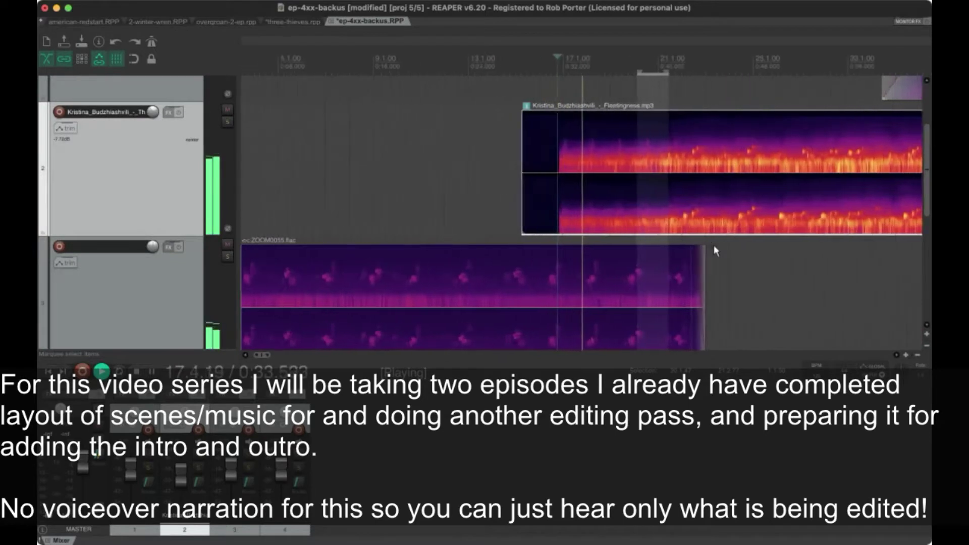
- Extend the time selection back to 16.3.97 and copy that portion of the Fleetingness music item onto the track below
key("Left")
scroll(714, 246, "down", 3)
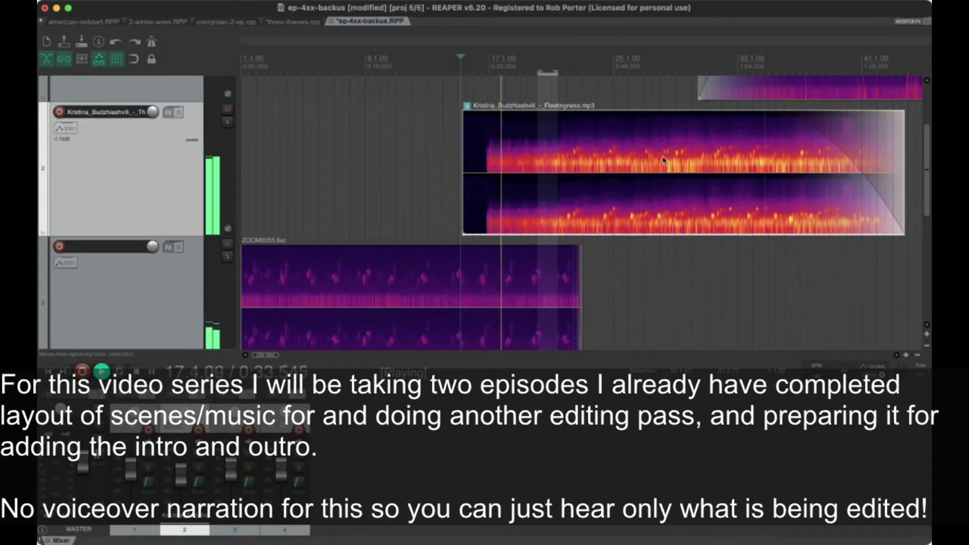
key("space")
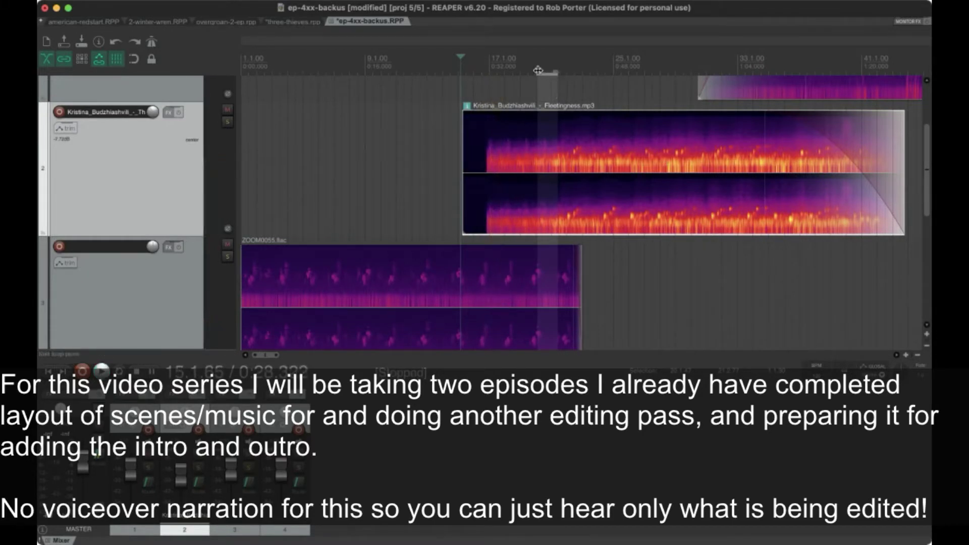
left_click_drag(538, 70, 485, 73)
left_click_drag(528, 132, 735, 287)
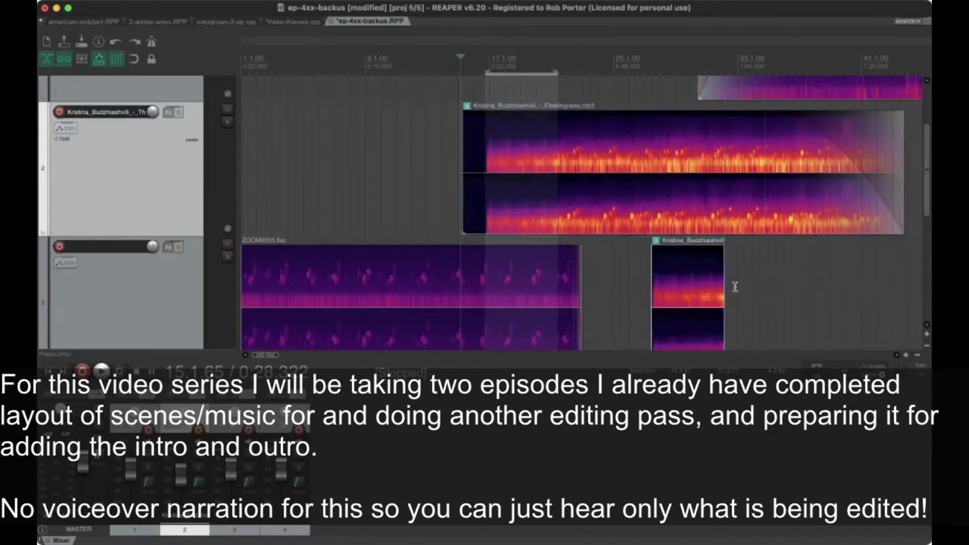
- Shorten the end of the full Fleetingness item and move the item later to start at about 0:41
left_click(591, 144)
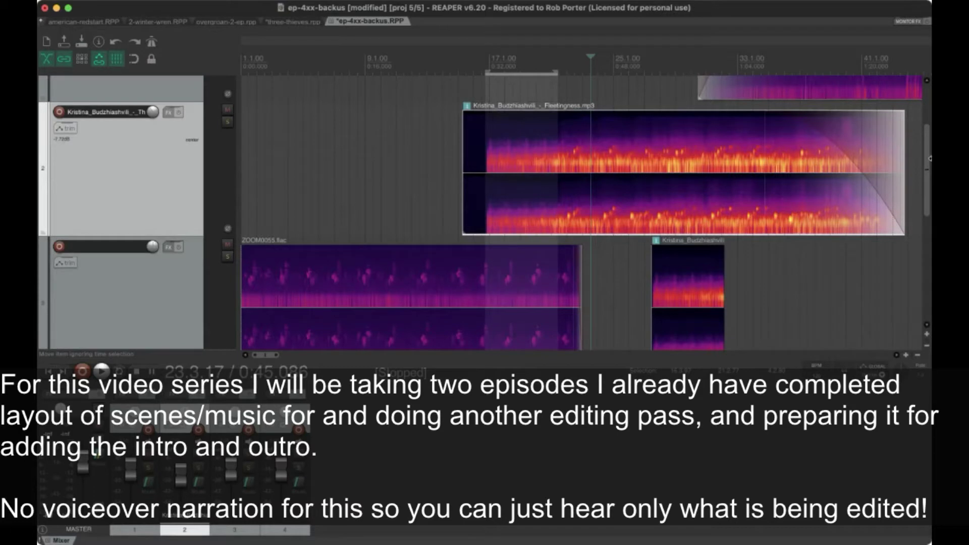
left_click_drag(900, 161, 830, 166)
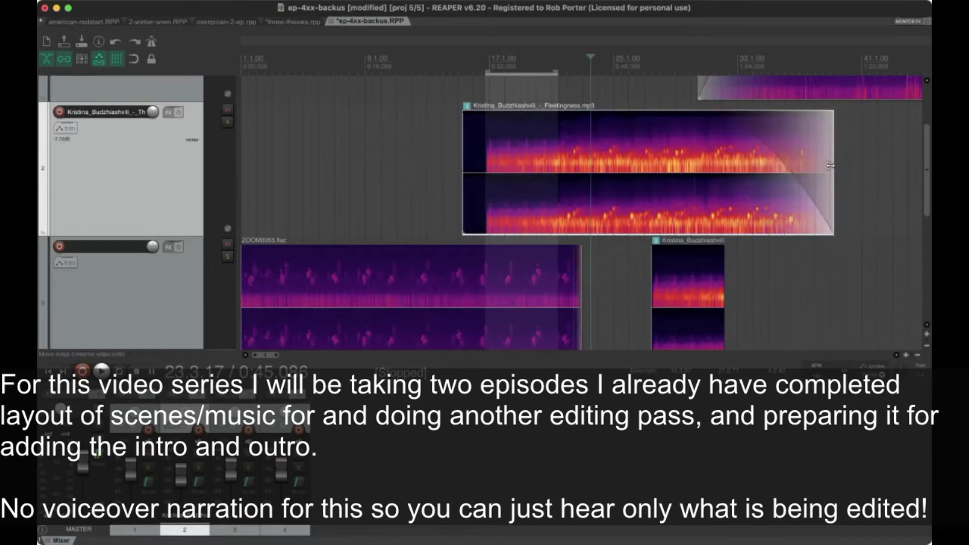
left_click_drag(587, 151, 699, 147)
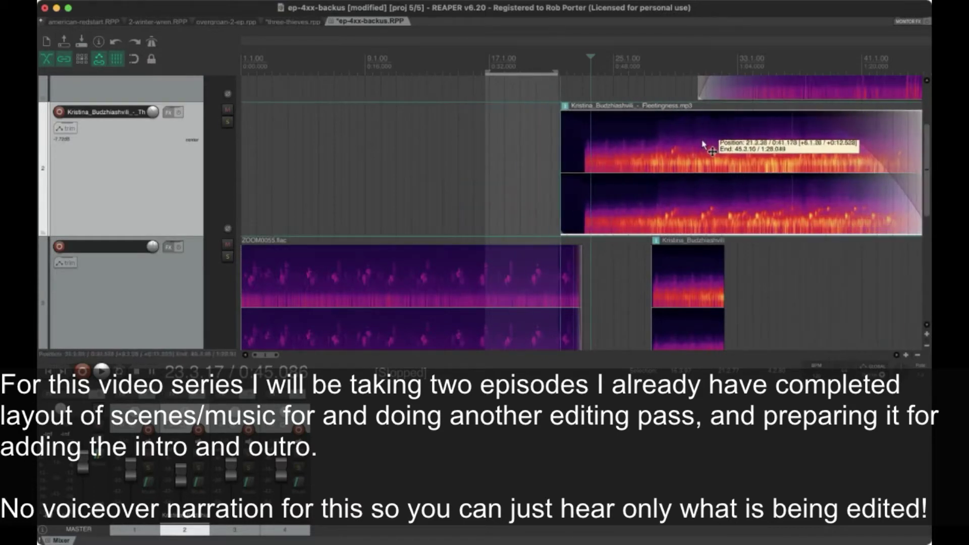
- Move the copied excerpt onto the music track ahead of the full item, trim their overlap to a short crossfade and audition it
left_click(694, 301)
left_click_drag(694, 301, 544, 196)
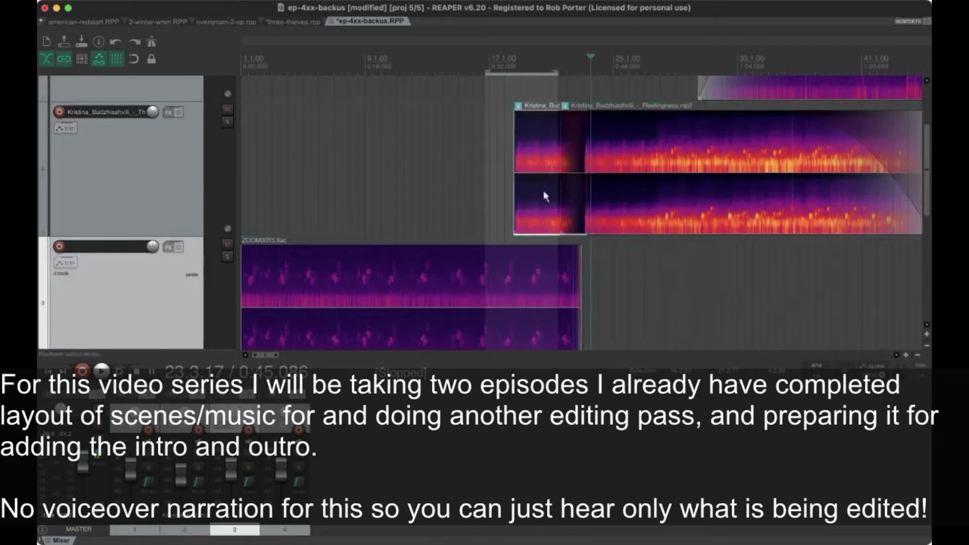
mouse_move(586, 126)
left_mouse_down()
mouse_move(642, 142)
mouse_move(628, 144)
mouse_move(644, 132)
mouse_move(602, 134)
left_mouse_up()
left_click(579, 66)
key("space")
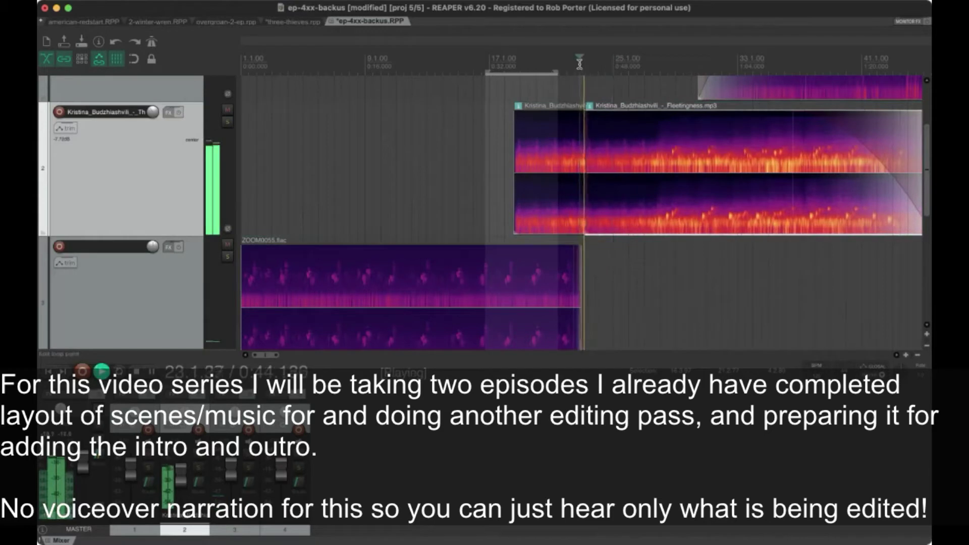
key("space")
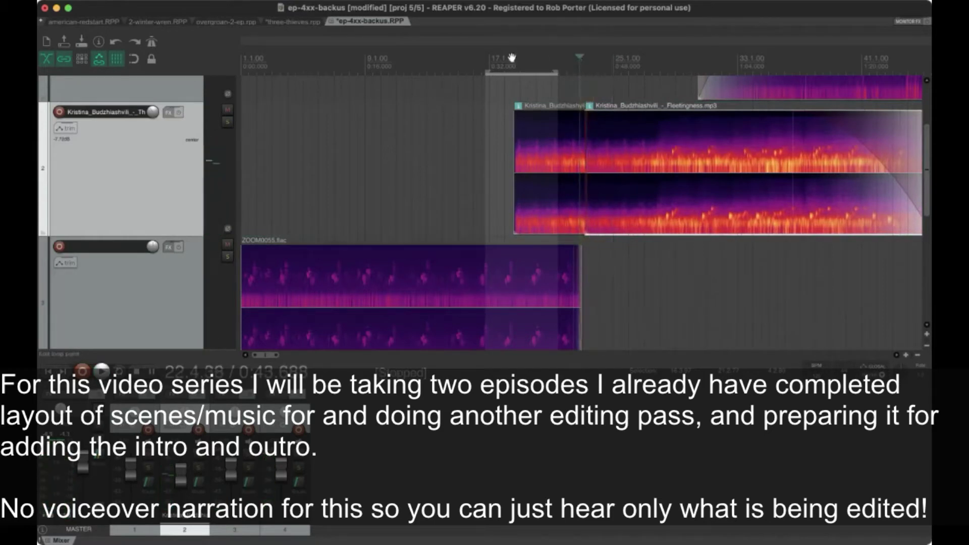
key("space")
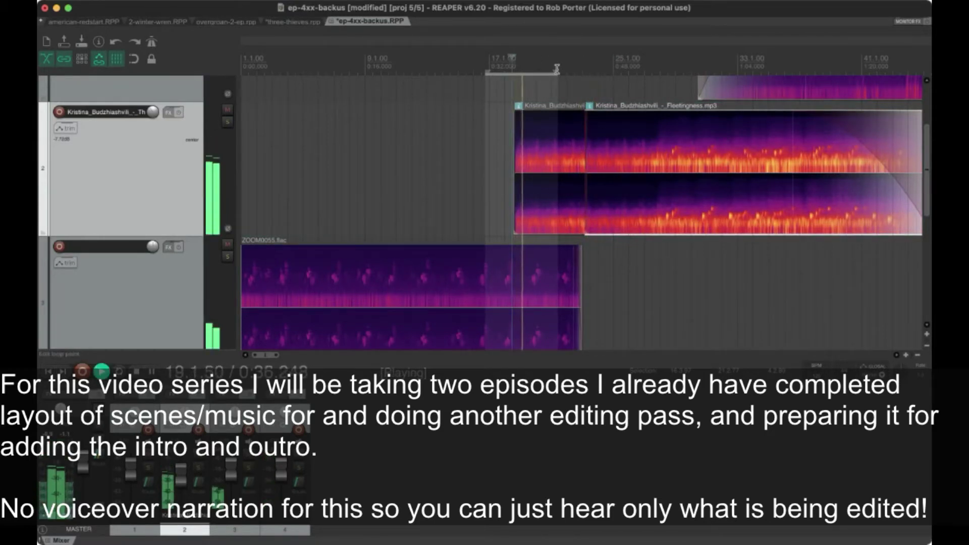
key("space")
- Move the excerpt and the full music item together to start at about 0:28, and play back the join
left_click(637, 151)
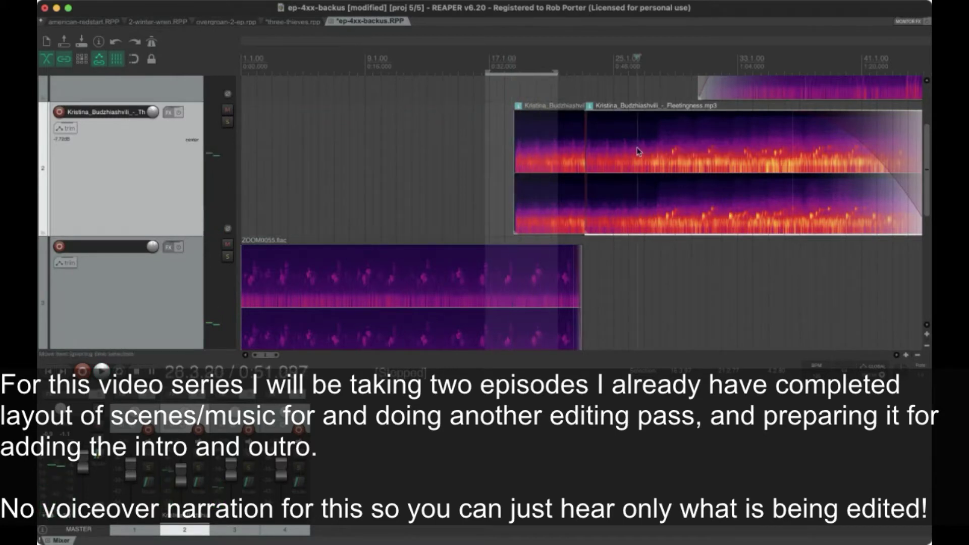
left_click_drag(562, 142, 504, 143)
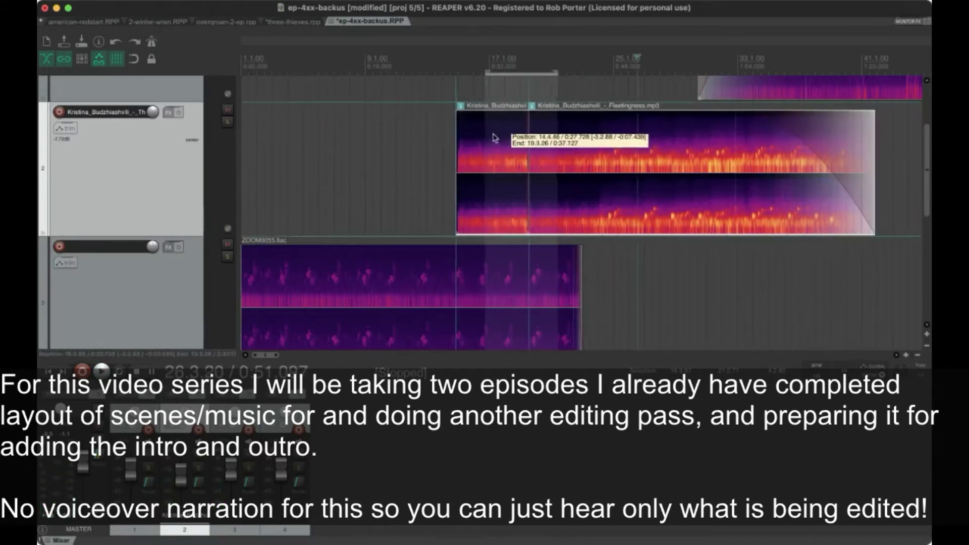
left_click(451, 59)
key("space")
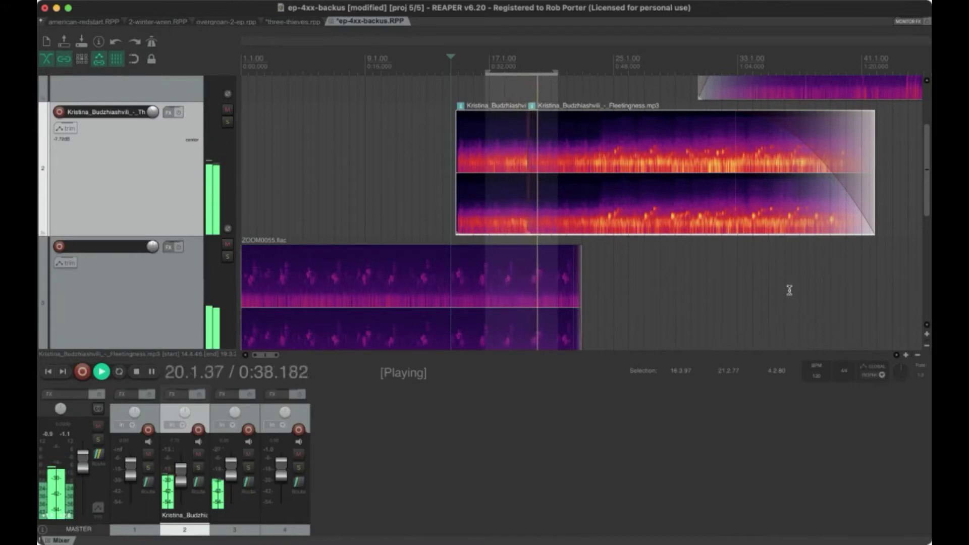
scroll(789, 290, "up", 5)
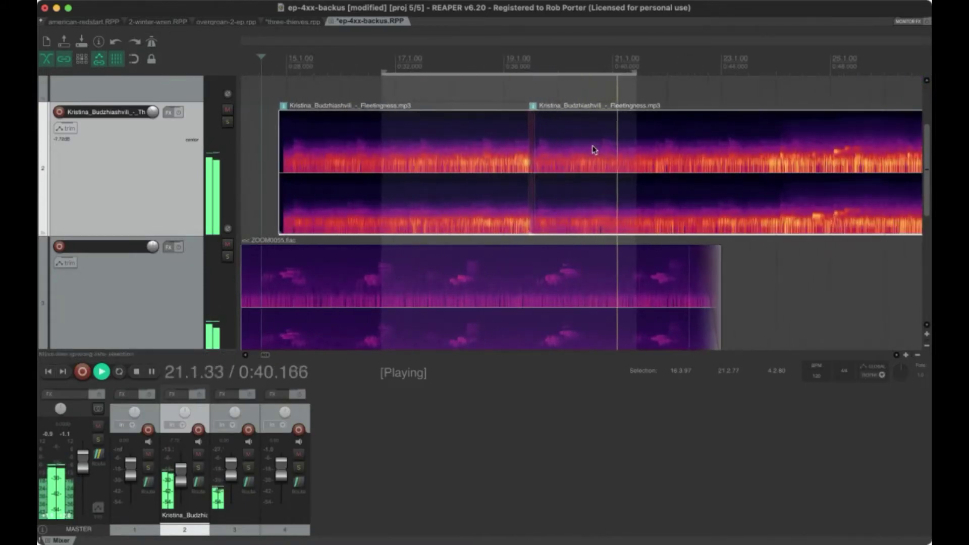
key("space")
key("space")
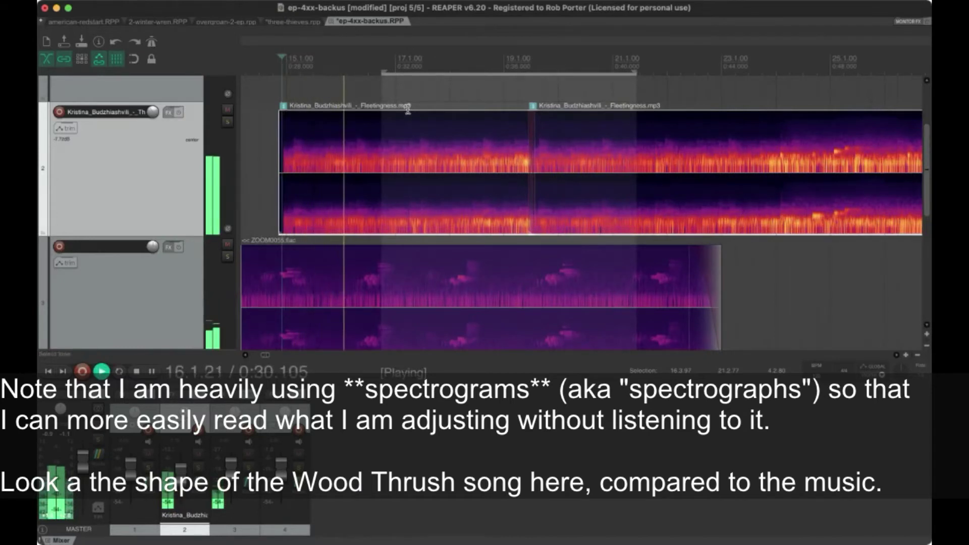
- Move the main music item slightly later to open a gap, and shorten the end of the opening excerpt
left_click(422, 144)
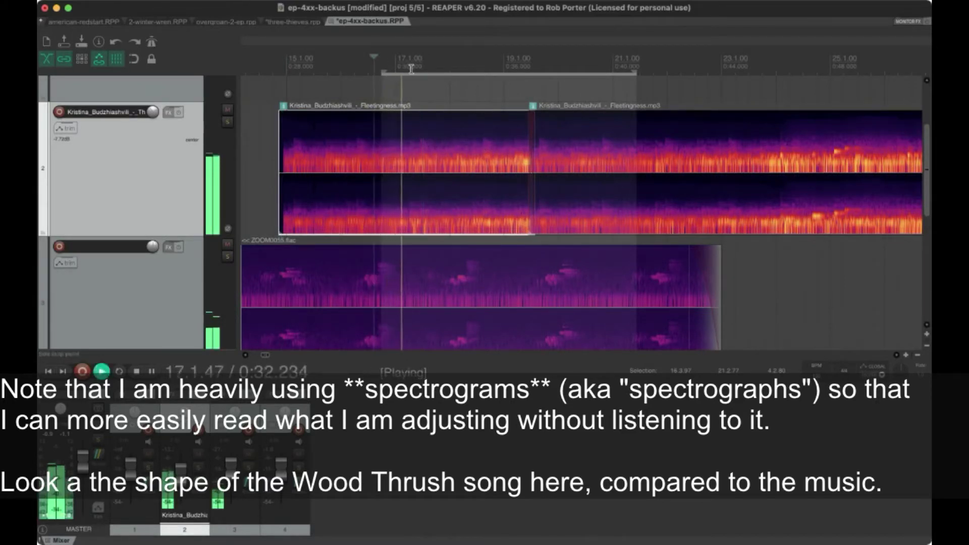
key("space")
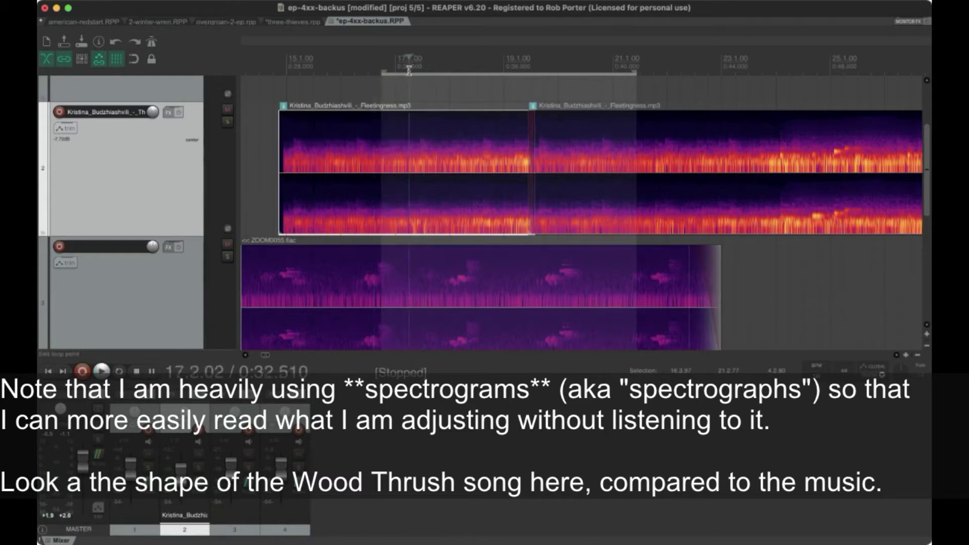
left_click(488, 149)
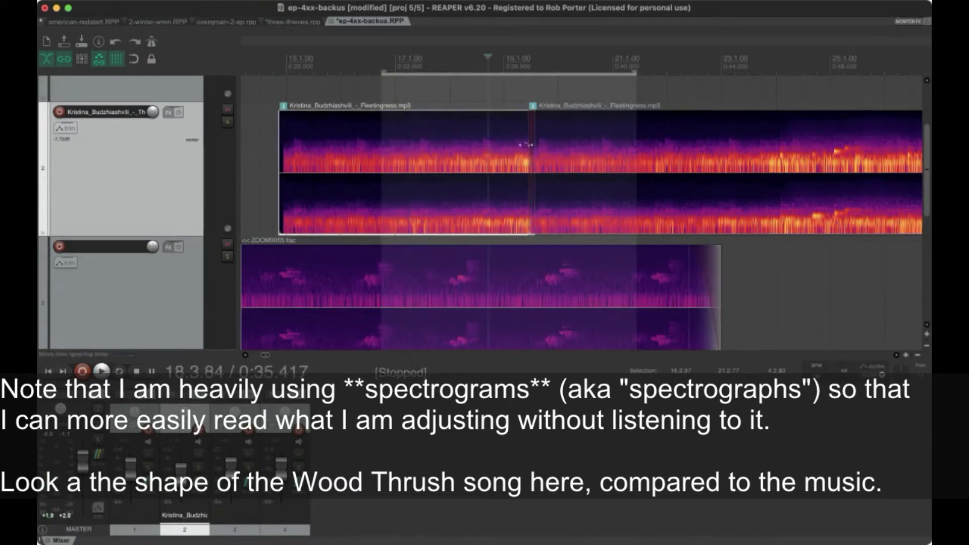
left_click_drag(557, 145, 593, 149)
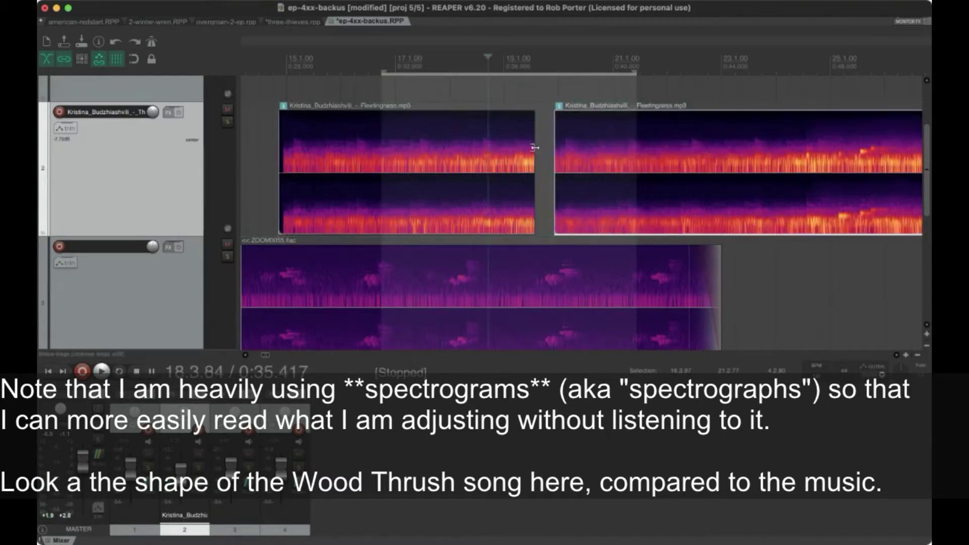
left_click_drag(532, 148, 449, 131)
- Place a copy of the shortened piano excerpt directly after it at about bar 17 and audition the transition
key("space")
key("space")
left_click(376, 130)
key("super+v")
scroll(449, 131, "up", 3)
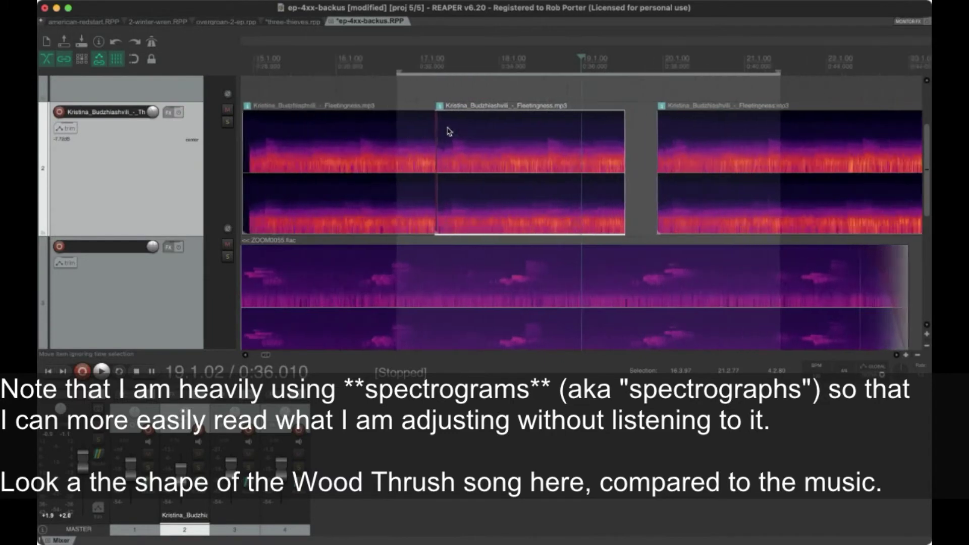
scroll(449, 131, "up", 1)
left_click(358, 65)
key("space")
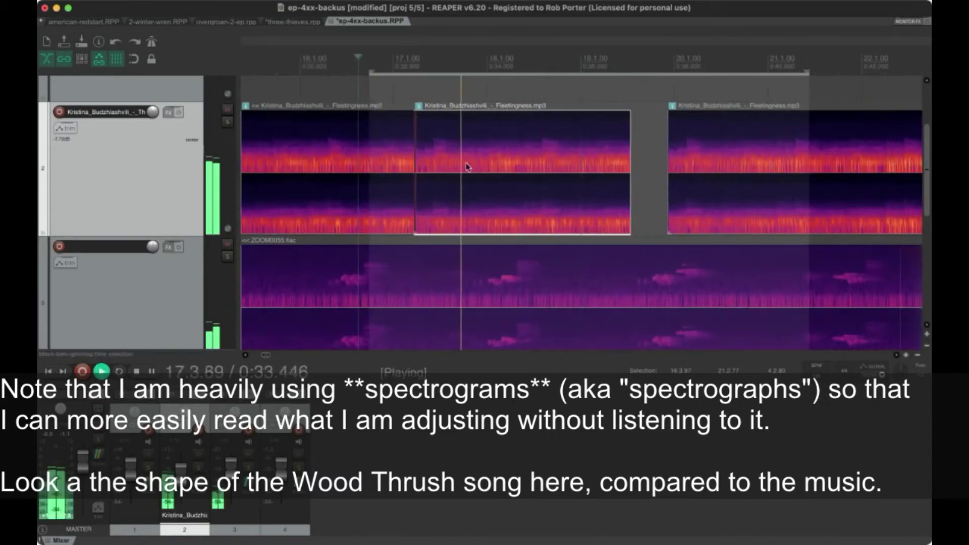
key("space")
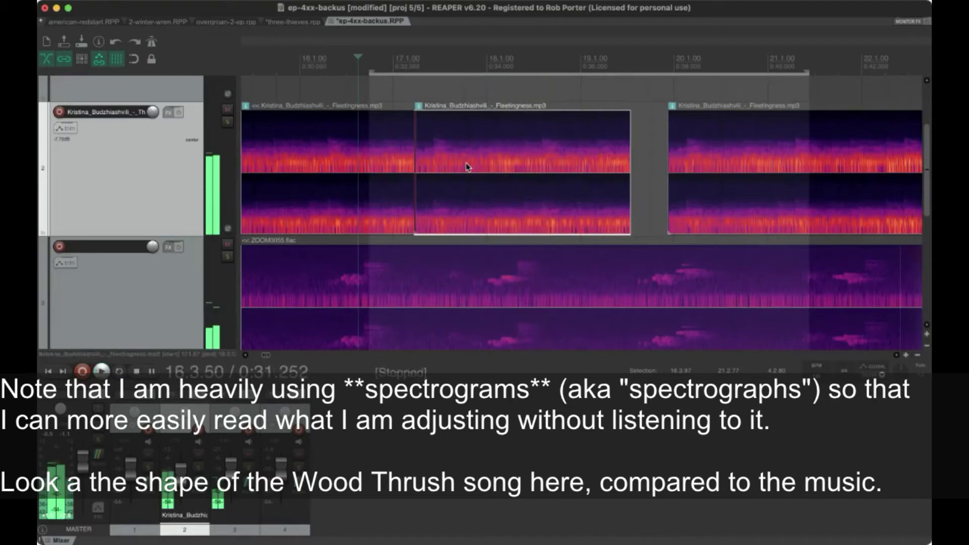
- Nudge the second piano excerpt to refine its crossfade with the first, and listen to the loop against the bird song
mouse_move(450, 141)
left_mouse_down()
mouse_move(462, 139)
mouse_move(418, 149)
mouse_move(450, 140)
left_mouse_up()
key("space")
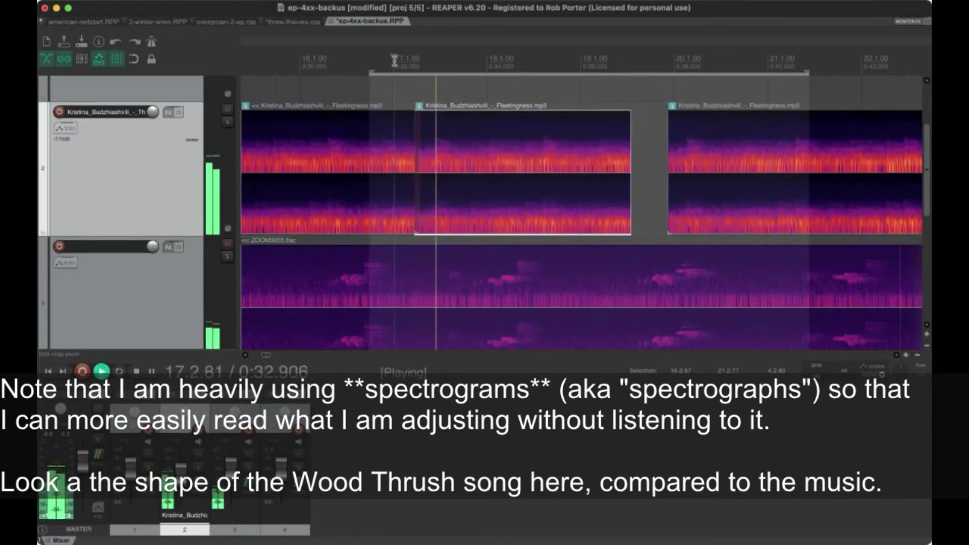
left_click(334, 71)
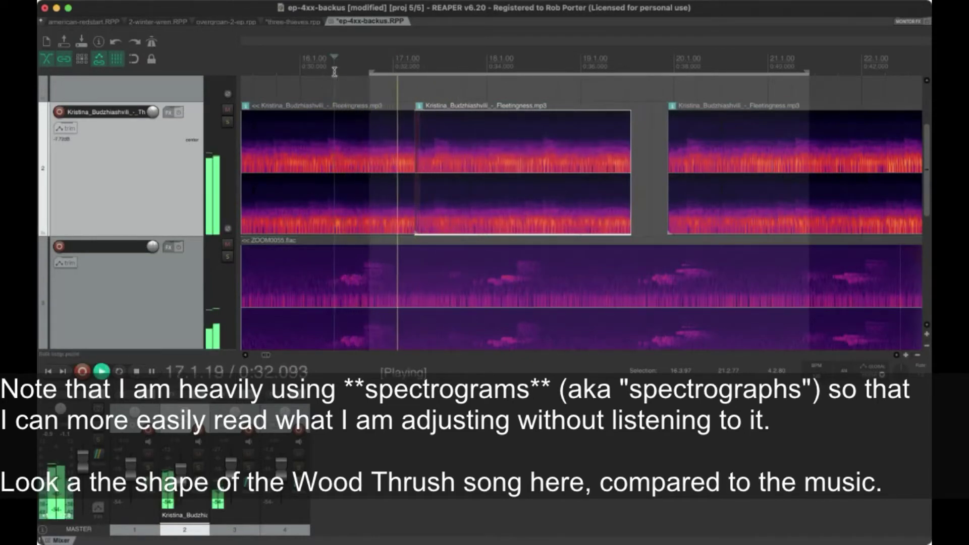
scroll(504, 163, "down", 2)
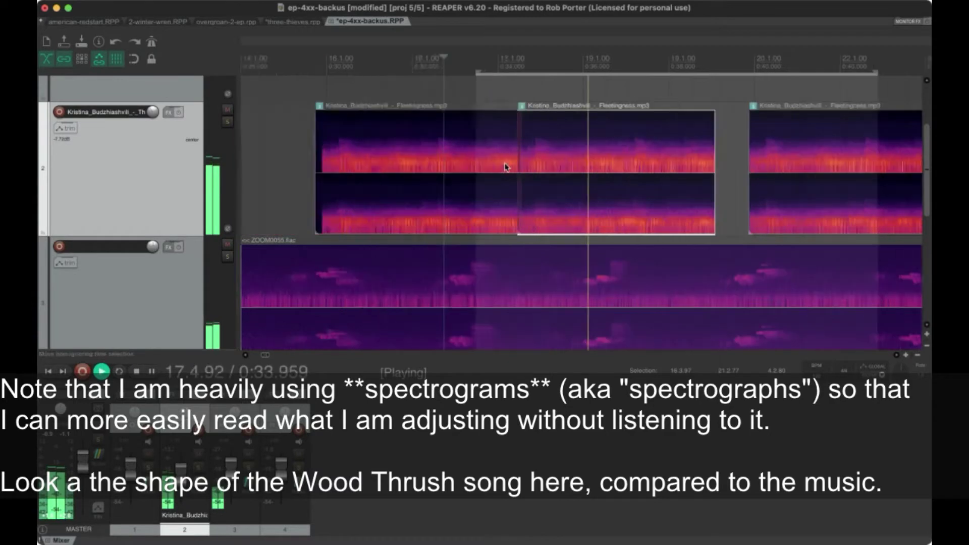
scroll(504, 162, "down", 1)
left_click(382, 57)
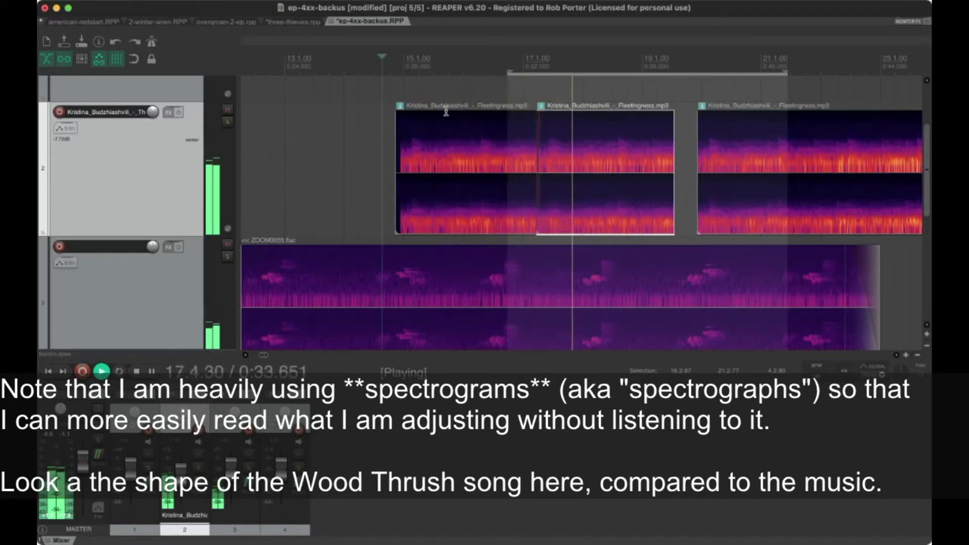
left_click(389, 64)
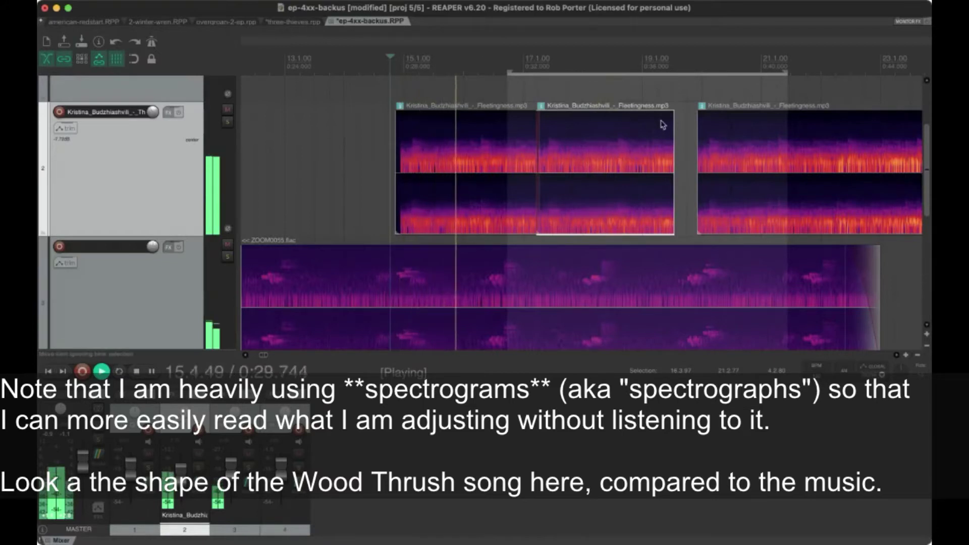
key("space")
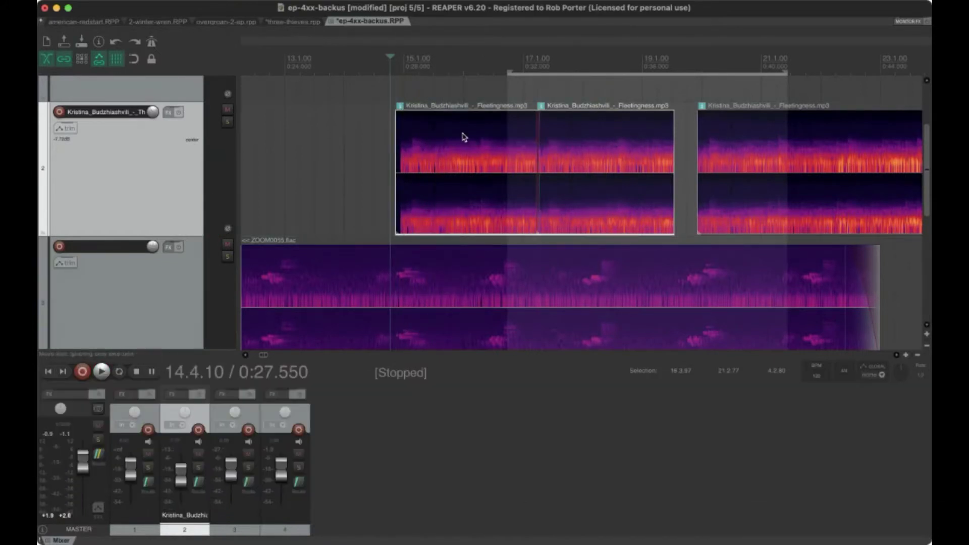
- Move the main music item later to about bar 23 to make room for more looped piano
scroll(666, 230, "down", 6)
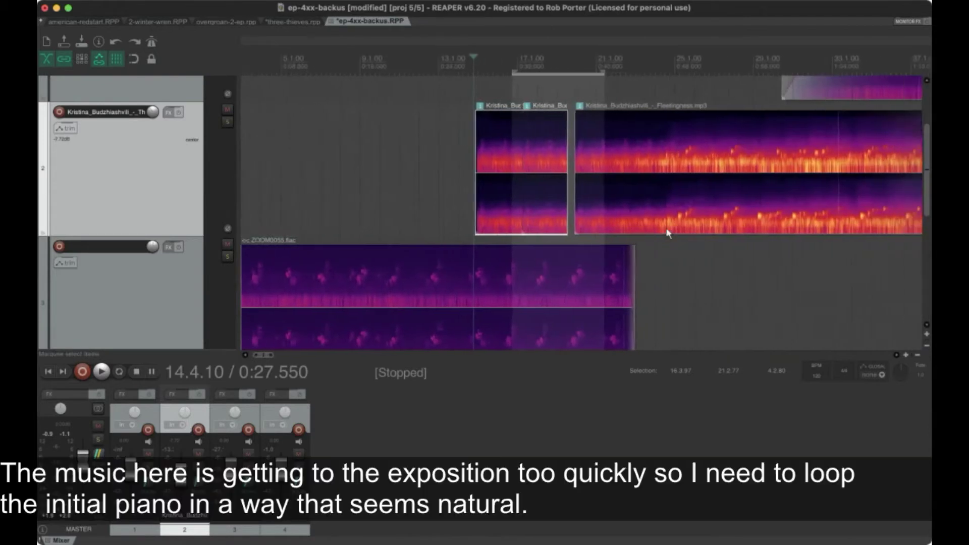
left_click_drag(570, 136, 625, 130)
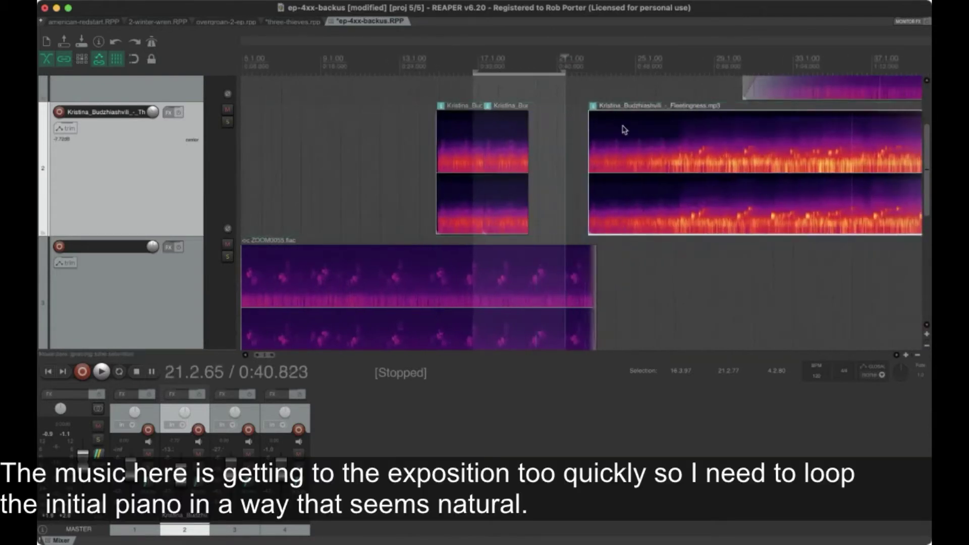
left_click_drag(505, 132, 503, 131)
left_click_drag(611, 136, 638, 136)
- Duplicate the pair of piano excerpts after the originals and move the main music item further on to about bar 25
left_click(507, 139)
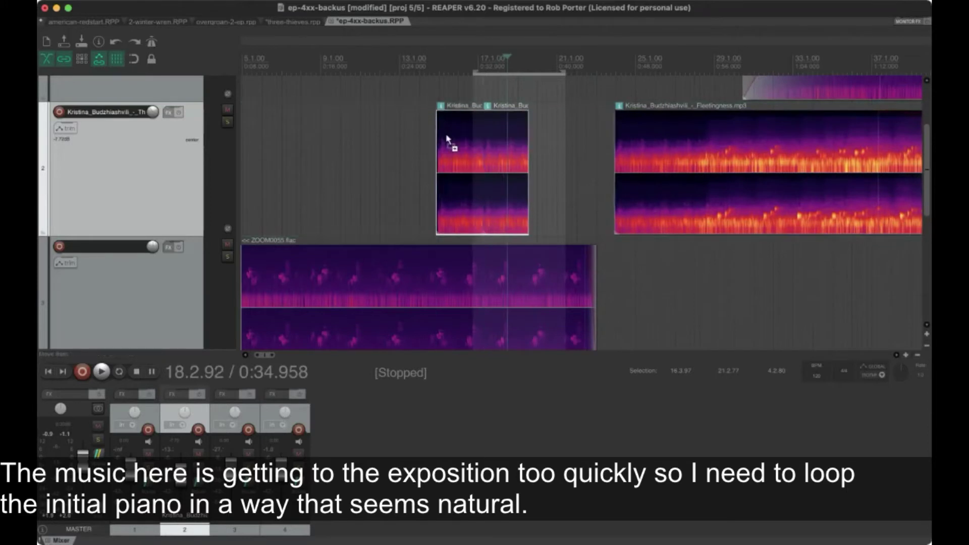
key("super+d")
scroll(700, 153, "up", 3)
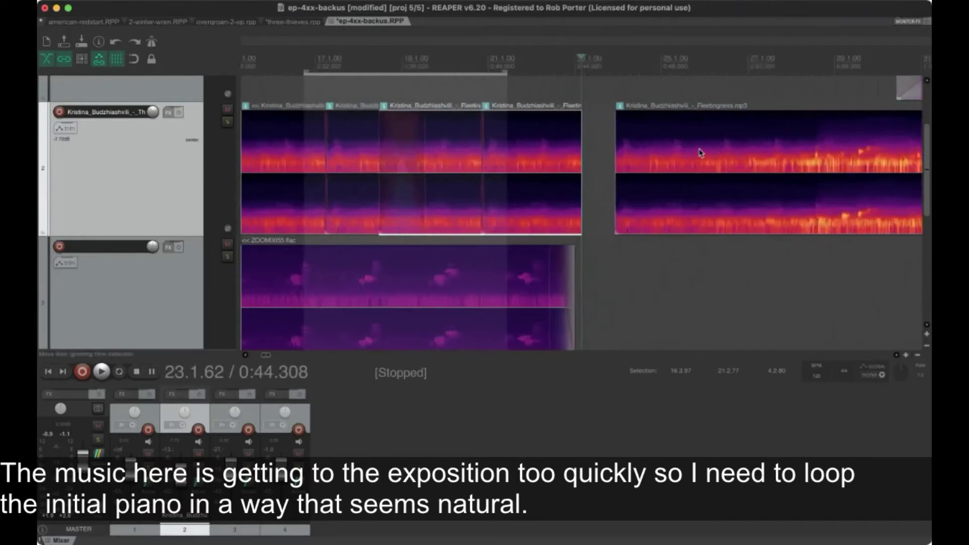
left_click_drag(666, 134, 771, 132)
scroll(656, 134, "left", 2)
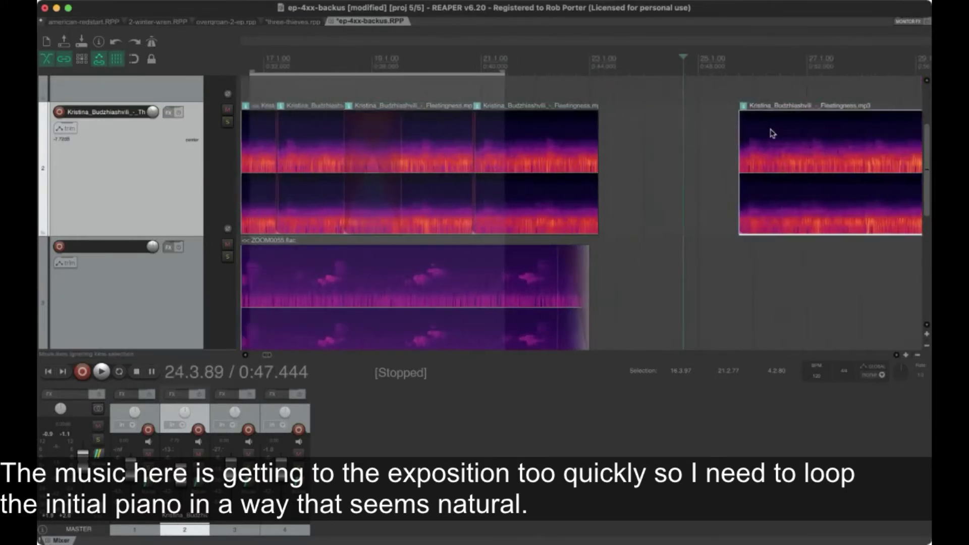
- Move the duplicated pair of piano excerpts later so it starts just clear of the first pair, at about bar 19
left_click(538, 135)
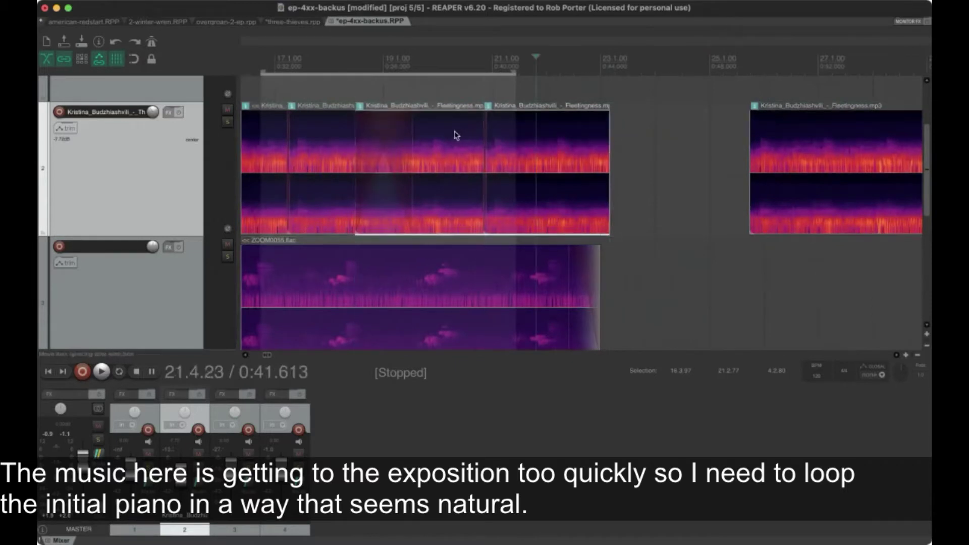
left_click_drag(455, 132, 540, 145)
left_click(449, 146)
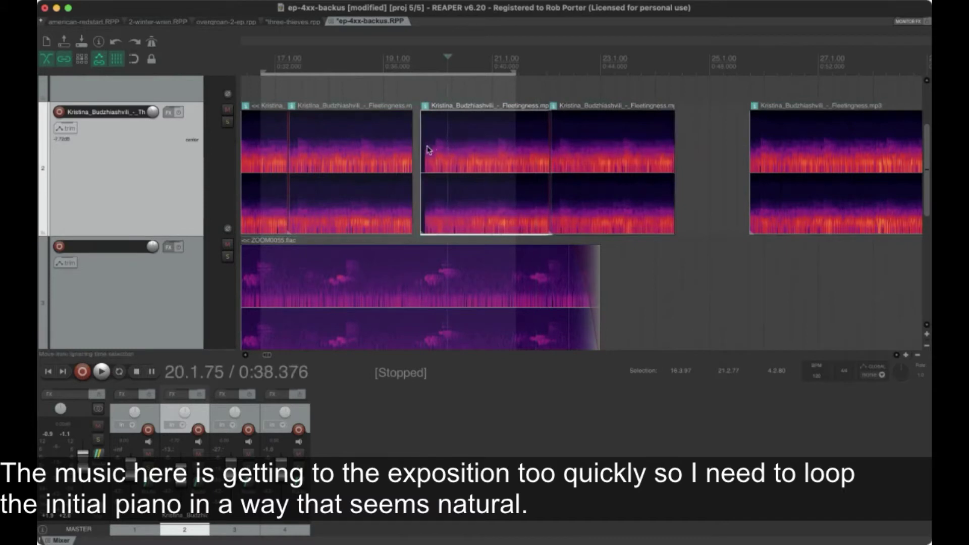
- Trim the third piano excerpt's start slightly, move the duplicated pair earlier to crossfade with the first pair, and listen to the loop
left_click_drag(421, 148, 425, 147)
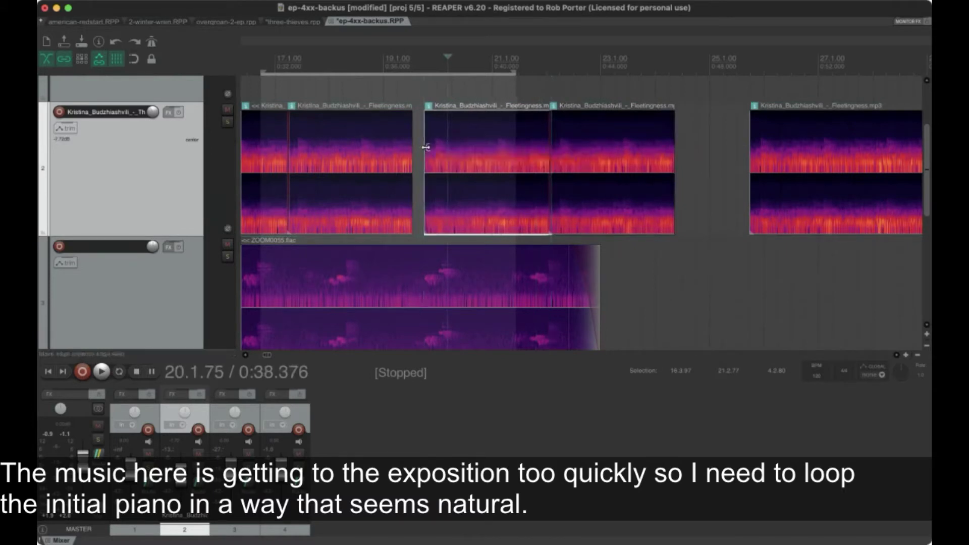
left_click_drag(572, 128, 452, 129)
left_click(381, 63)
key("space")
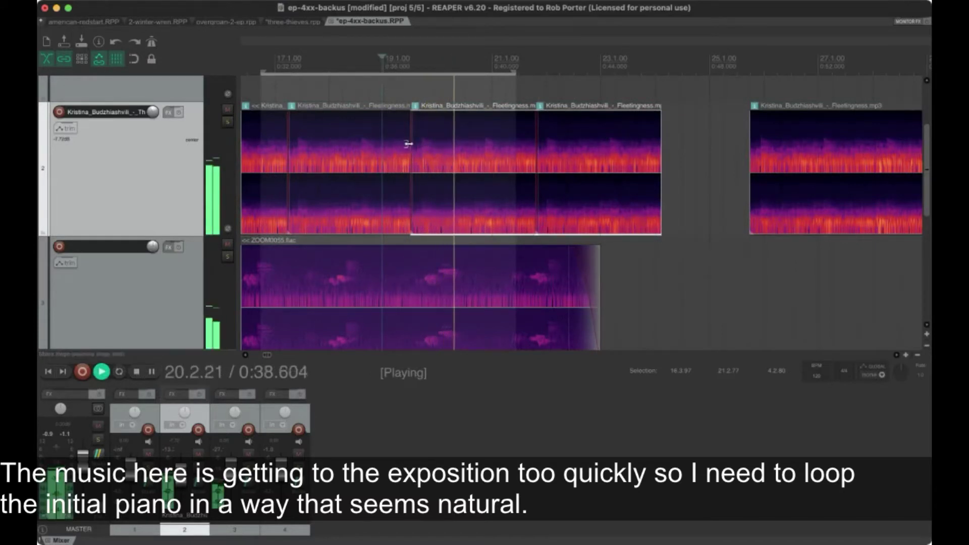
scroll(408, 144, "down", 3)
left_click(376, 60)
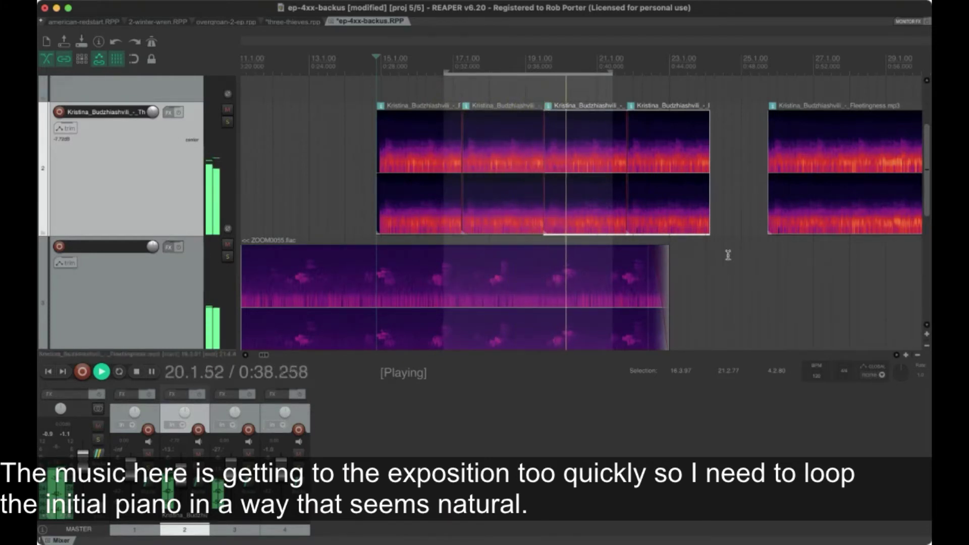
scroll(728, 251, "up", 1)
scroll(728, 251, "up", 2)
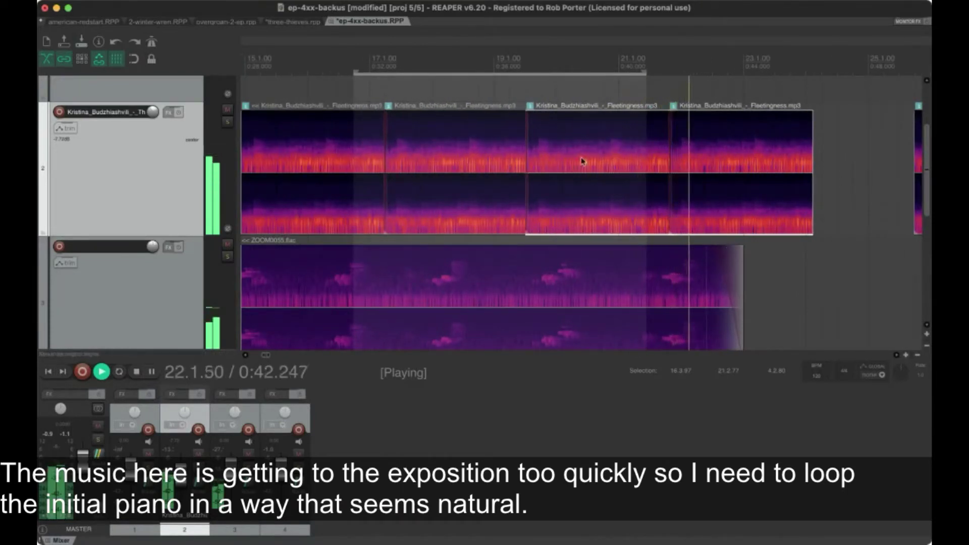
- Nudge the duplicated pair of piano excerpts slightly earlier to refine its crossfade with the first pair, and listen from about bar 18
key("space")
left_click(560, 137)
mouse_move(562, 137)
left_mouse_down()
mouse_move(721, 143)
mouse_move(558, 135)
left_mouse_up()
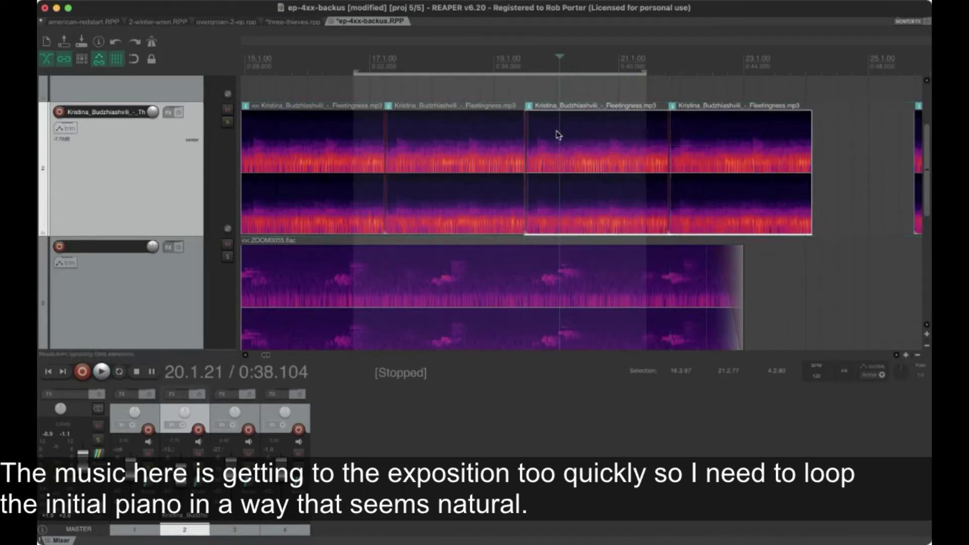
left_click(444, 60)
key("space")
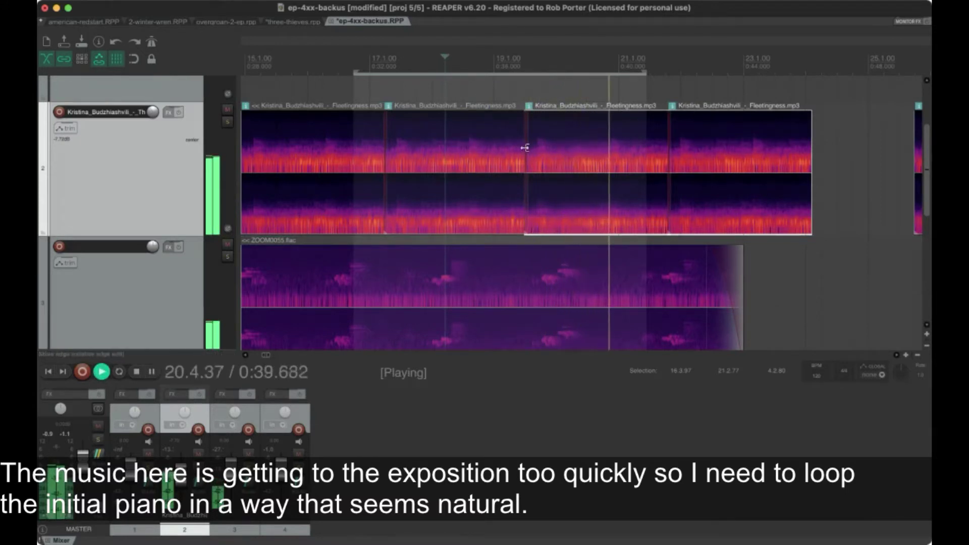
scroll(525, 147, "up", 3)
scroll(524, 148, "up", 1)
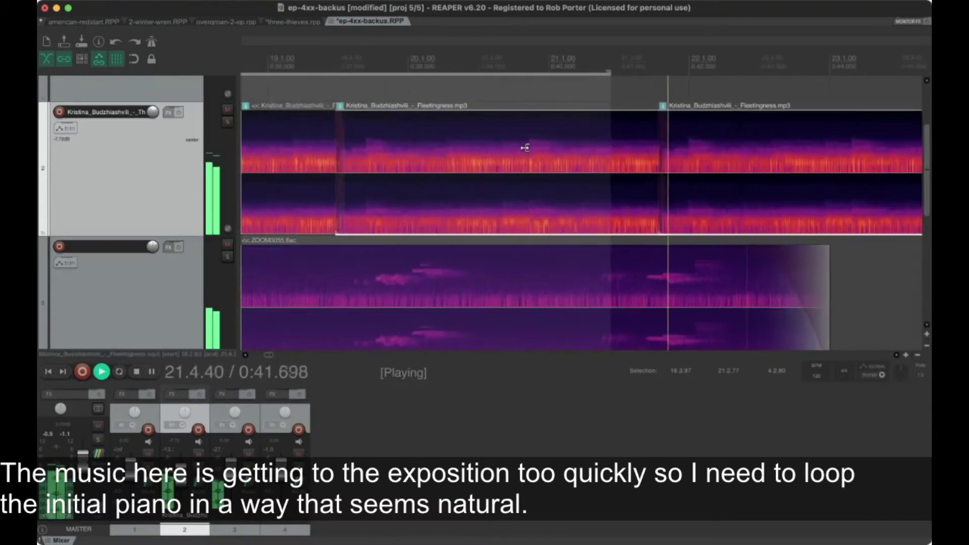
scroll(525, 147, "up", 2)
scroll(525, 147, "left", 10)
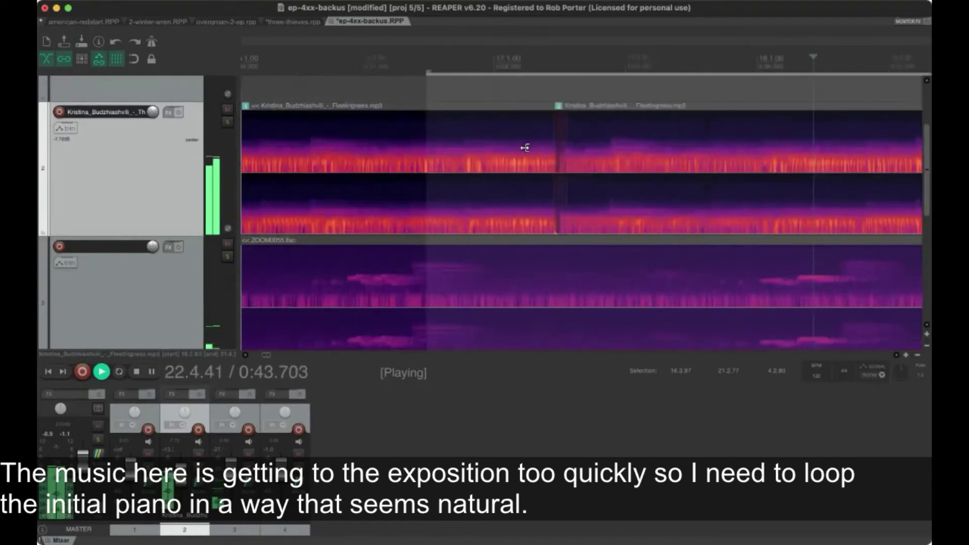
scroll(525, 148, "down", 6)
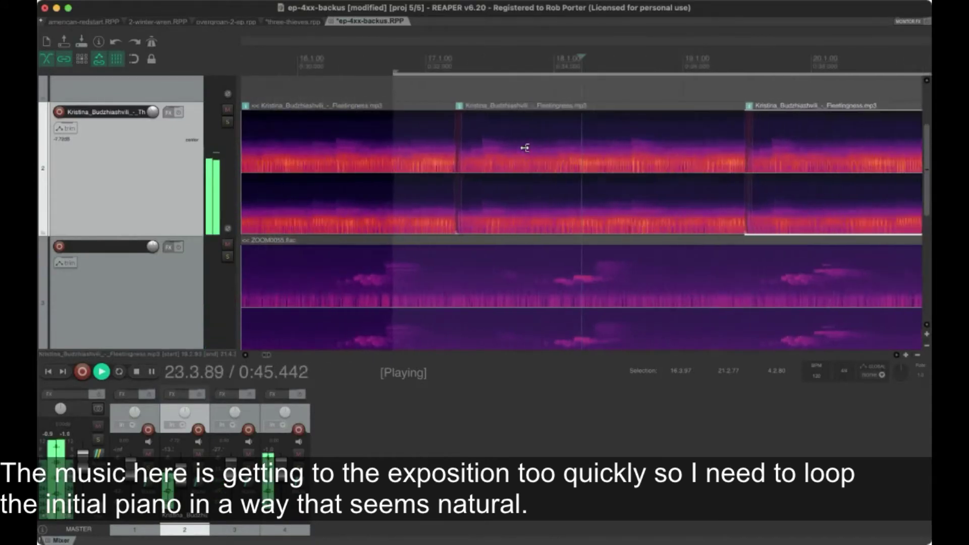
scroll(524, 147, "down", 5)
key("space")
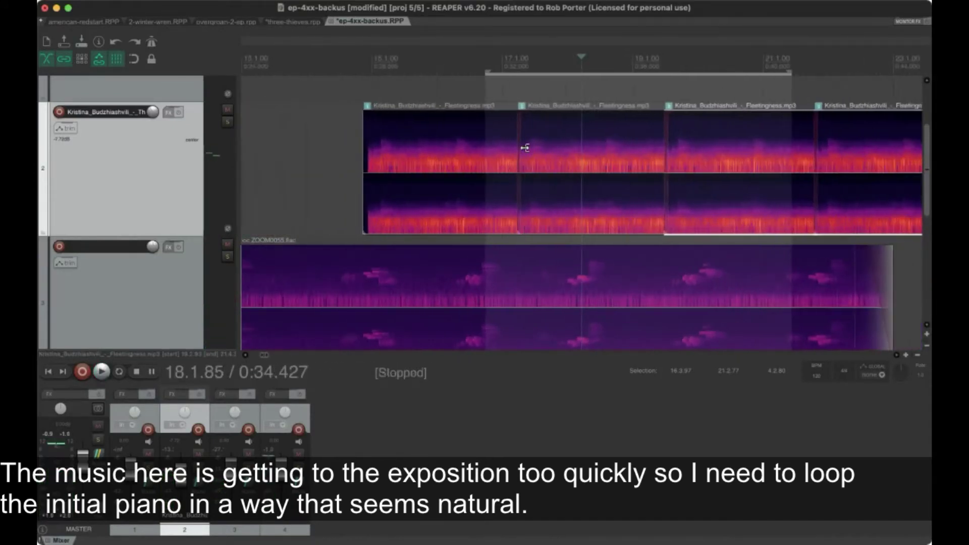
- Move the main music item earlier to about bar 24 so it crossfades with the last piano excerpt, and listen to the join
scroll(525, 148, "down", 8)
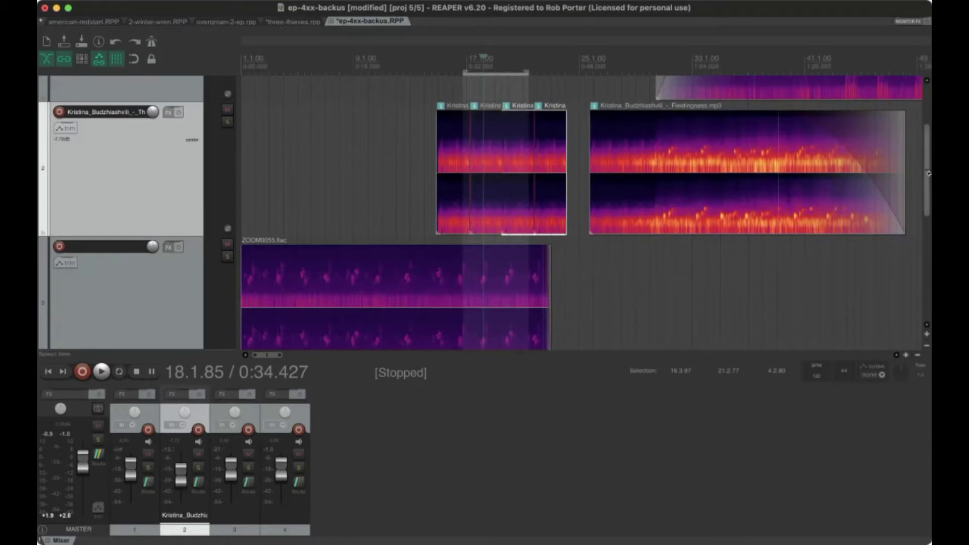
left_click_drag(929, 173, 921, 135)
left_click(651, 253)
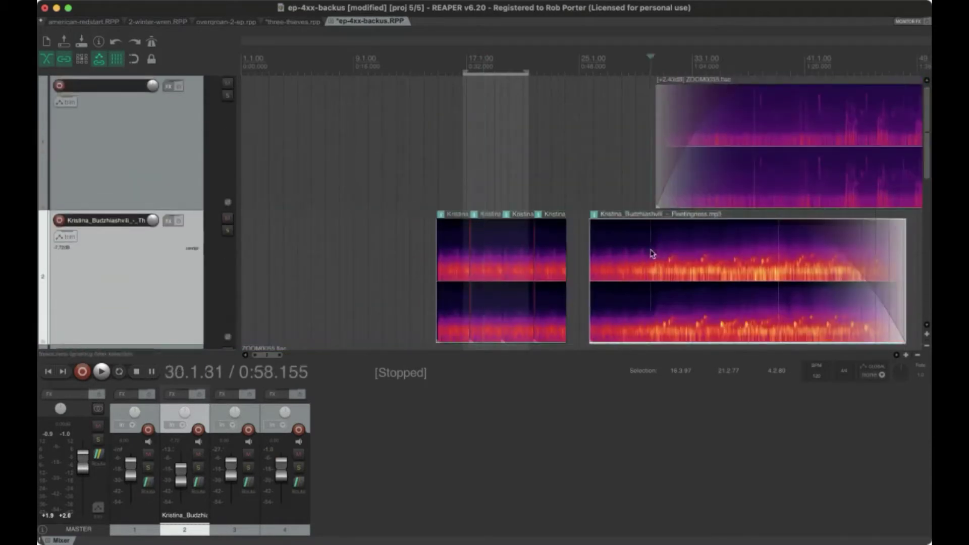
scroll(608, 250, "up", 5)
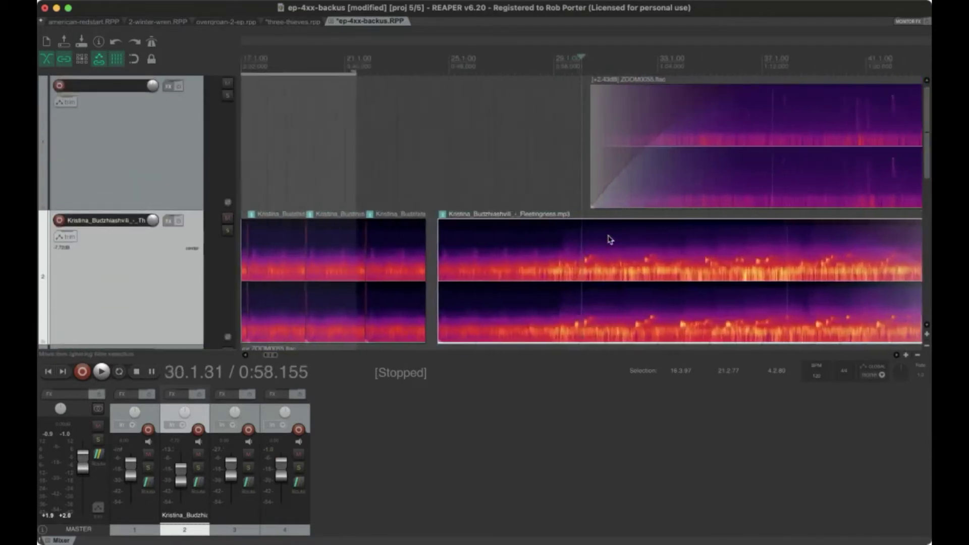
scroll(609, 240, "left", 5)
scroll(609, 239, "up", 3)
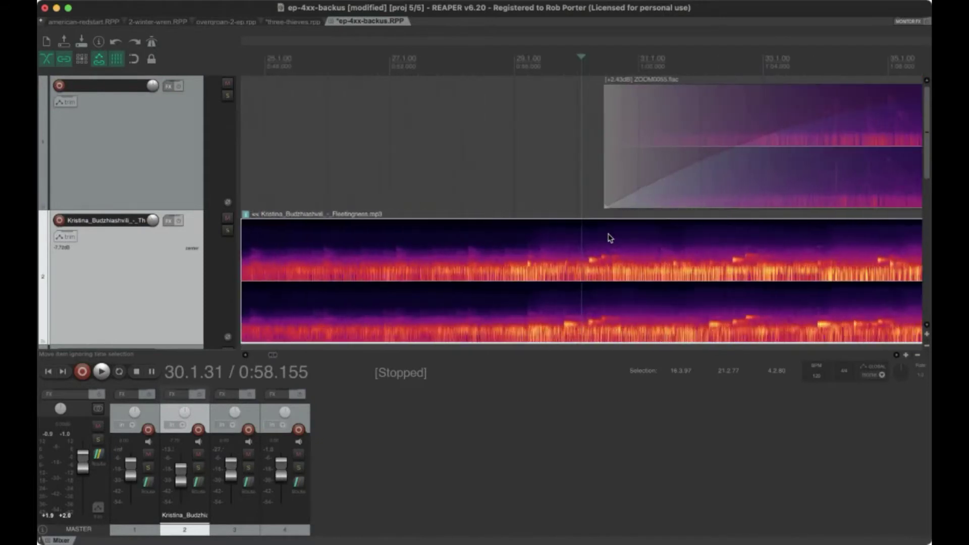
left_click_drag(595, 237, 568, 237)
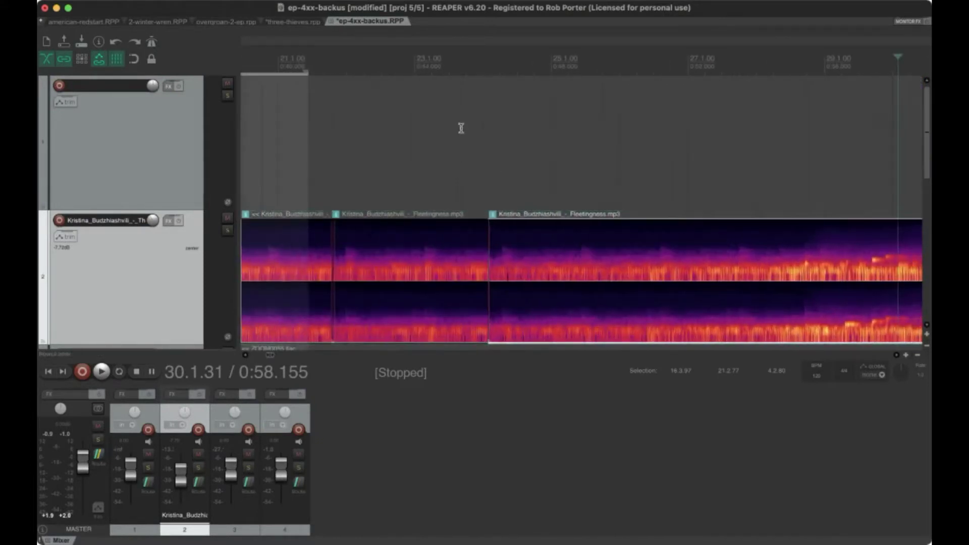
left_click(469, 71)
key("space")
key("space")
- Mute track 4 and play the project from the beginning
scroll(493, 220, "down", 2)
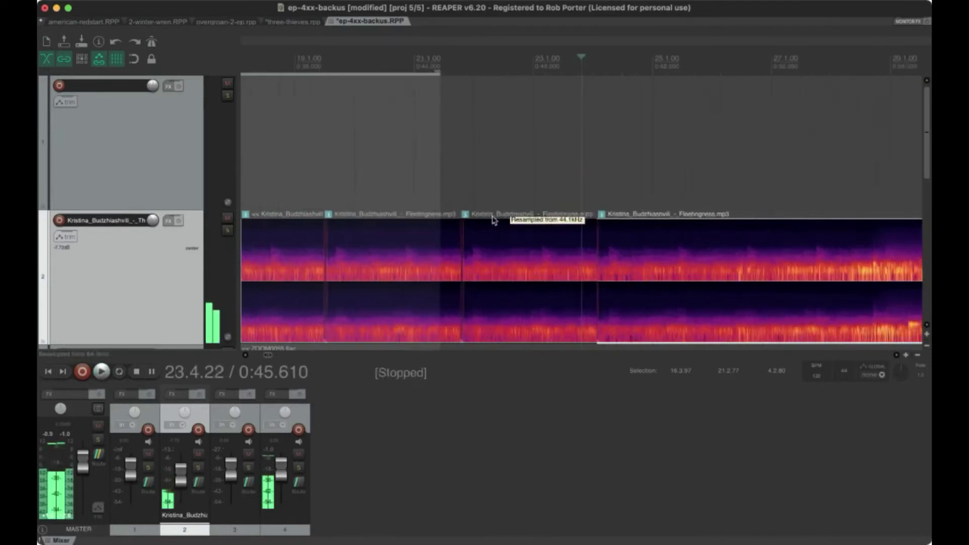
scroll(930, 165, "down", 5)
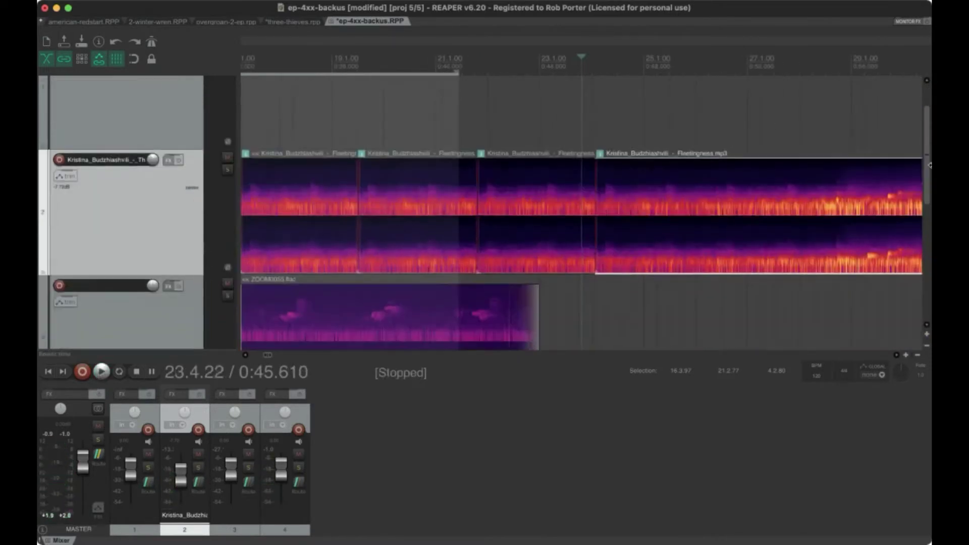
scroll(930, 165, "down", 2)
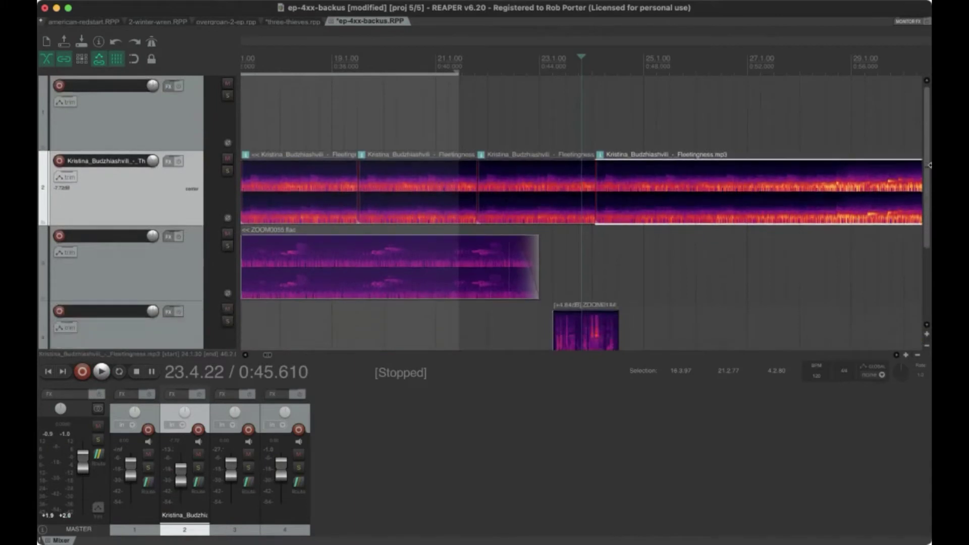
left_click(227, 310)
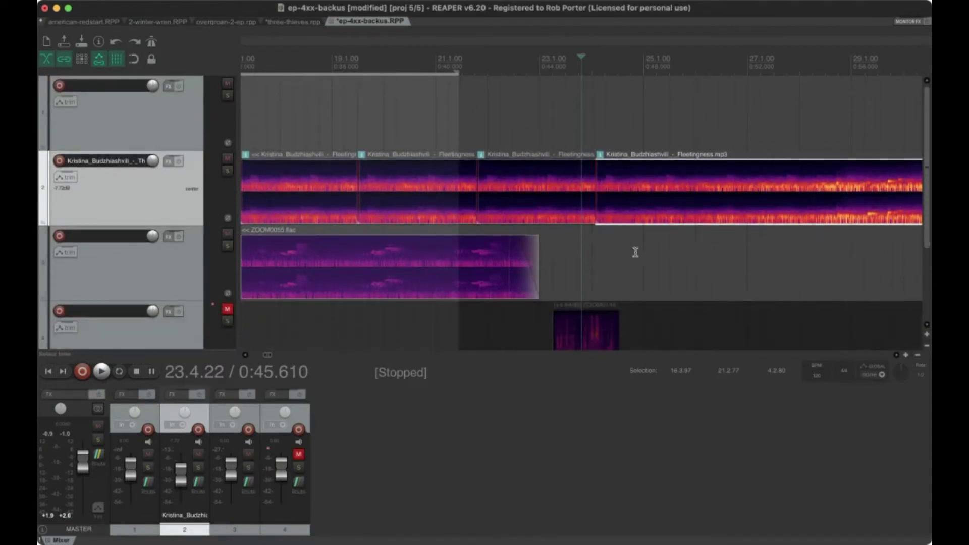
scroll(635, 252, "left", 15)
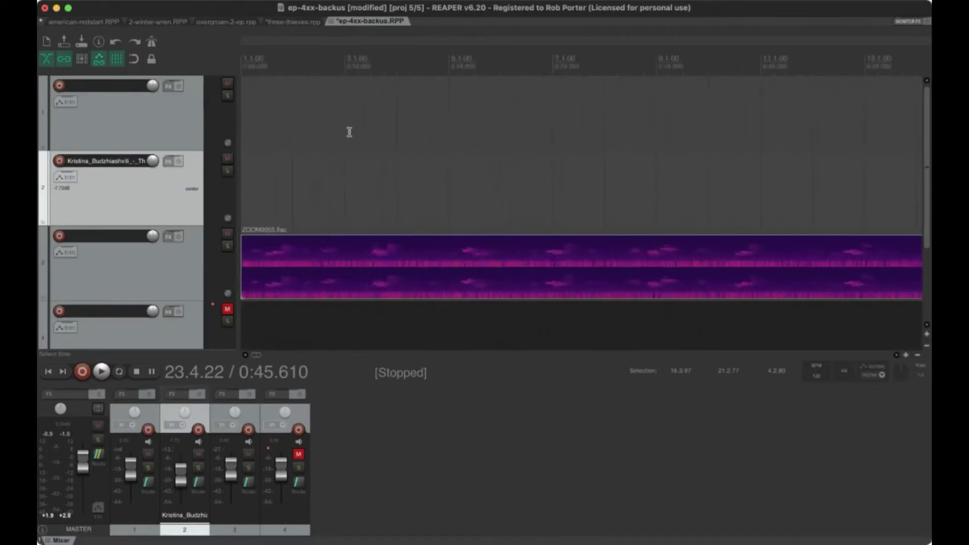
left_click(242, 63)
key("space")
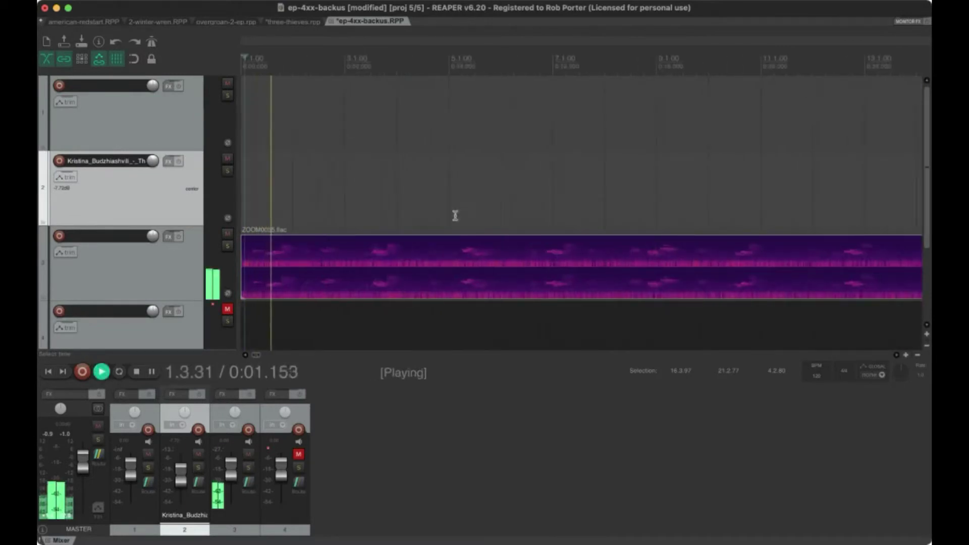
- Rename the ZOOM0055.flac item on track 3 as Wood Thrush
scroll(455, 215, "down", 2)
scroll(455, 216, "down", 2)
left_click(303, 249)
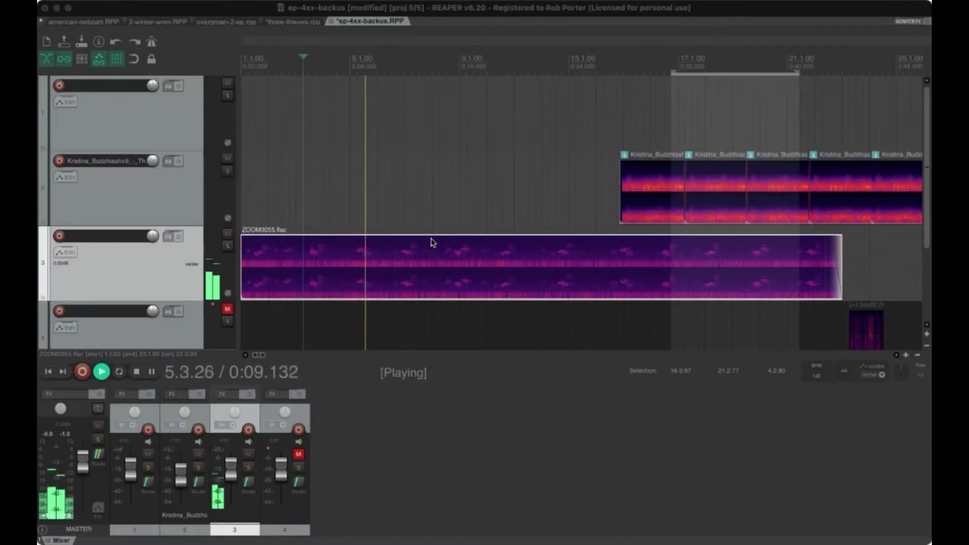
key("Return")
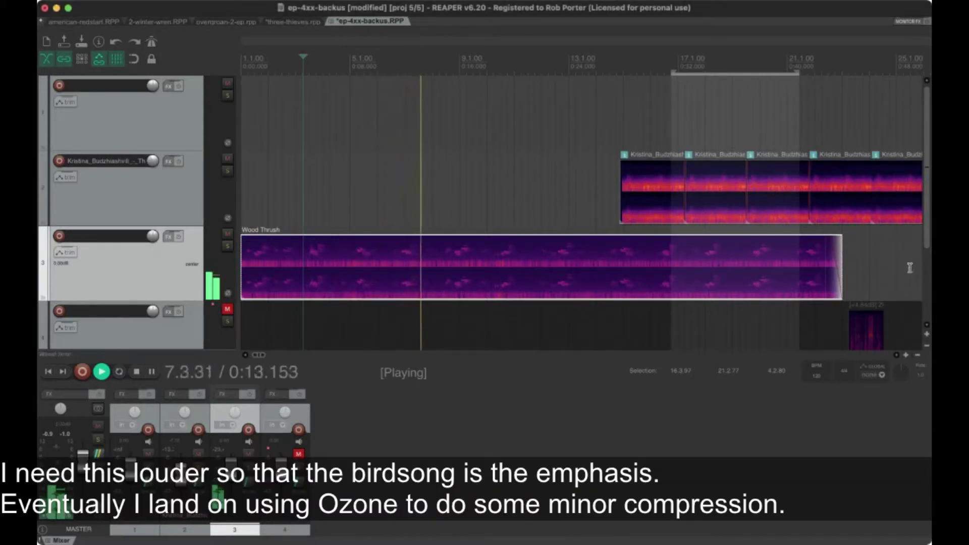
- Try normalizing the Wood Thrush item's volume while listening to it
scroll(910, 268, "up", 3)
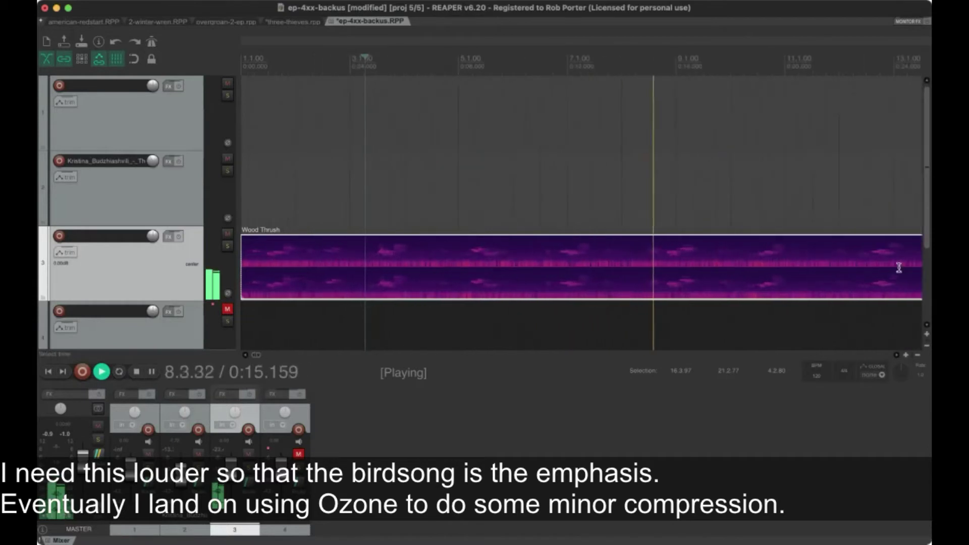
scroll(897, 267, "down", 3)
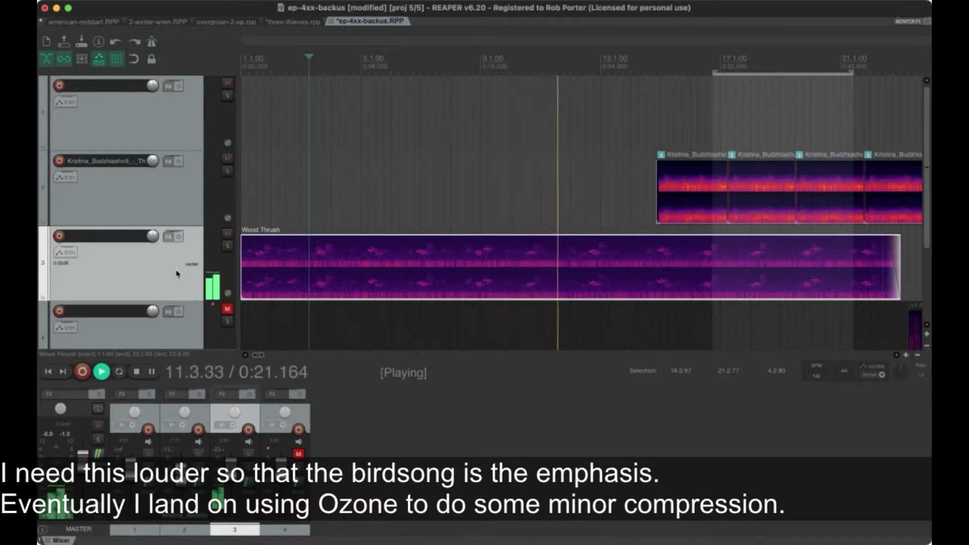
key("super+shift+n")
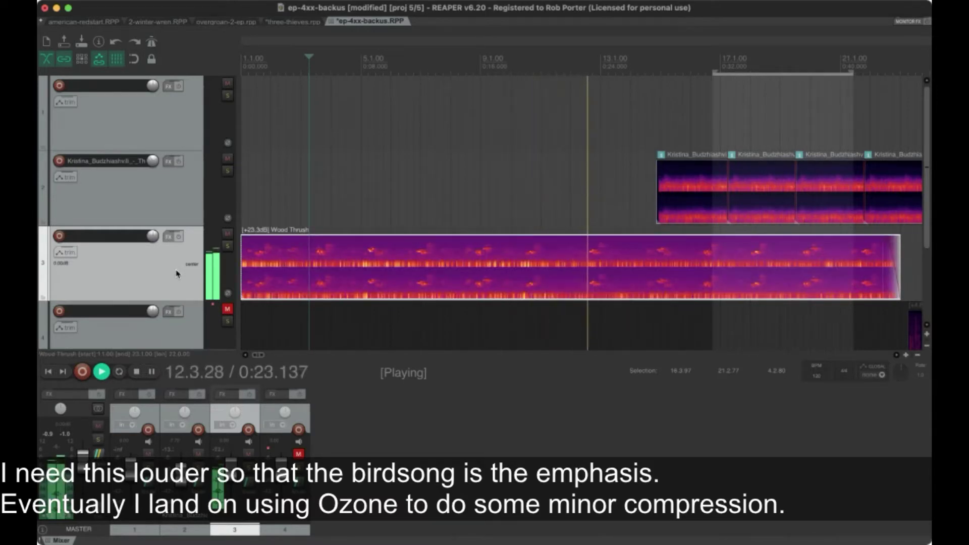
key("space")
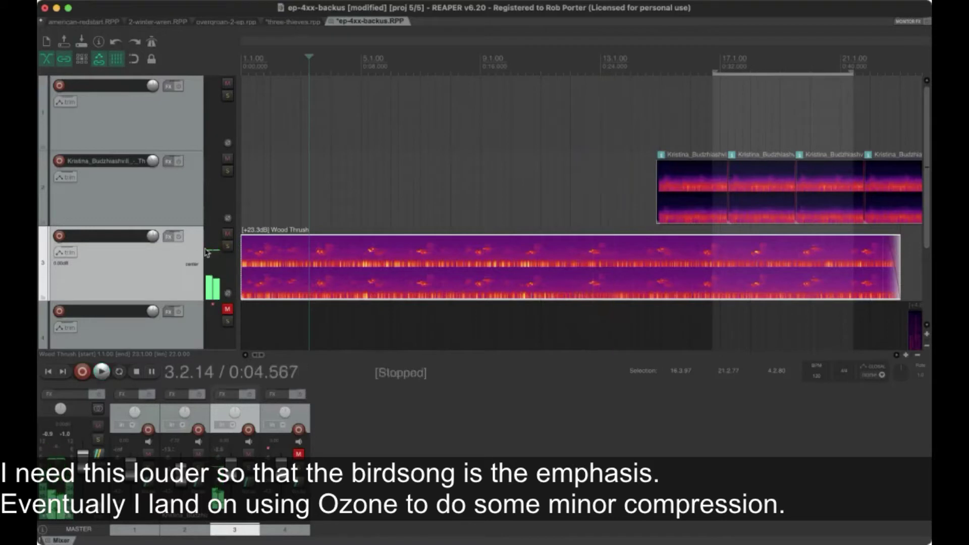
- Set the Wood Thrush item's gain to +6.74 dB and listen to it from about bar 7
left_click(316, 248)
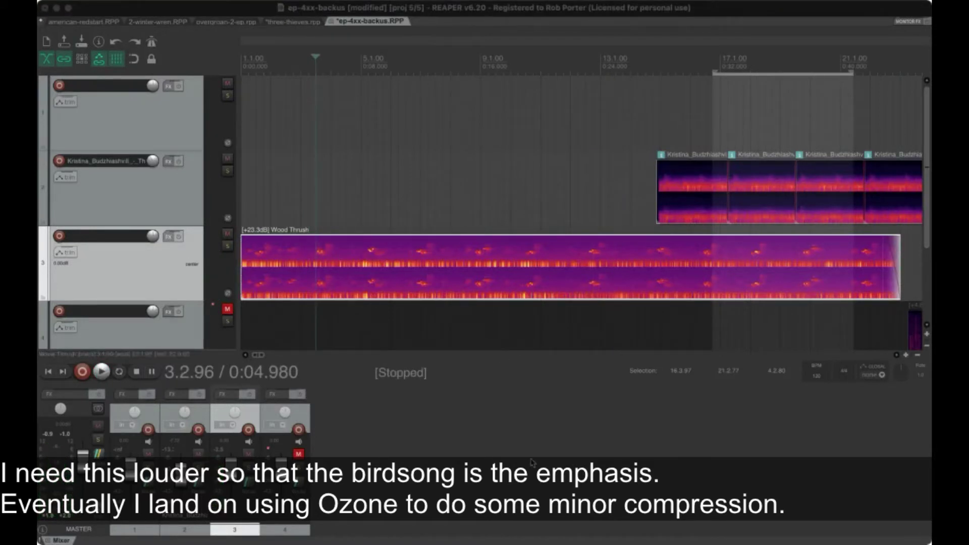
left_click(524, 503)
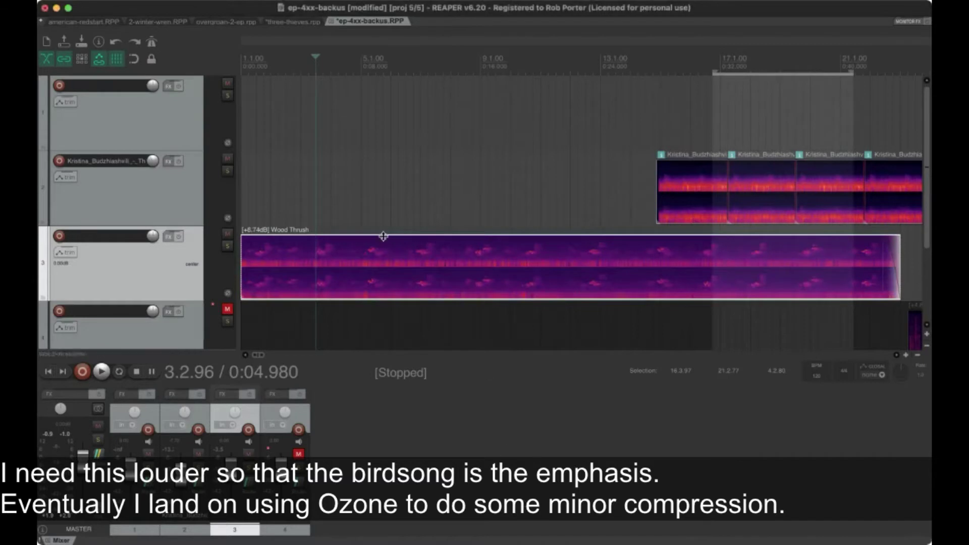
left_click(414, 66)
key("space")
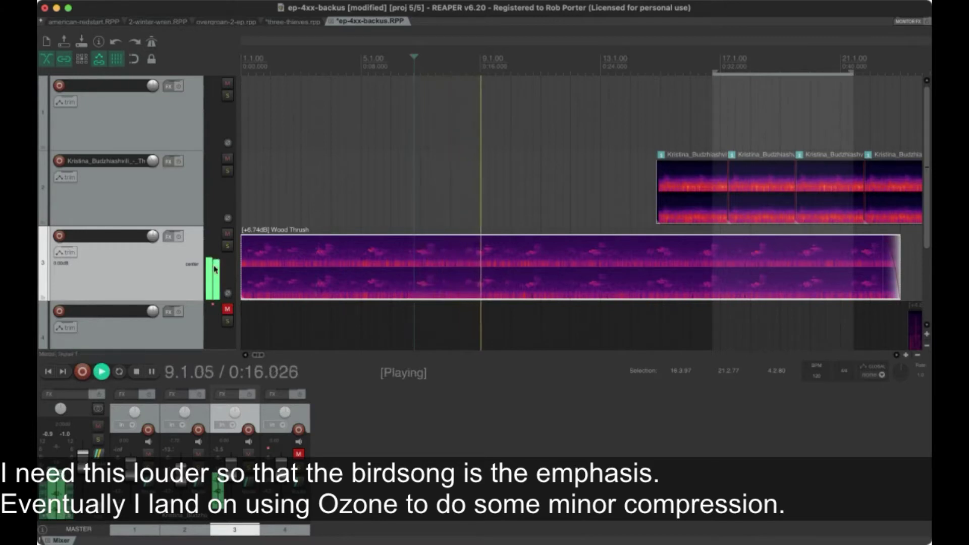
key("space")
- Raise the Wood Thrush item's gain a little further and check its loudness in playback
left_click(412, 252)
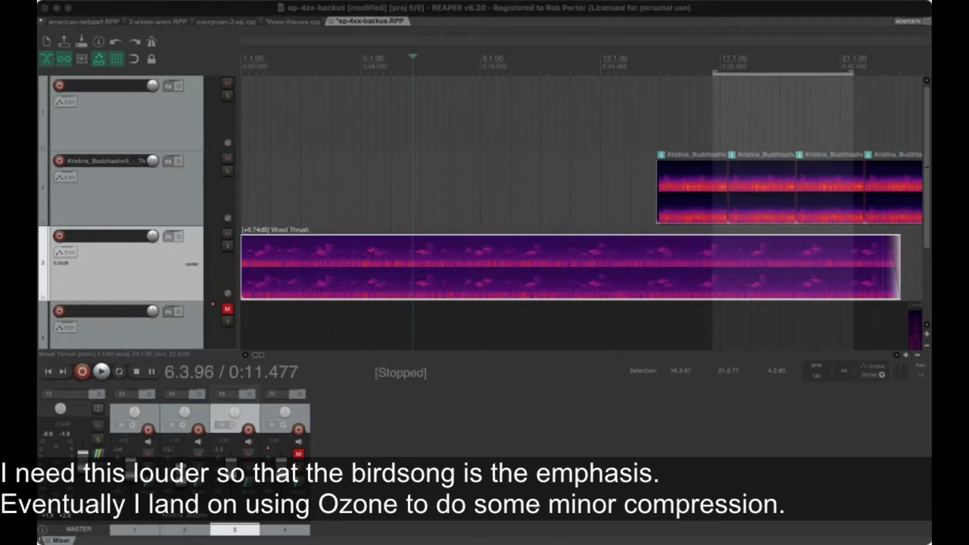
left_click(480, 253)
key("space")
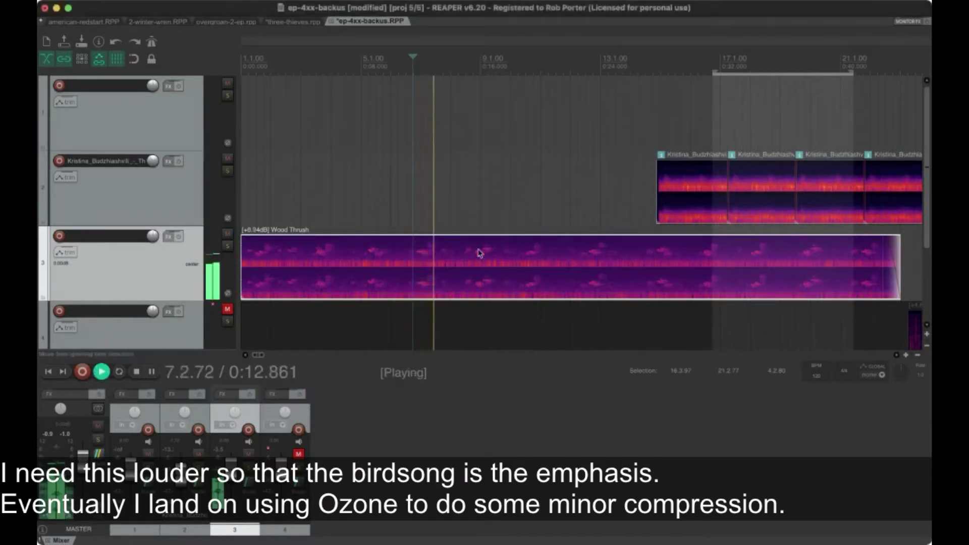
scroll(480, 253, "down", 2)
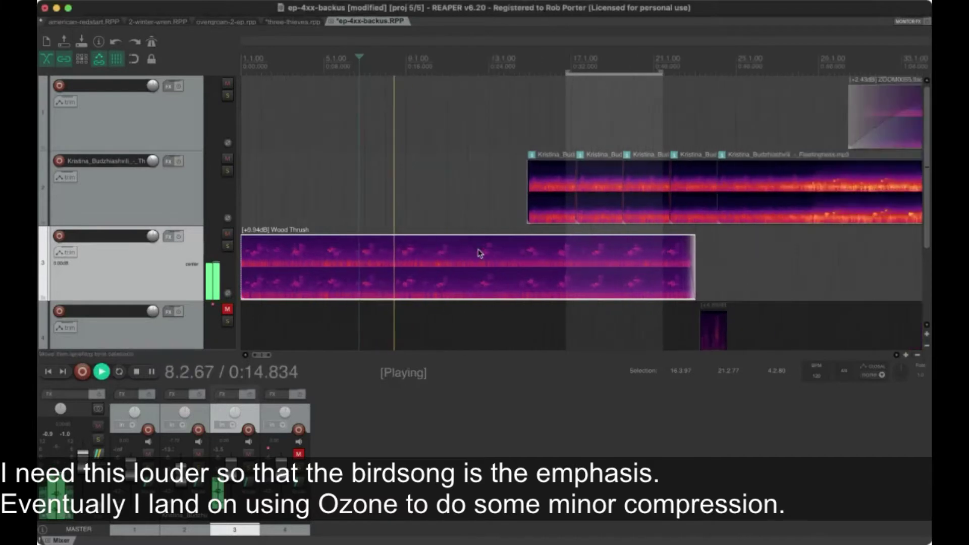
key("space")
- Add Ozone 9 Elements as an effect on the Wood Thrush item and listen to it from about bar 5
left_click(424, 252)
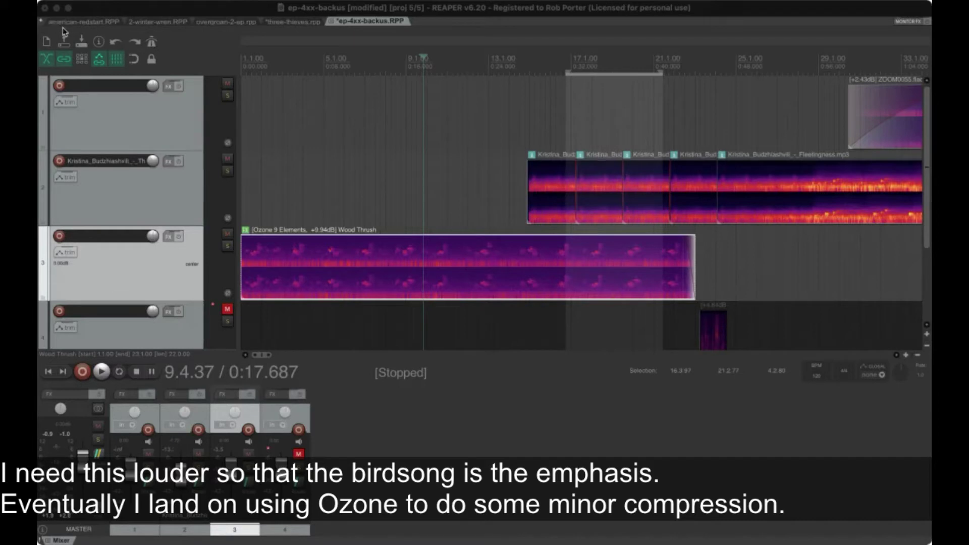
left_click(330, 67)
key("space")
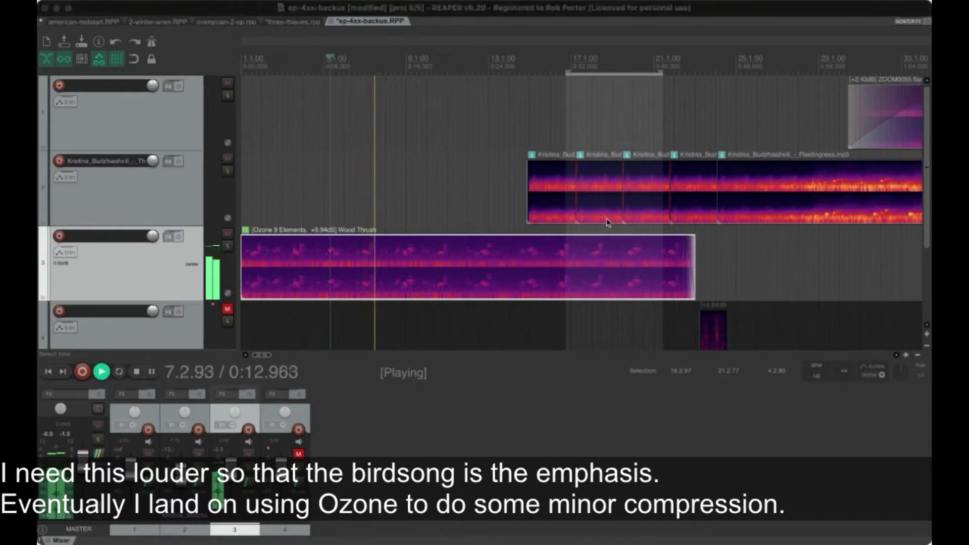
- Lower the Wood Thrush item's gain to +6.74 dB while listening to it up to the piano's entrance
scroll(398, 242, "down", 2)
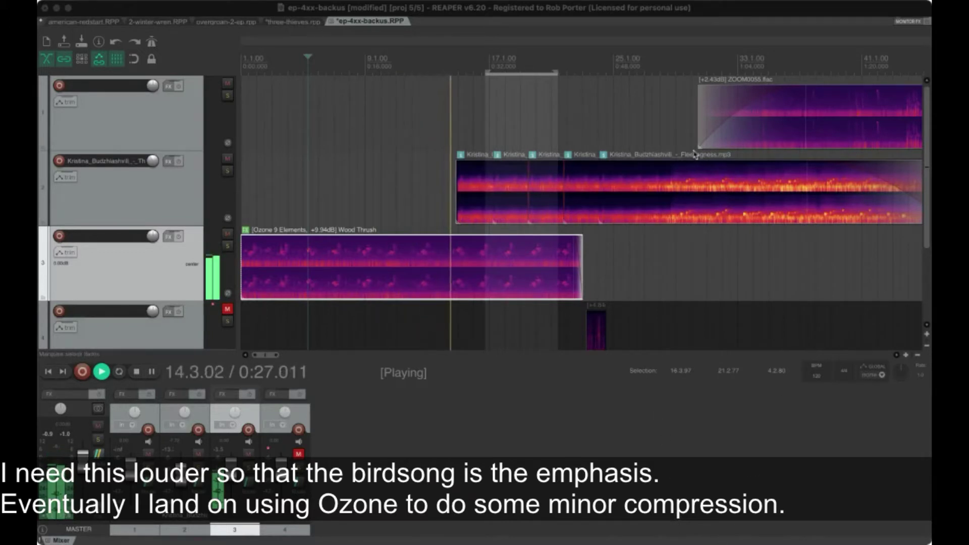
left_click(677, 506)
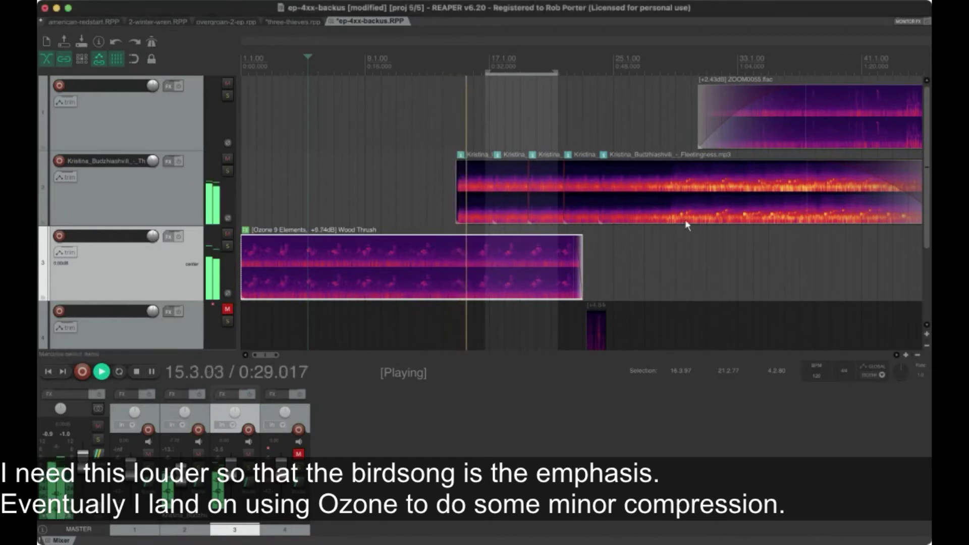
scroll(685, 219, "up", 2)
key("space")
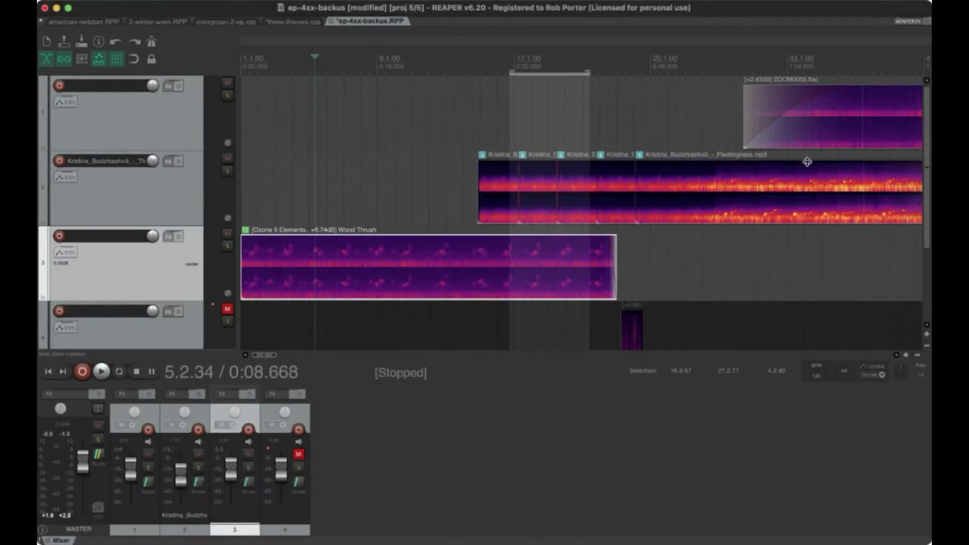
- Select all the consecutive Fleetingness pieces on track 2 and group them
left_click(807, 160)
left_click(488, 171, "shift")
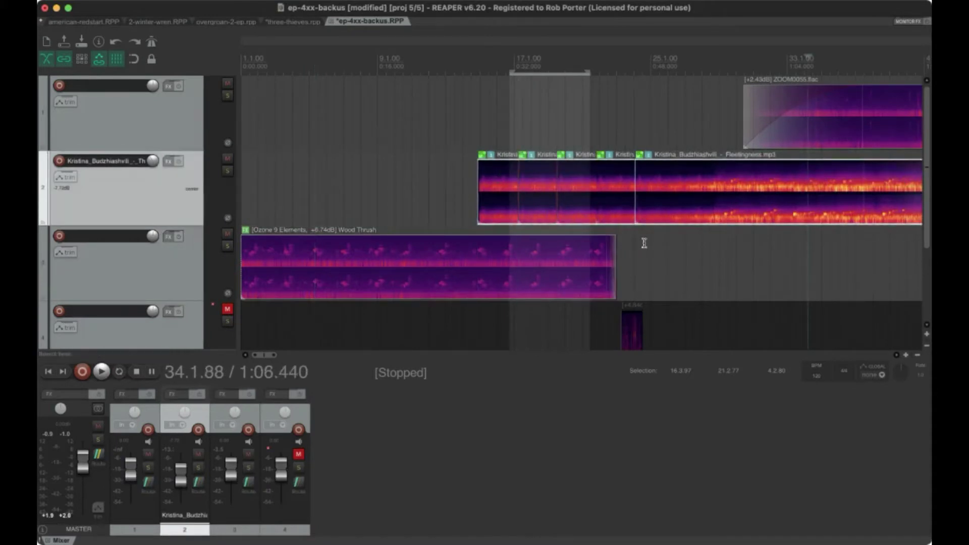
scroll(926, 173, "down", 5)
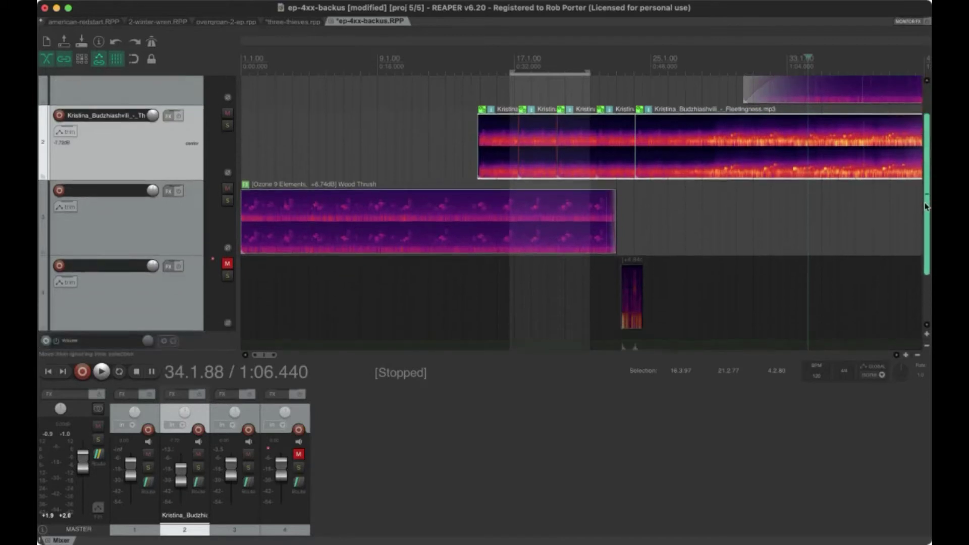
scroll(910, 164, "up", 5)
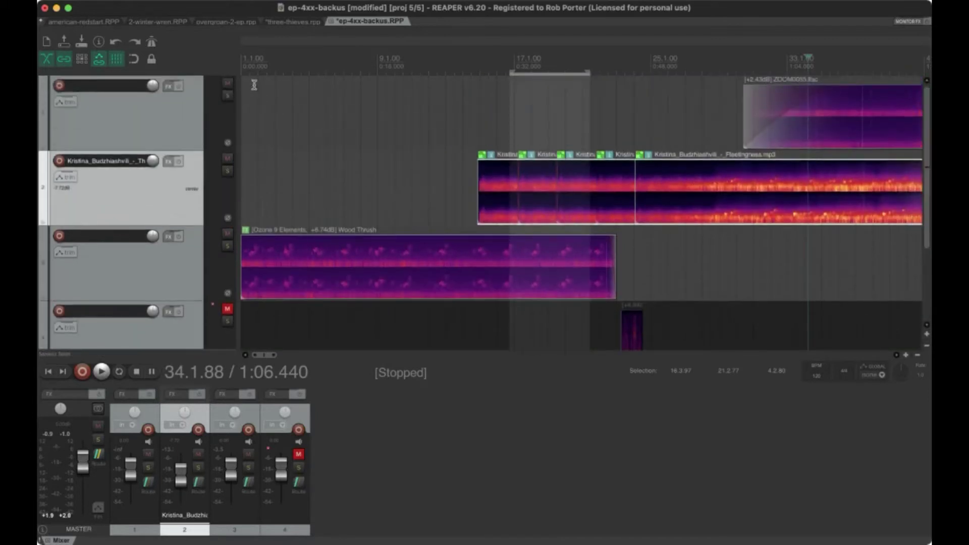
- Add a fade-in of about 1.8 seconds to the start of the Wood Thrush item and listen from the project's beginning
left_click(243, 67)
key("space")
key("space")
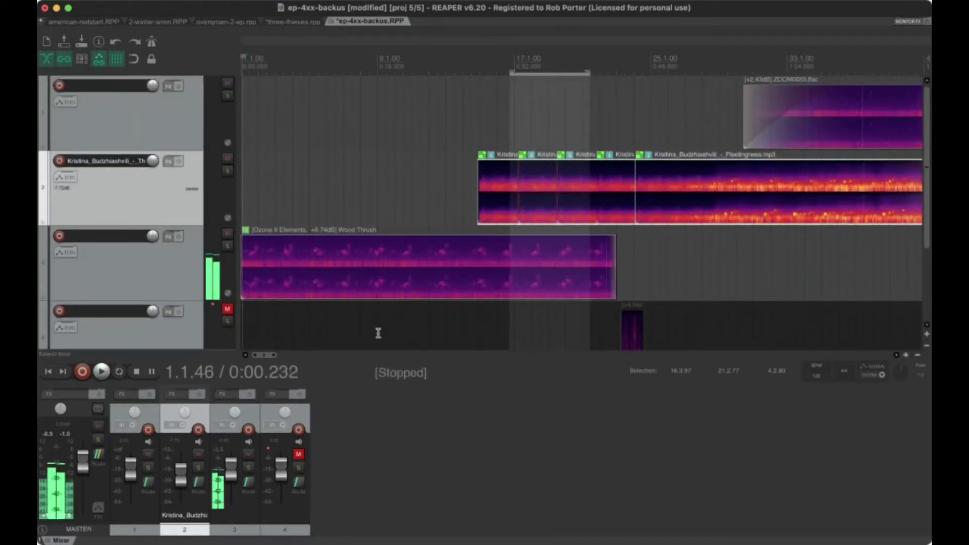
left_click(325, 261)
scroll(323, 256, "up", 6)
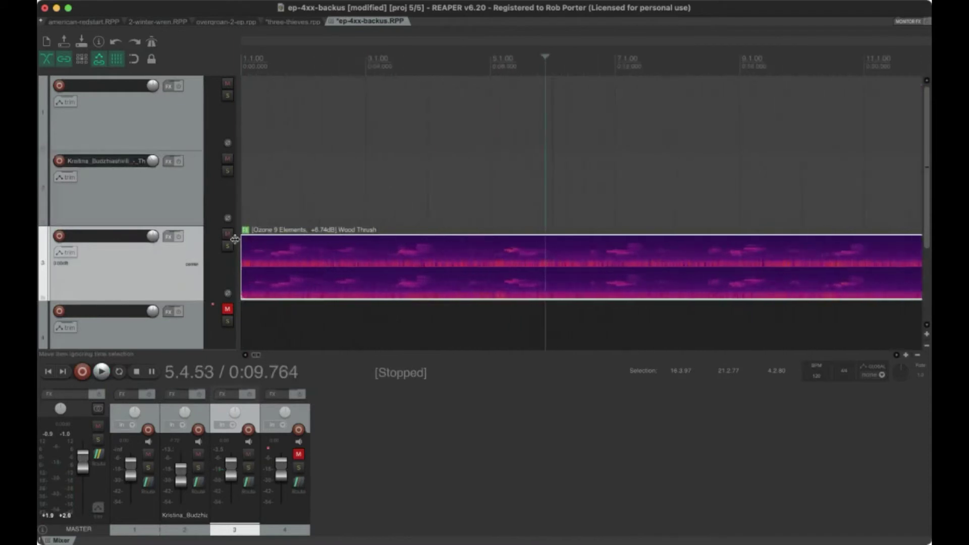
left_click_drag(243, 239, 286, 240)
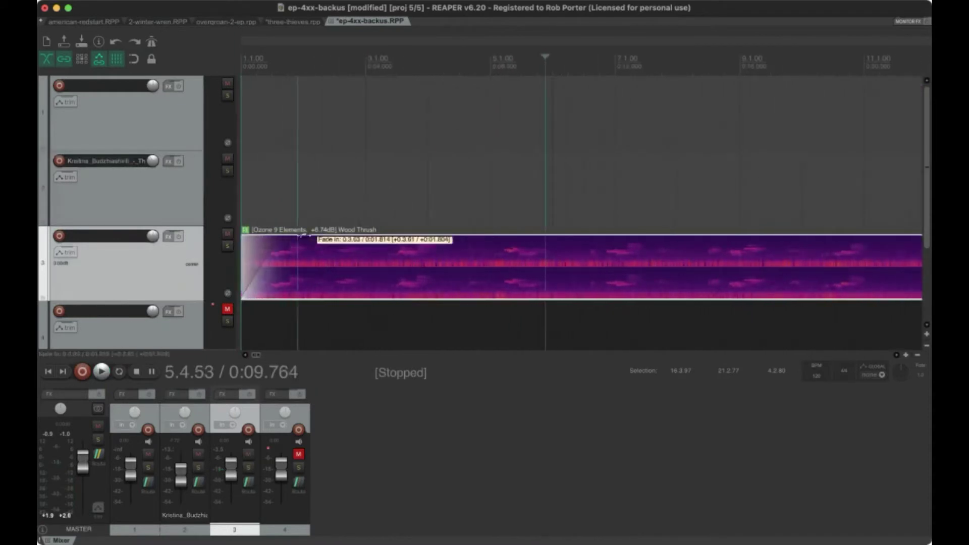
left_click(243, 67)
key("space")
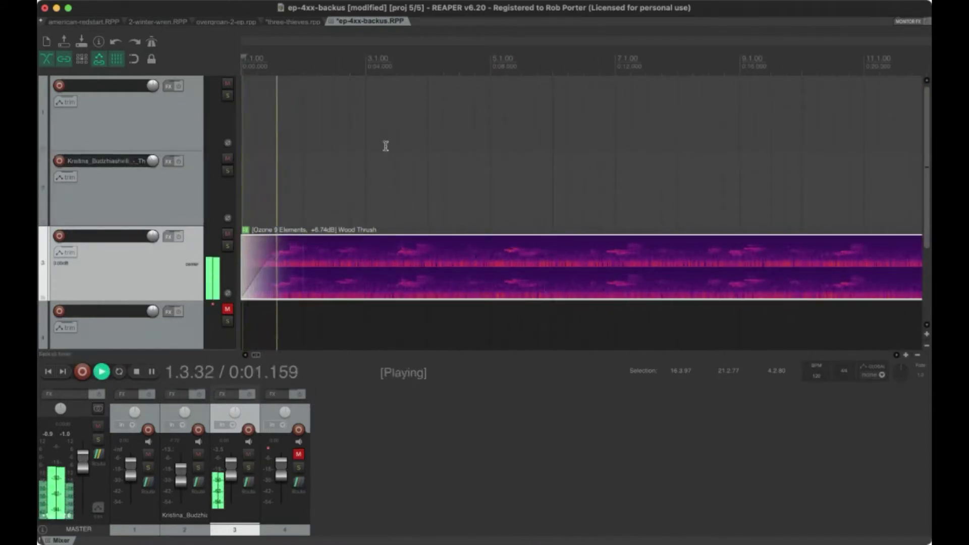
- Continue listening to the Wood Thrush item and remove the fade-out at its end
scroll(386, 145, "down", 8)
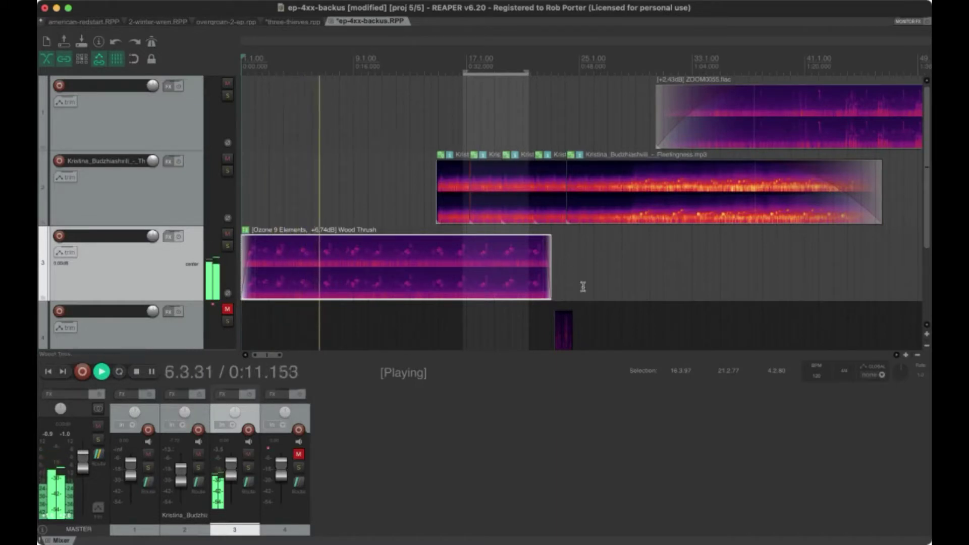
scroll(624, 270, "up", 5)
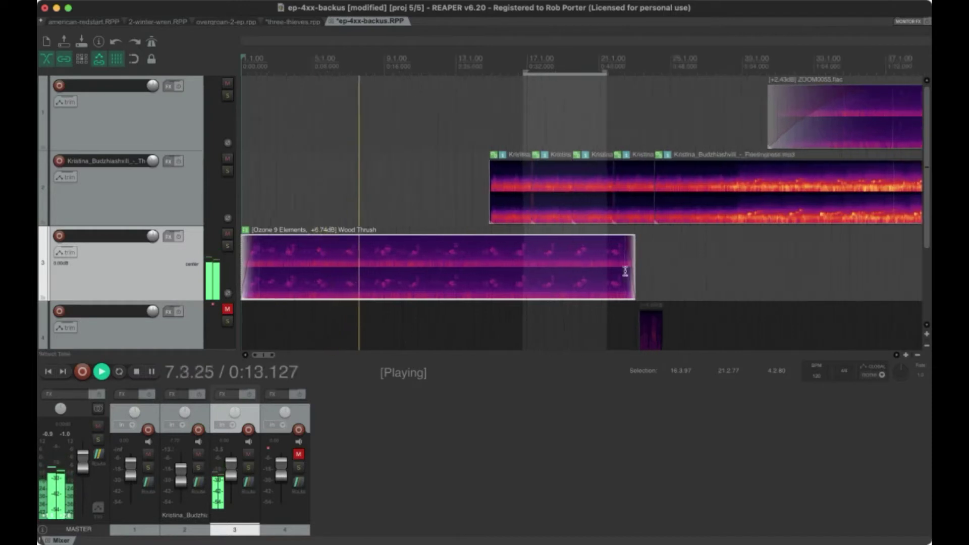
scroll(625, 270, "down", 2)
scroll(625, 271, "right", 5)
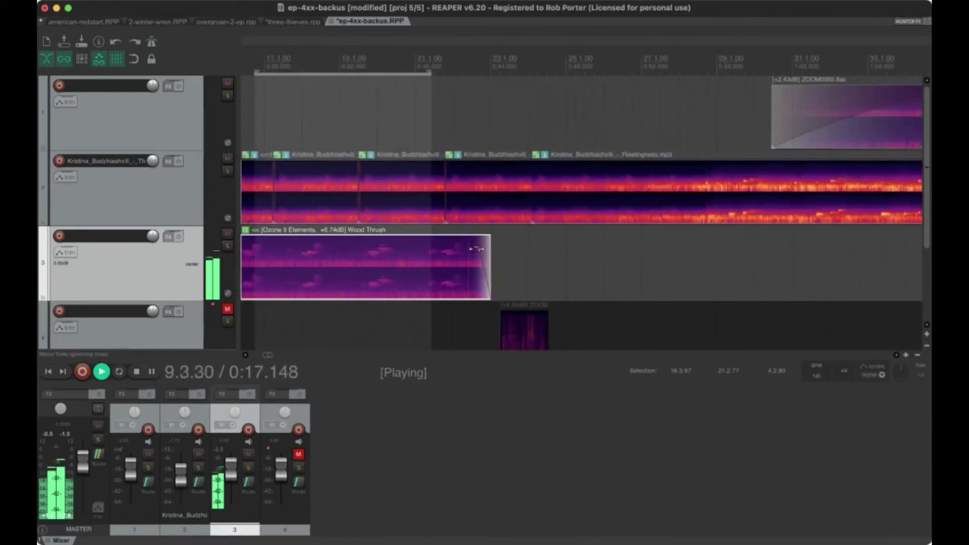
scroll(476, 249, "left", 9)
scroll(476, 249, "right", 5)
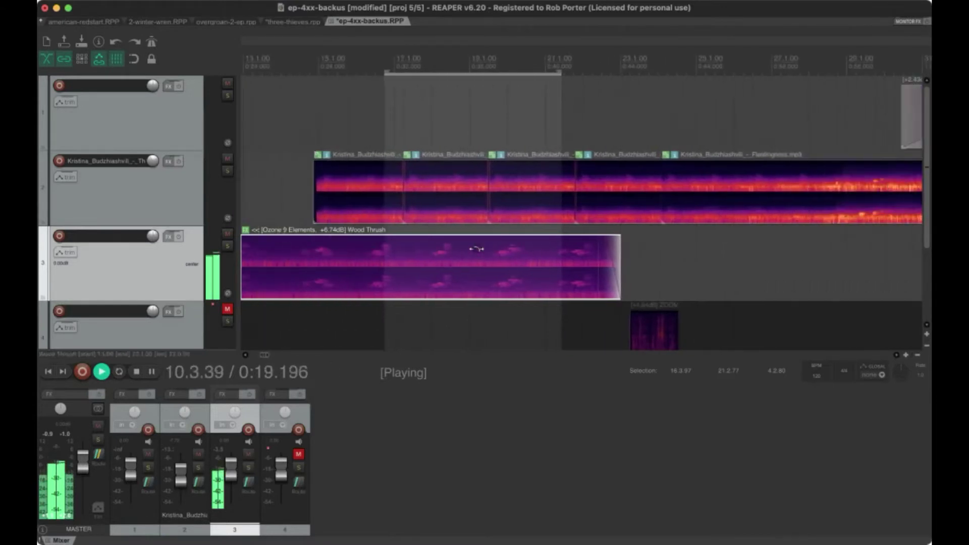
key("space")
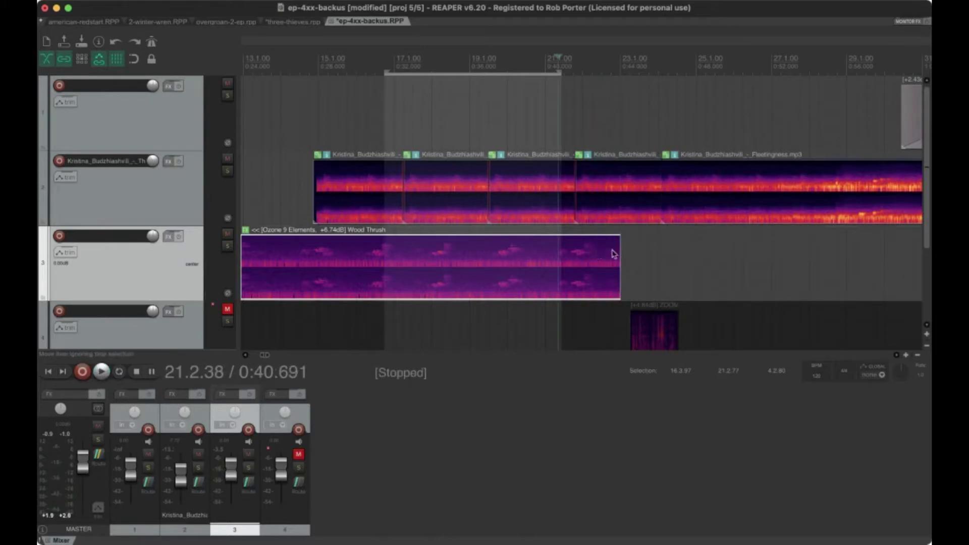
- Copy the Wood Thrush section from 14.1.46 to 23.1.92 so it overlaps the item's end, and listen to the join
left_click_drag(629, 72, 286, 80)
left_click_drag(460, 249, 762, 252)
left_click(584, 63)
key("space")
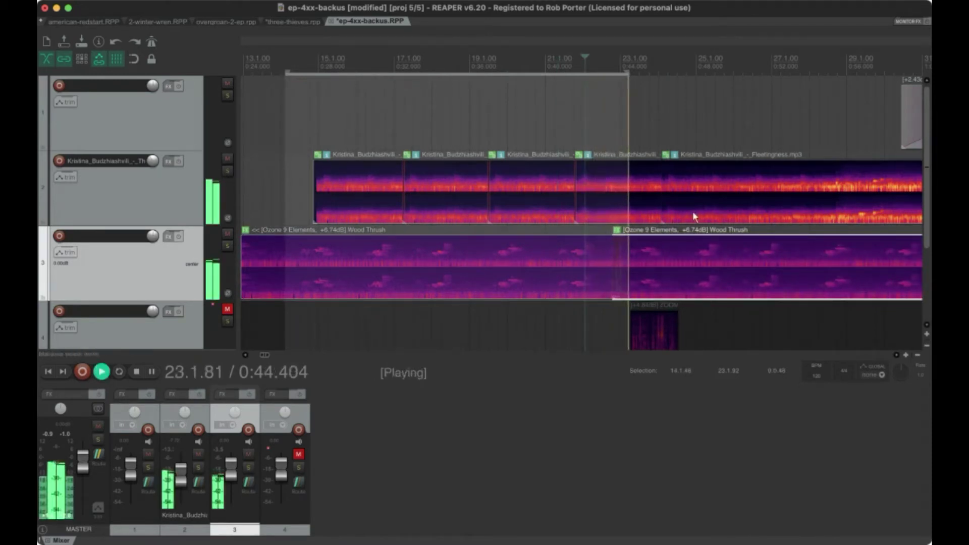
- Move the copied Wood Thrush section slightly earlier for a longer overlap and listen to the join from about bar 21
key("space")
left_click_drag(674, 246, 661, 246)
left_click(553, 80)
key("space")
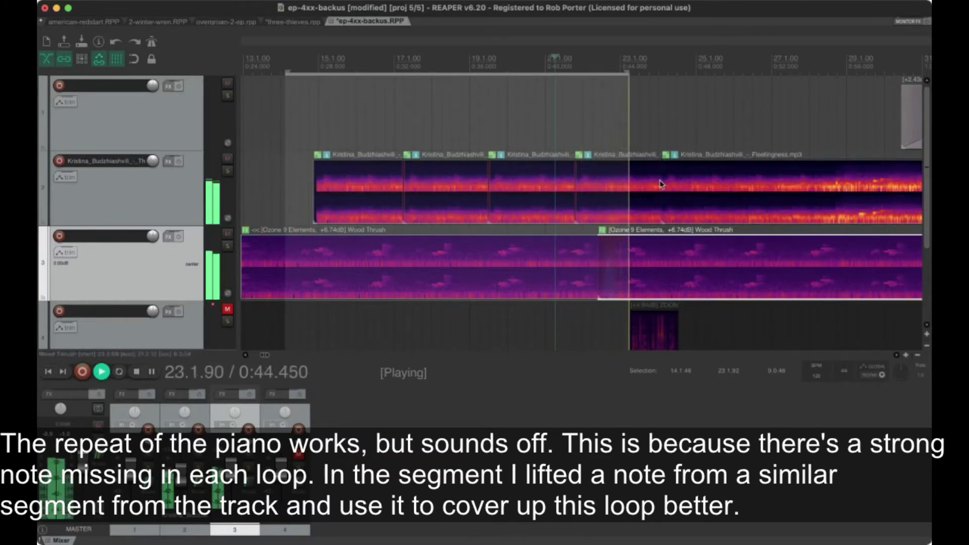
scroll(660, 183, "down", 3)
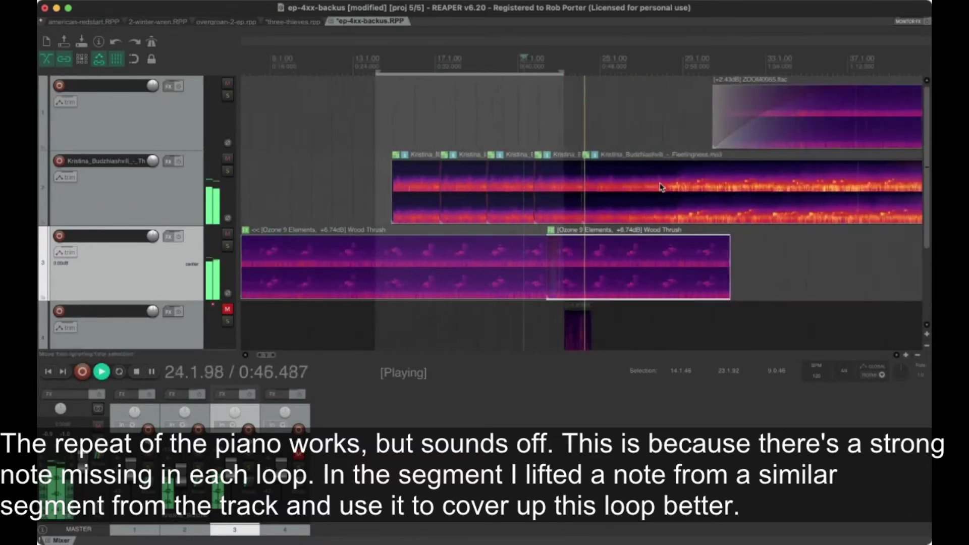
key("space")
- Move the grouped Fleetingness pieces earlier to start at about 5.3.20 and play the project from the beginning
scroll(661, 186, "down", 1)
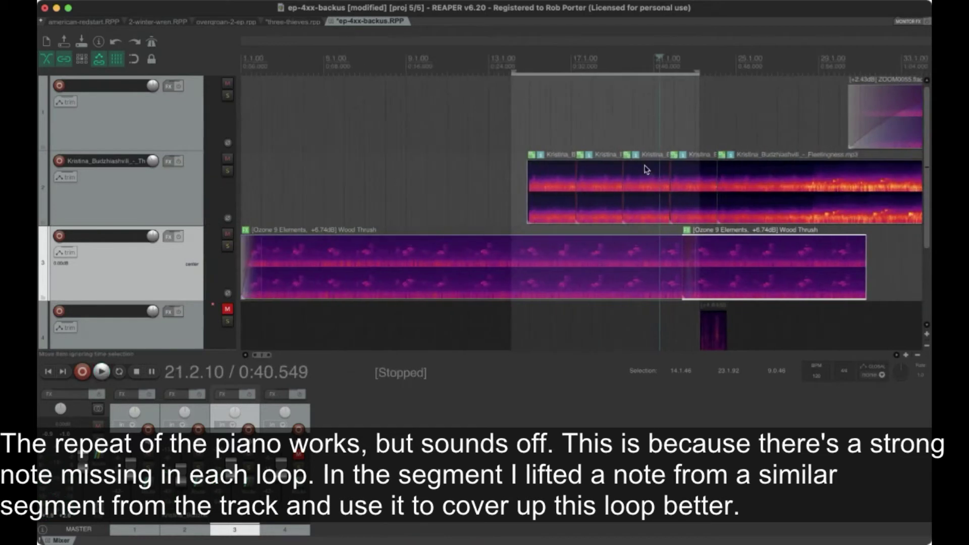
left_click(538, 180)
scroll(539, 180, "right", 5)
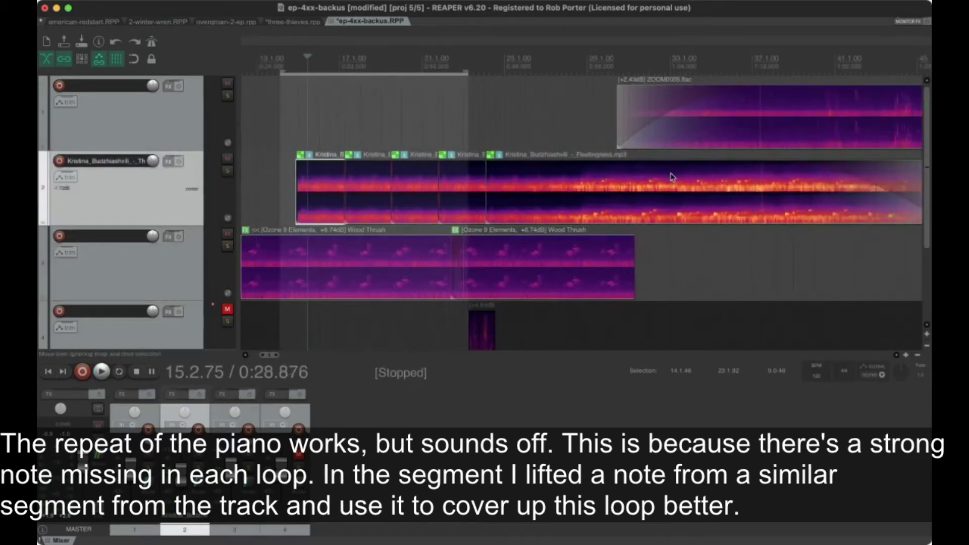
scroll(671, 176, "left", 6)
left_click_drag(564, 168, 352, 174)
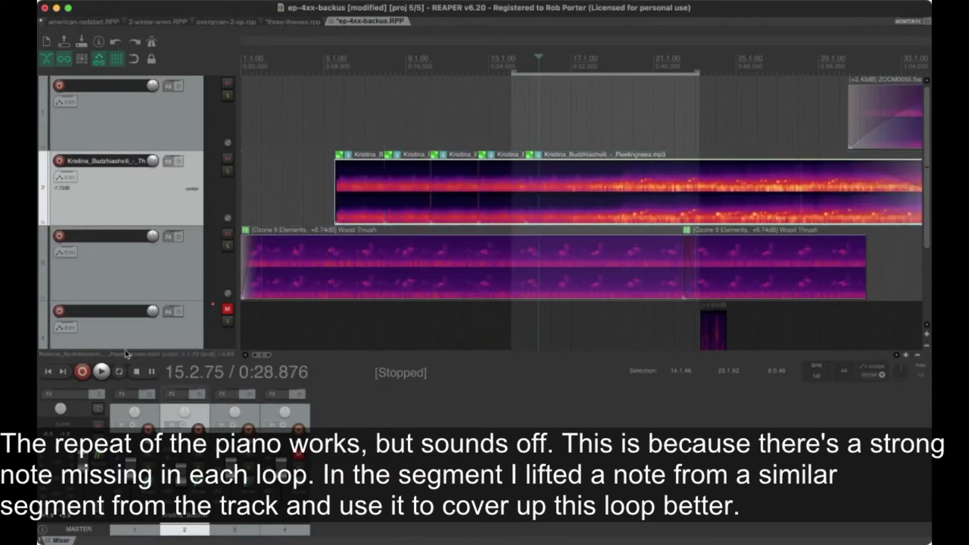
left_click(109, 372)
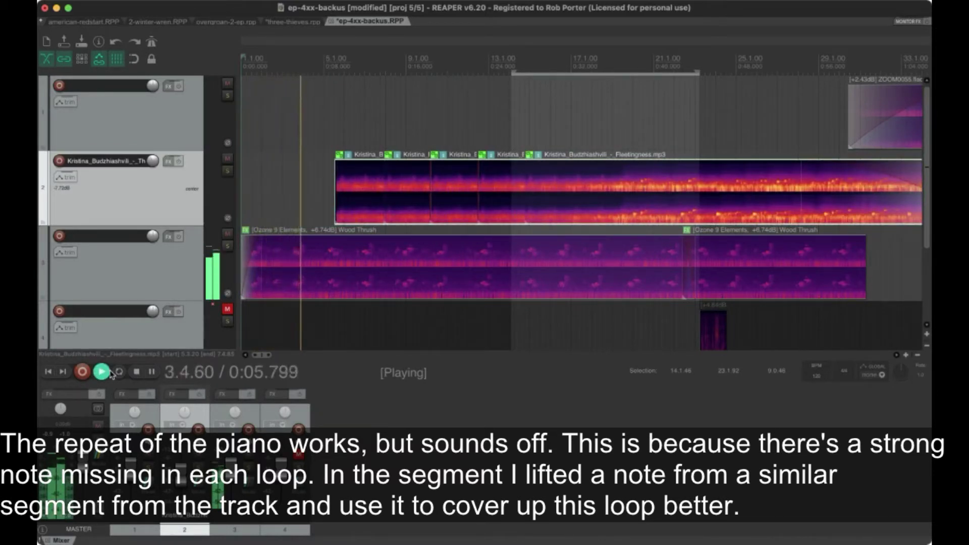
- Move the grouped Fleetingness pieces slightly later to start at about 6.2.81 and listen through the piano repeats
mouse_move(368, 182)
left_mouse_down()
mouse_move(388, 182)
mouse_move(379, 174)
left_mouse_up()
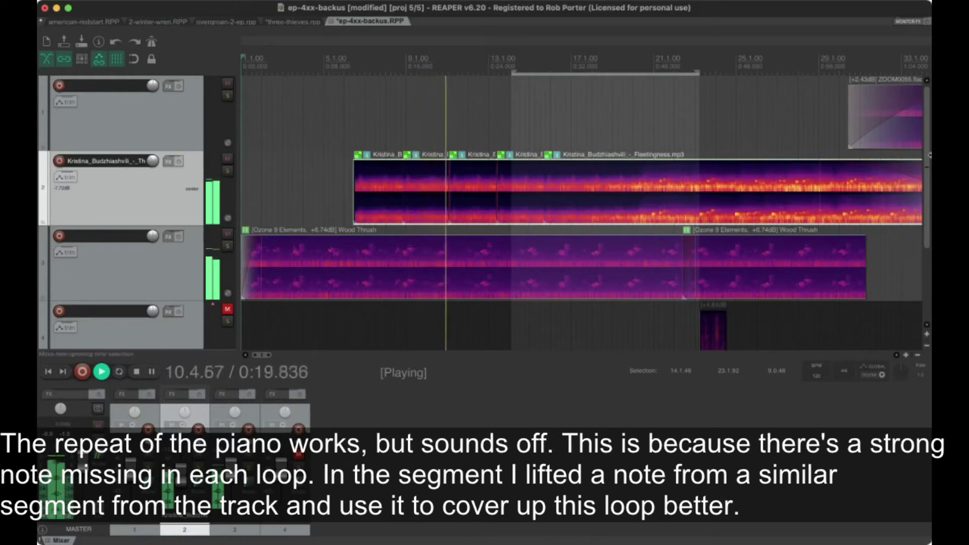
scroll(927, 196, "down", 3)
scroll(928, 199, "down", 2)
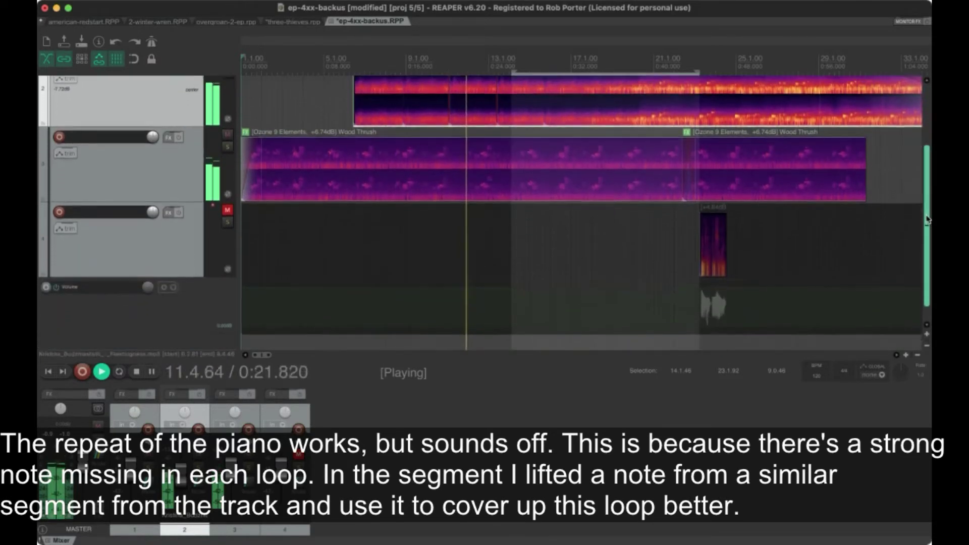
scroll(927, 199, "up", 3)
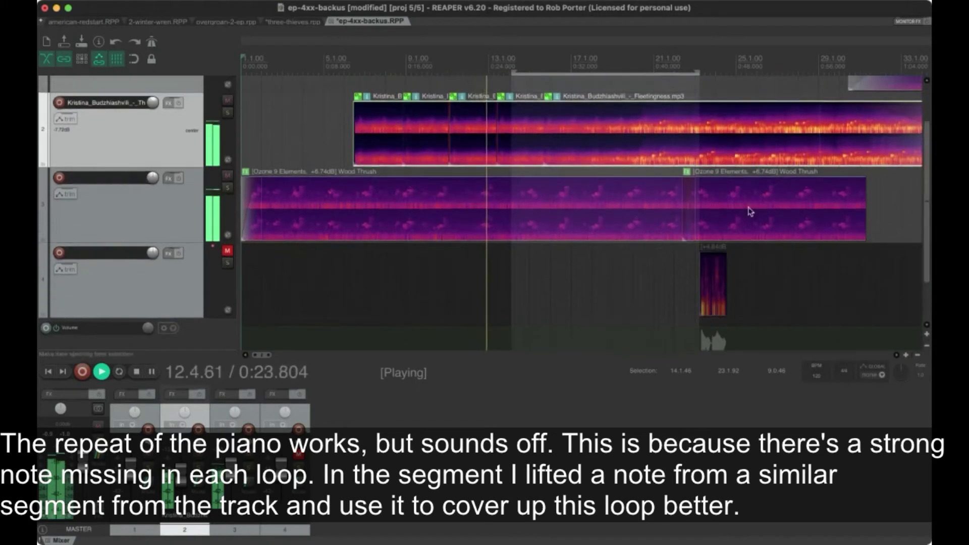
scroll(750, 212, "right", 5)
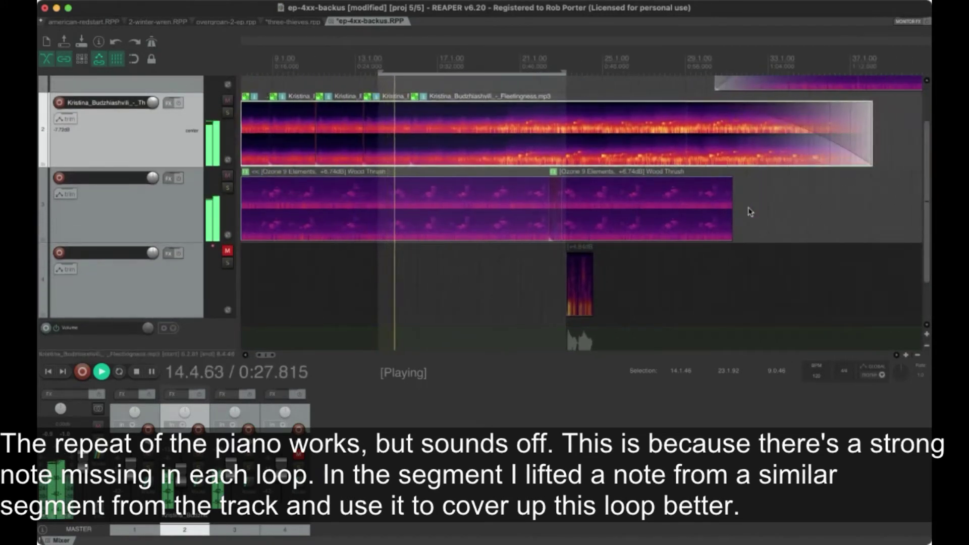
scroll(748, 209, "right", 2)
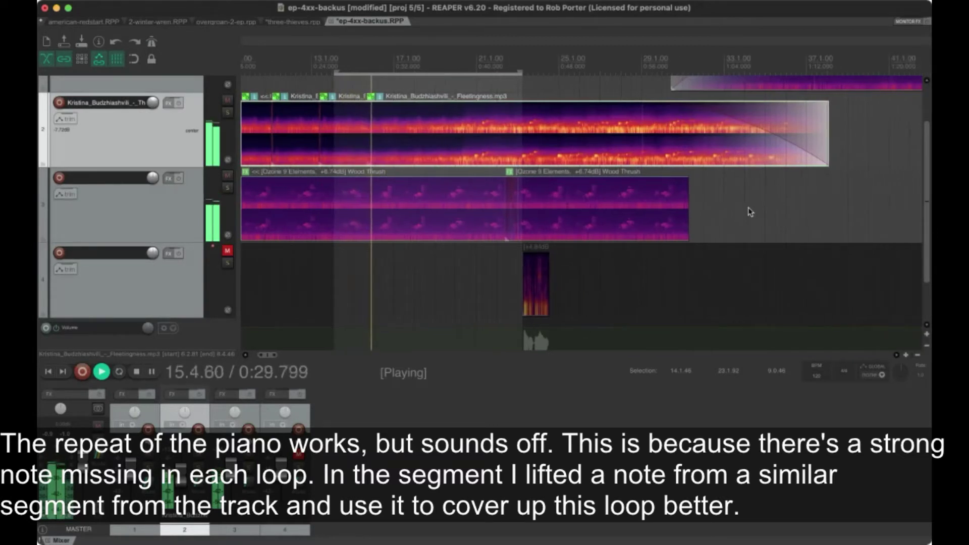
scroll(748, 209, "left", 3)
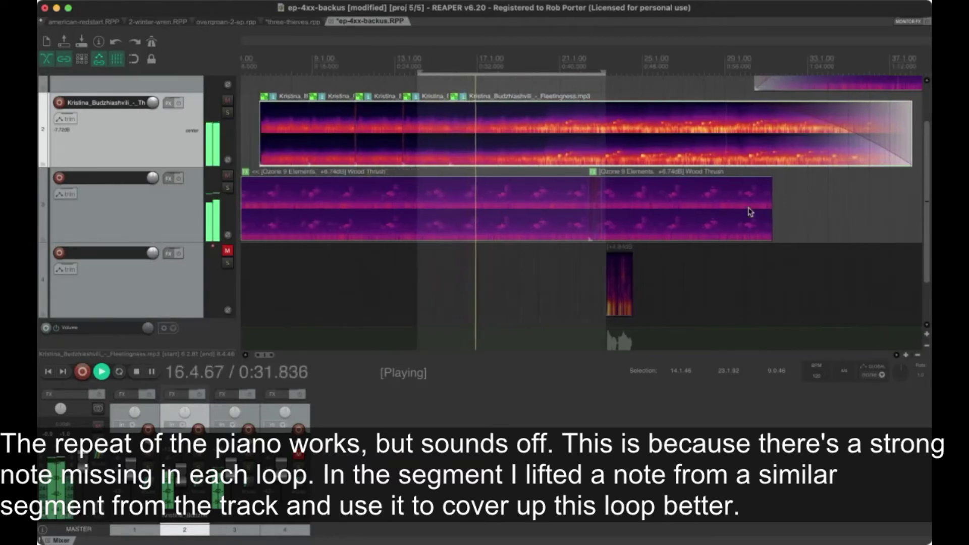
scroll(750, 212, "right", 1)
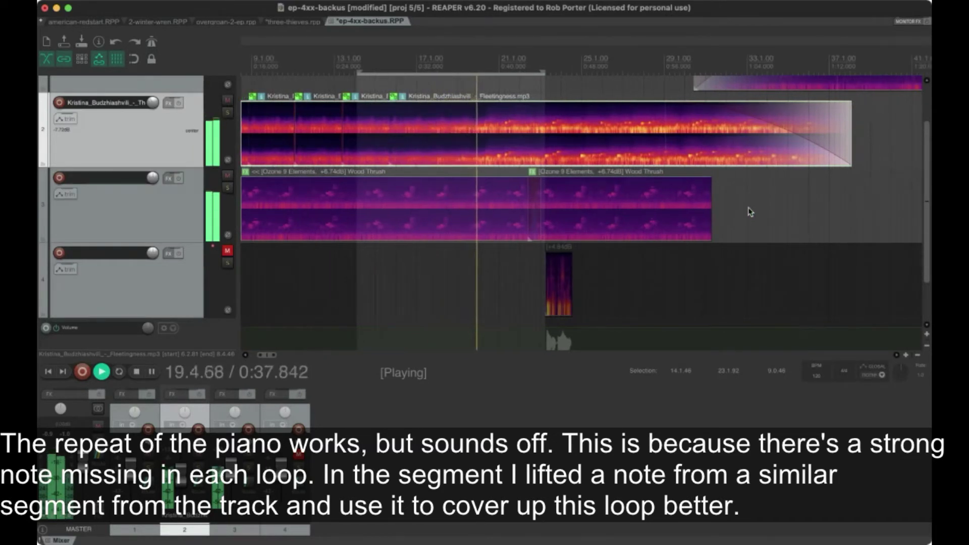
key("space")
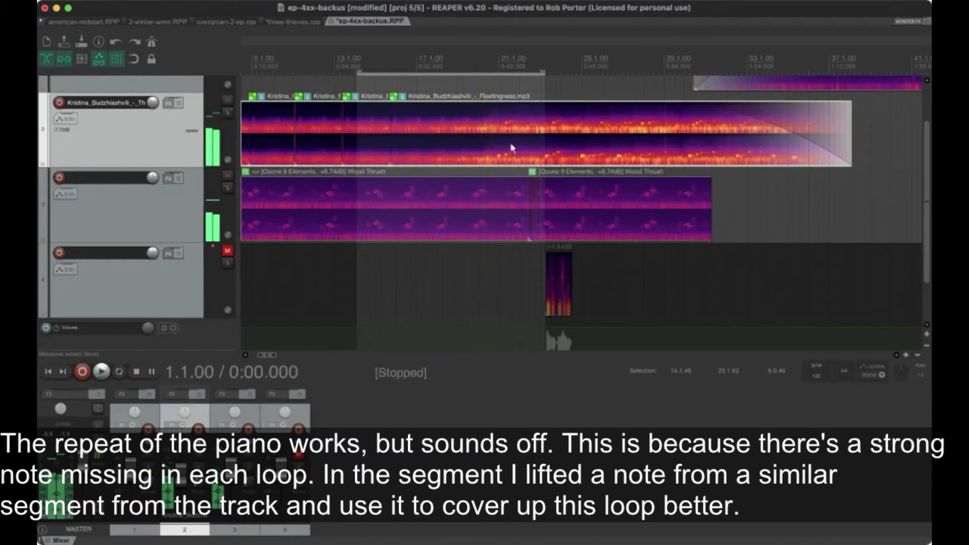
- Enlarge the height of the Fleetingness track so its spectrogram shows in greater detail
scroll(510, 145, "up", 5)
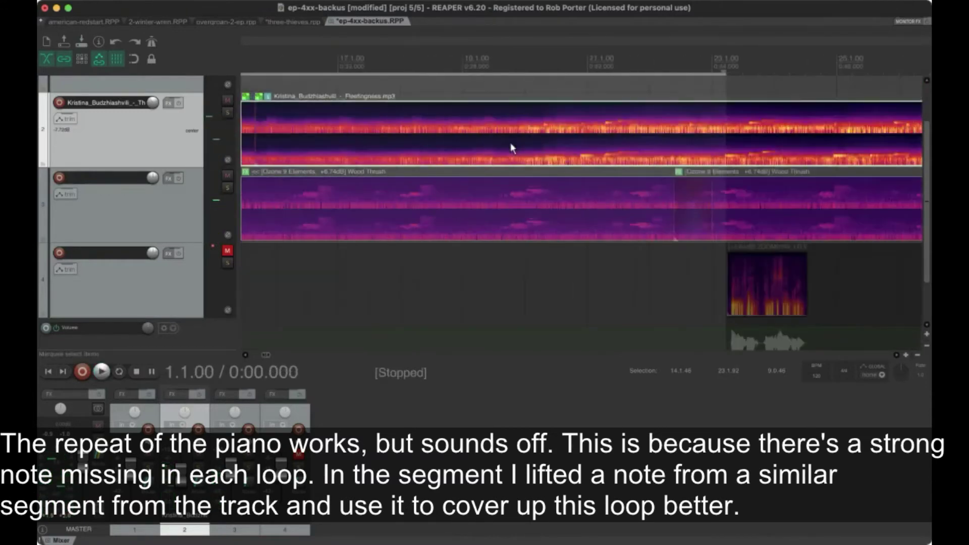
scroll(510, 142, "right", 10)
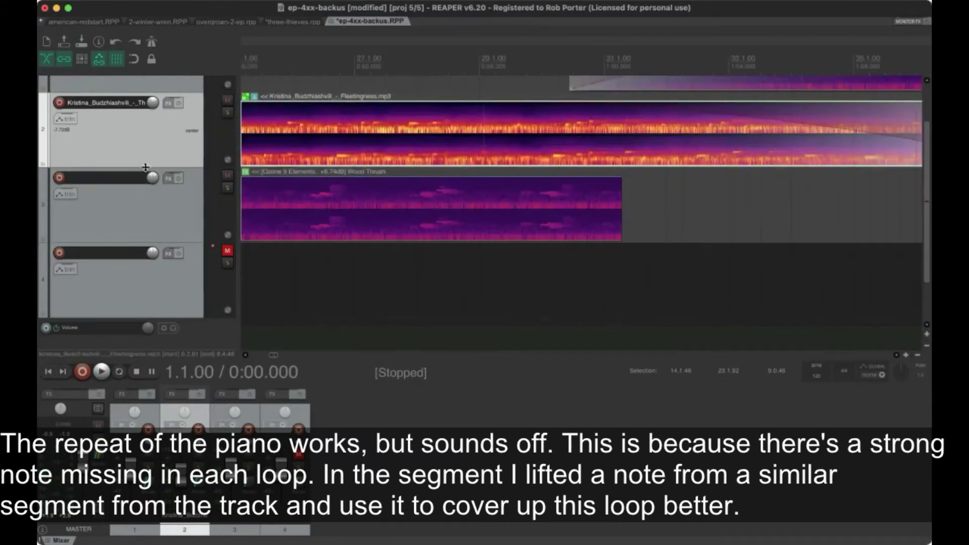
left_click_drag(145, 167, 149, 330)
scroll(641, 233, "left", 15)
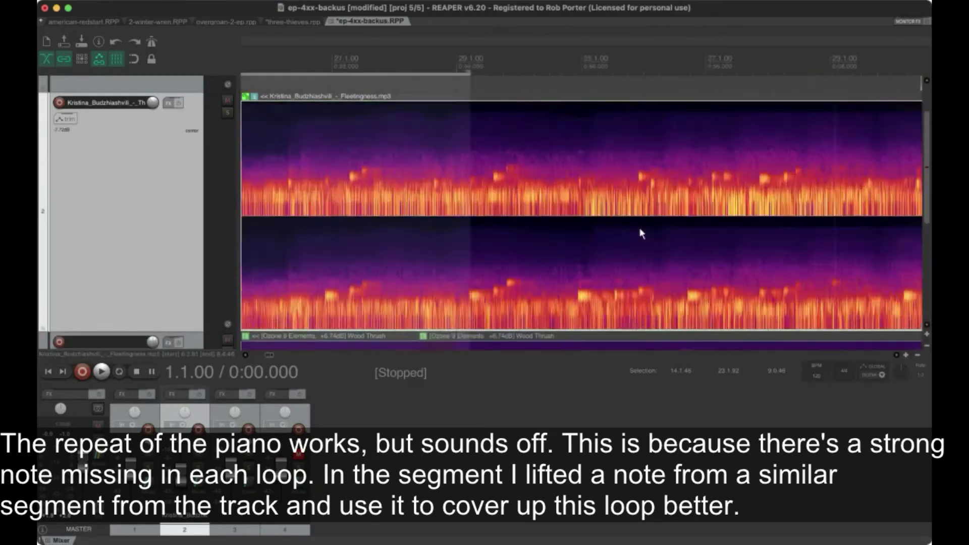
- Listen to Fleetingness from about bar 20 and again from about bar 18 to examine the notes after the loops
scroll(640, 230, "right", 2)
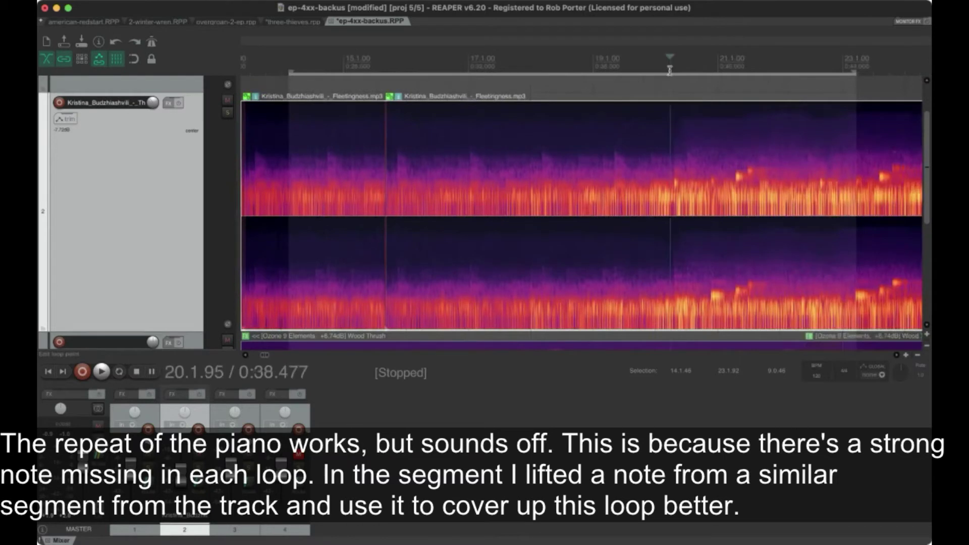
key("space")
key("space")
left_click(572, 59)
key("space")
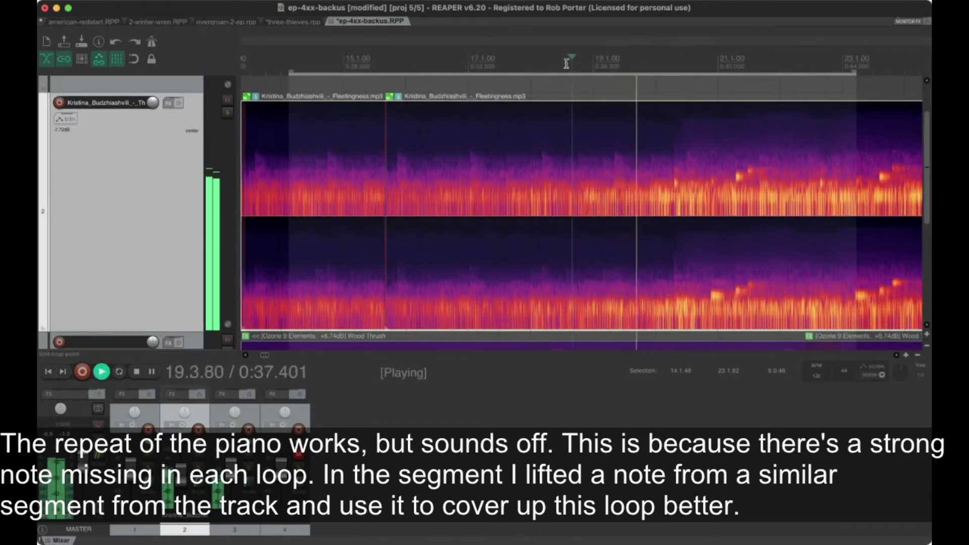
- Listen to Fleetingness from around bar 15 and again from just before bar 18 to find a matching strong note
left_click(362, 71)
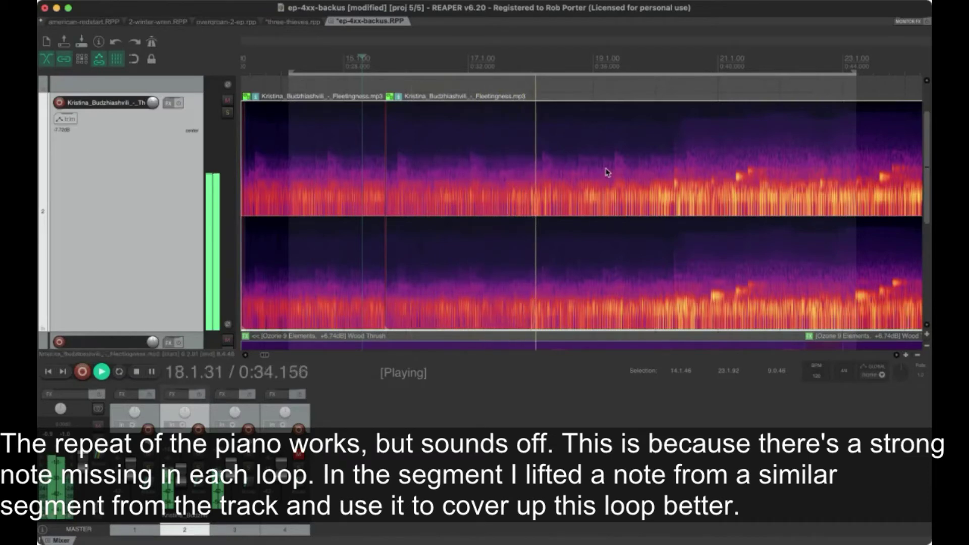
key("space")
scroll(595, 171, "up", 6)
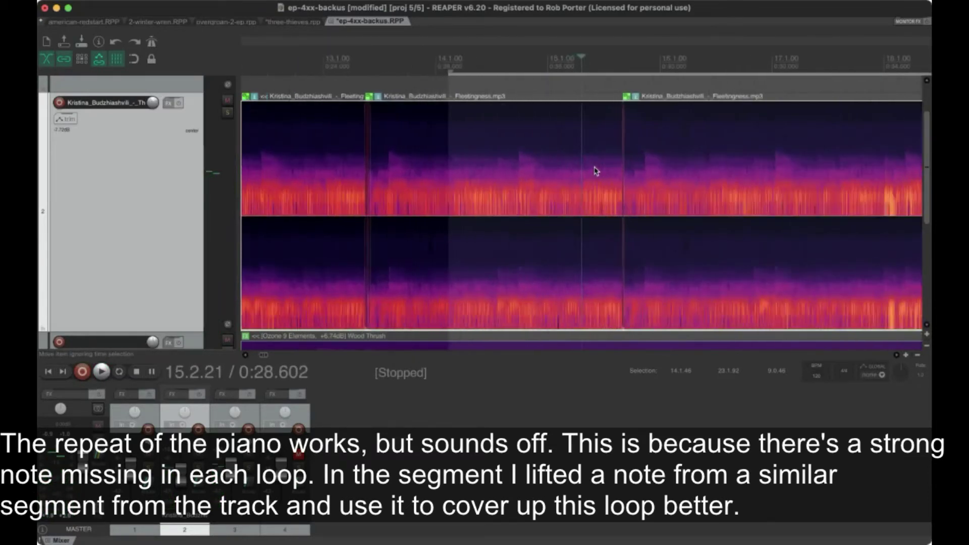
scroll(595, 172, "right", 5)
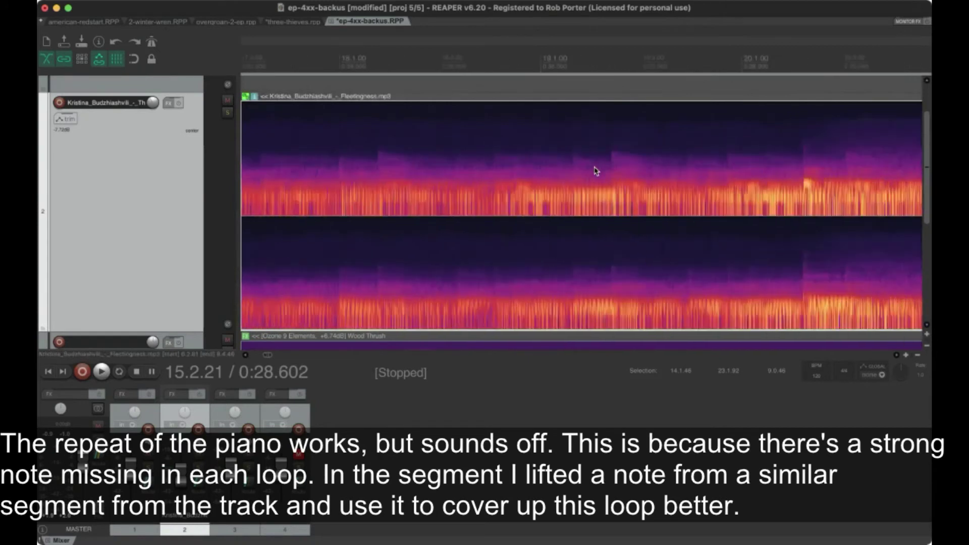
left_click(339, 58)
key("space")
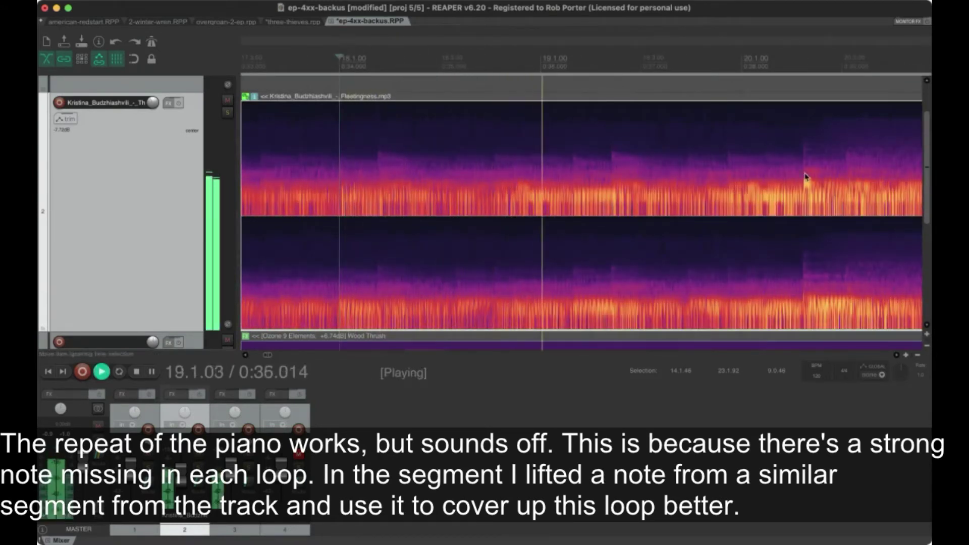
left_click(283, 59)
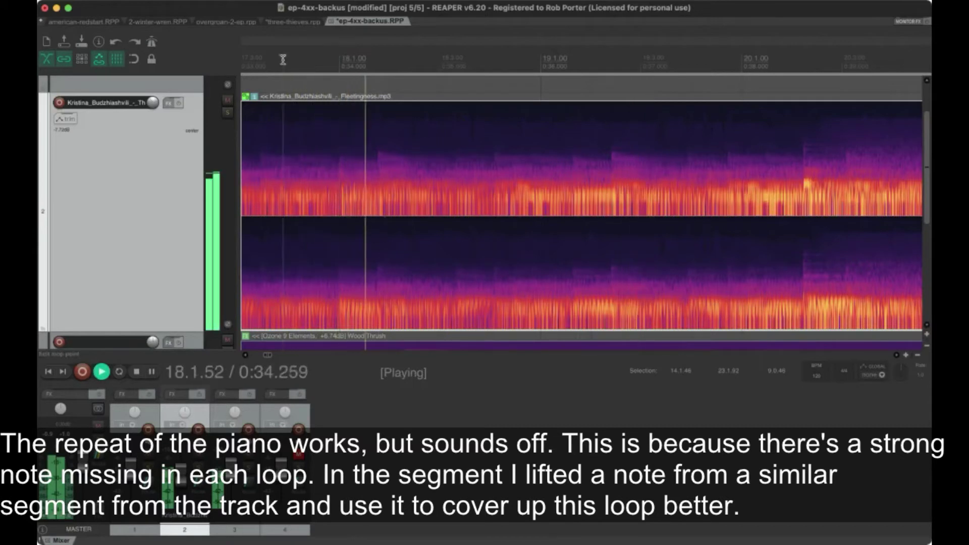
key("space")
- Mark the Fleetingness note from about 17.4.98 to 18.1.15 and copy only that slice onto the empty track above
left_click_drag(338, 70, 348, 70)
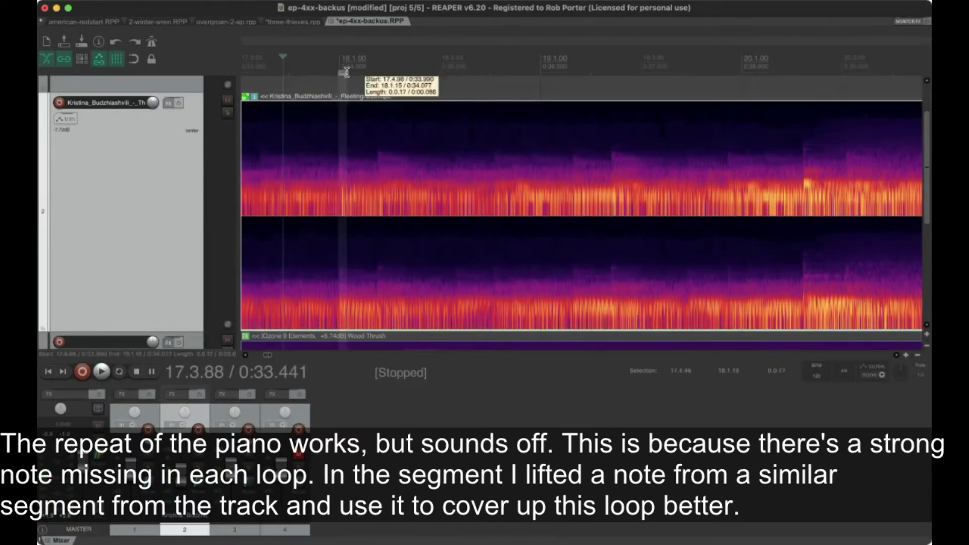
left_click(353, 156)
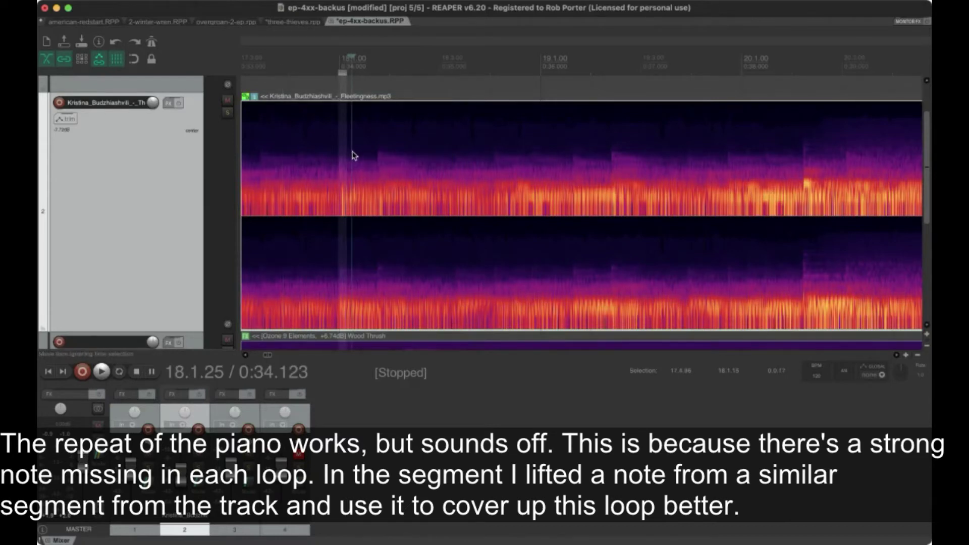
scroll(343, 139, "down", 3)
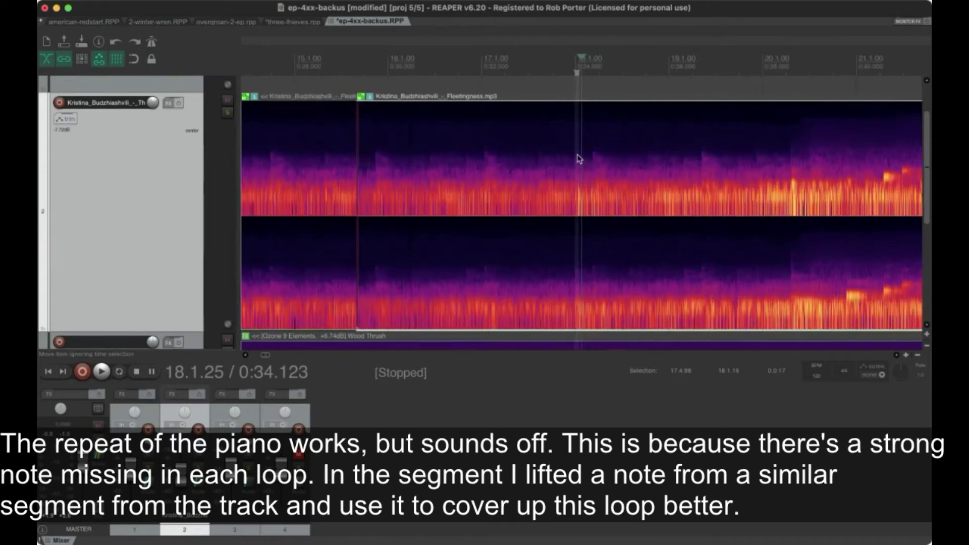
left_click_drag(928, 145, 913, 92)
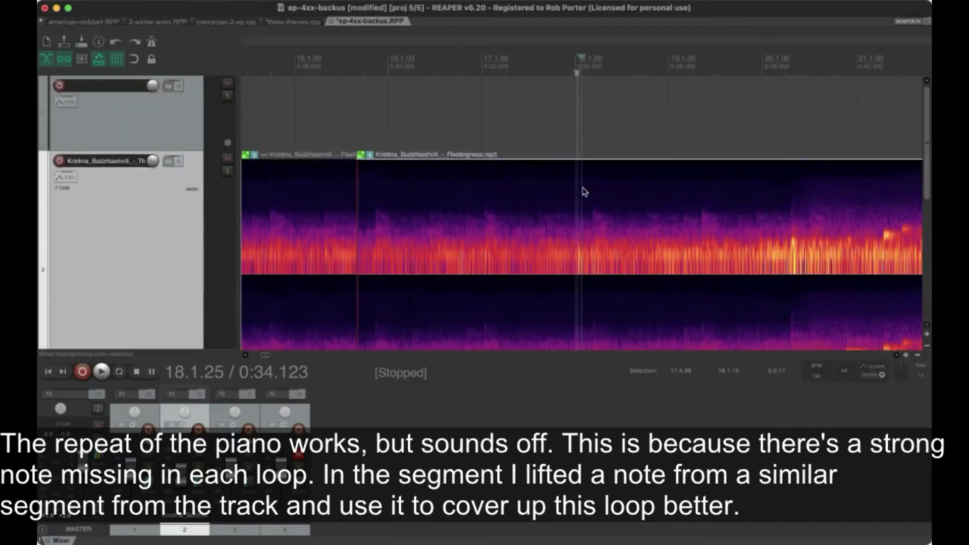
left_click_drag(579, 191, 569, 91)
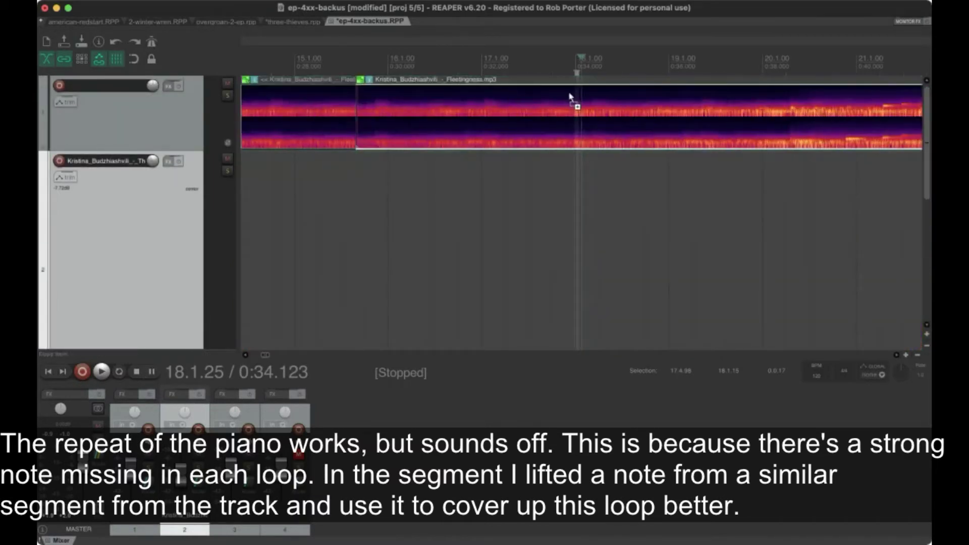
key("super+z")
left_click_drag(575, 182, 578, 126)
key("super+z")
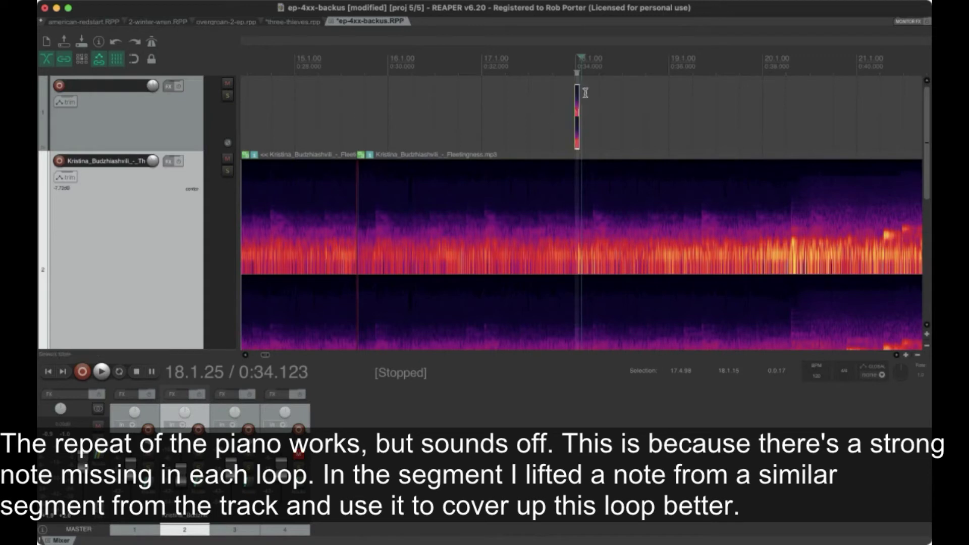
- Try moving the copied note slice down onto Fleetingness near bar 15 and listen across the loop join from about 15.2.43
left_click_drag(579, 104, 341, 223)
left_click(327, 55)
key("space")
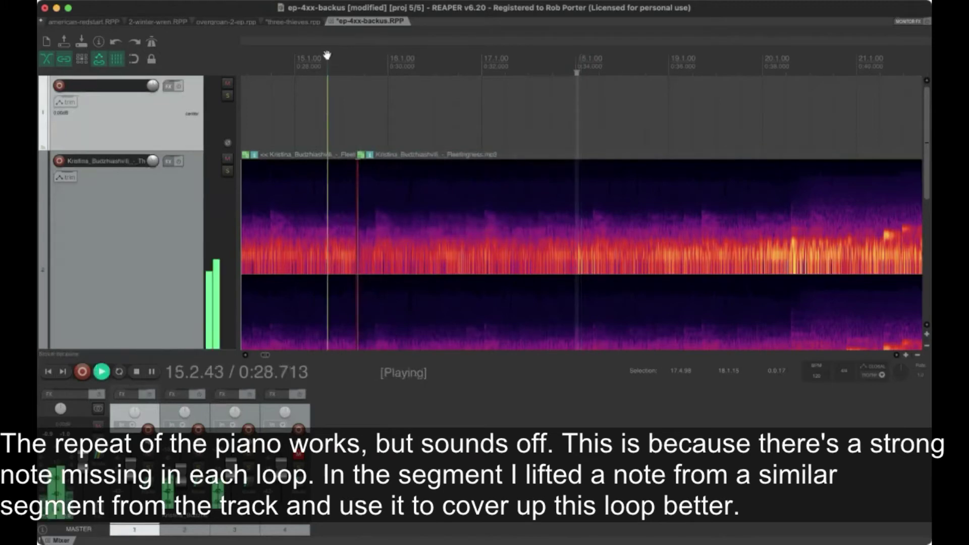
scroll(436, 115, "up", 3)
scroll(436, 114, "up", 4)
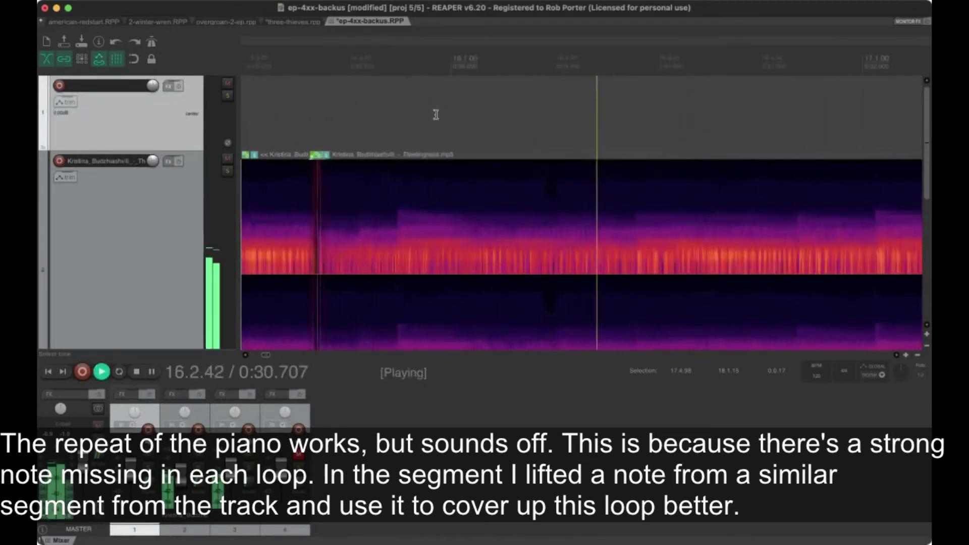
key("space")
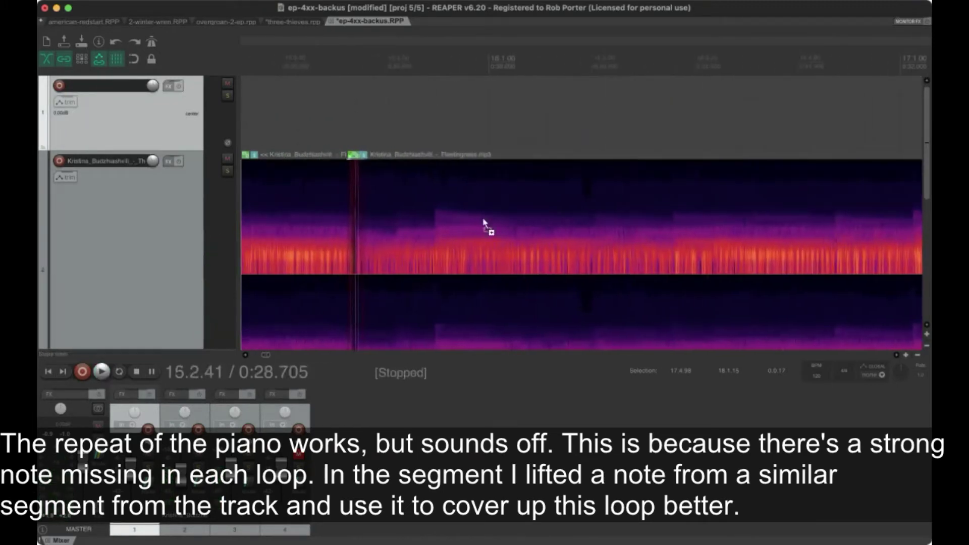
- Place the copied note slice above the loop join at about 15.3.68, lengthen it, and listen from about 15.2.71
scroll(880, 159, "down", 6)
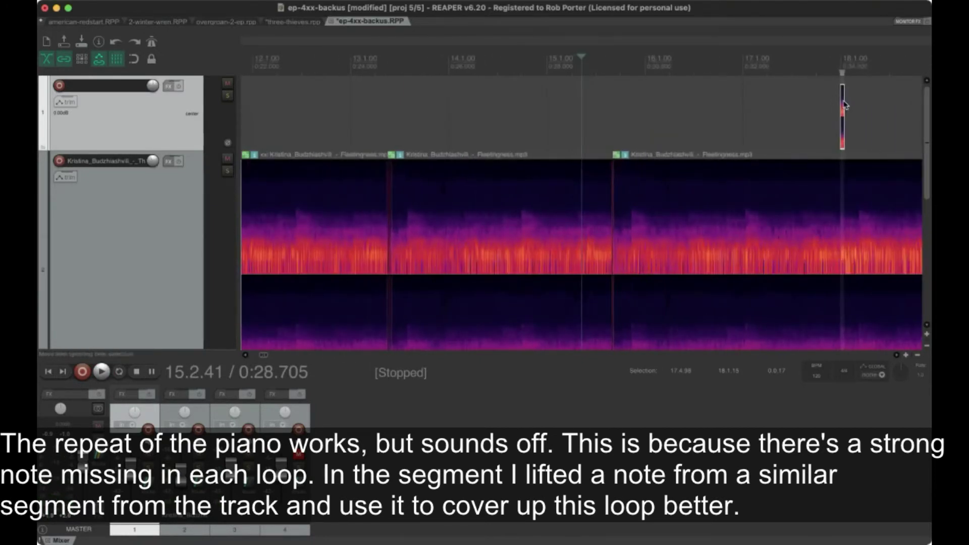
left_click_drag(844, 103, 593, 133)
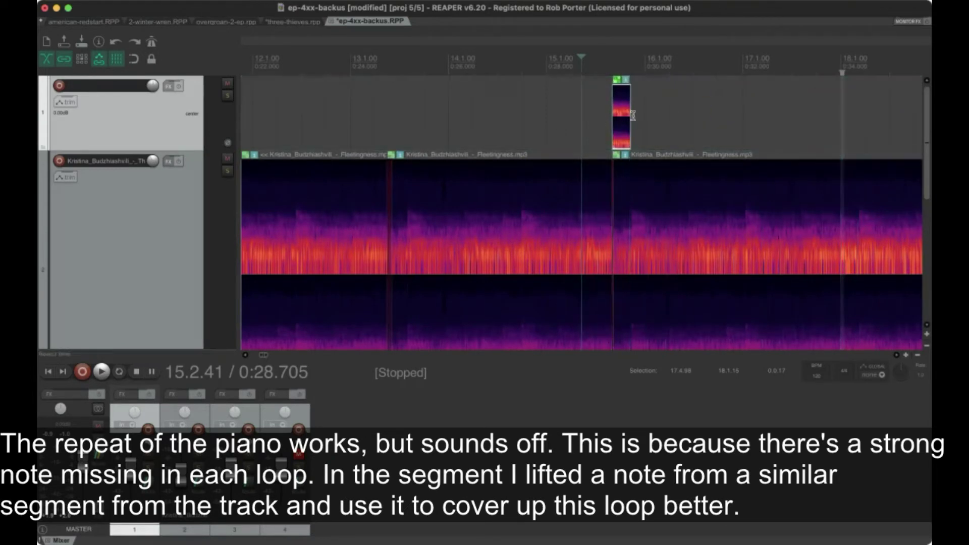
left_click(588, 64)
key("space")
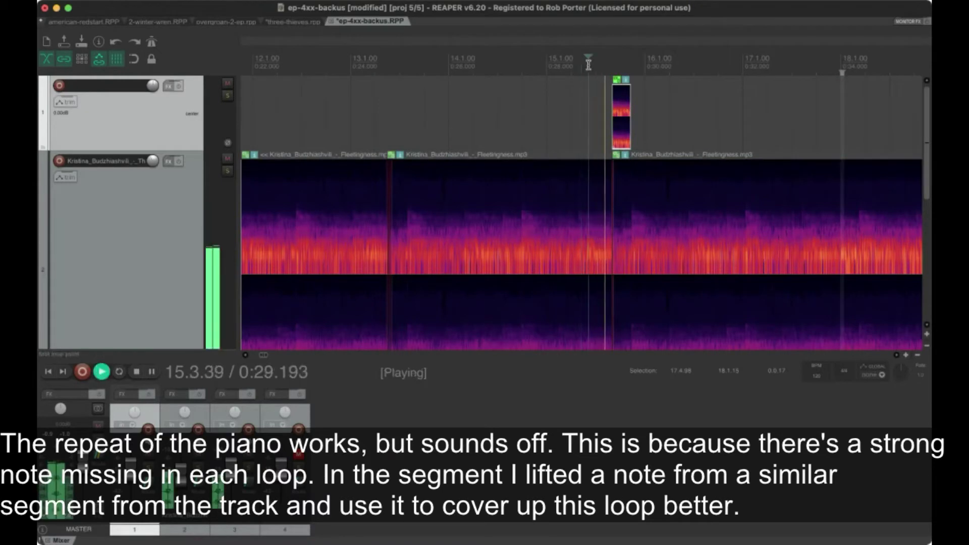
key("space")
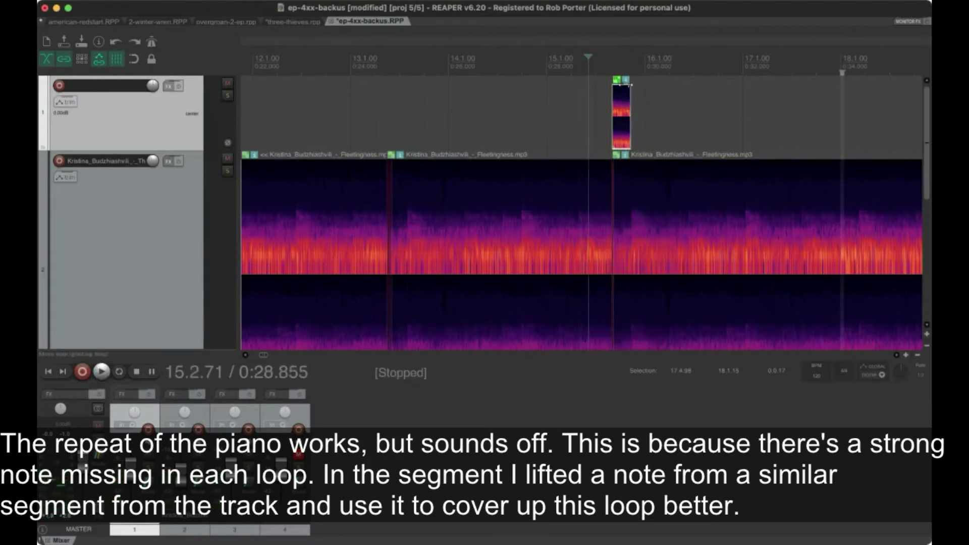
- Fade out the end of the copied note slice and play it over the loop join from about 15.3.33
left_click(603, 53)
key("space")
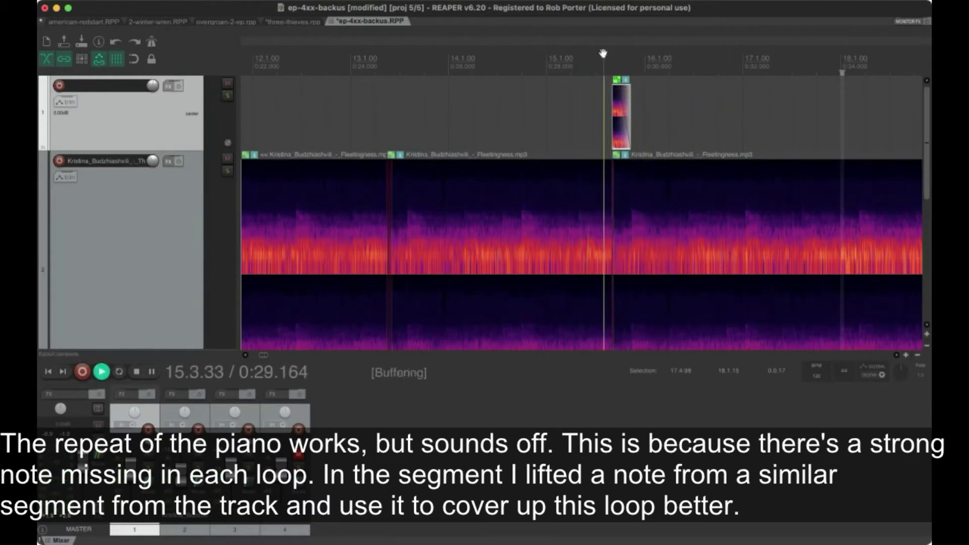
key("space")
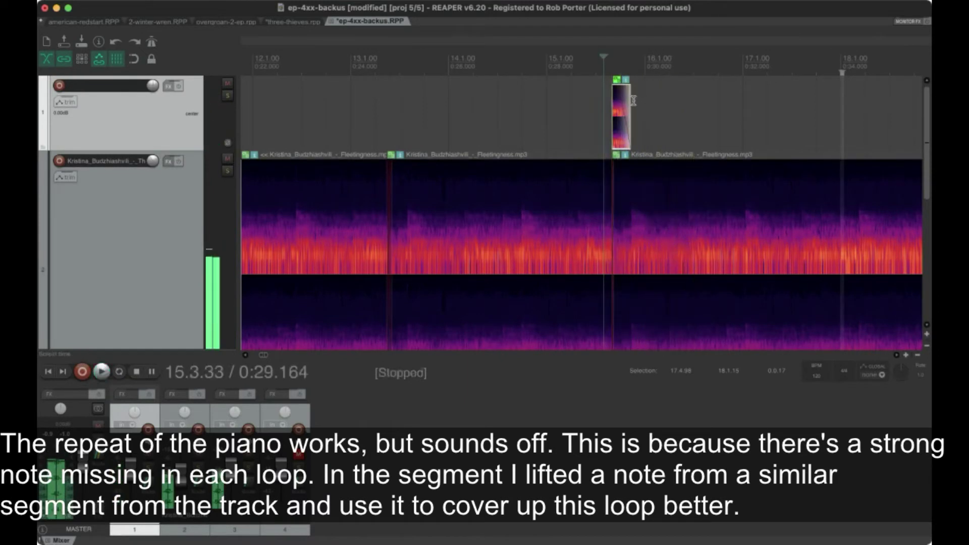
left_click_drag(611, 89, 611, 107)
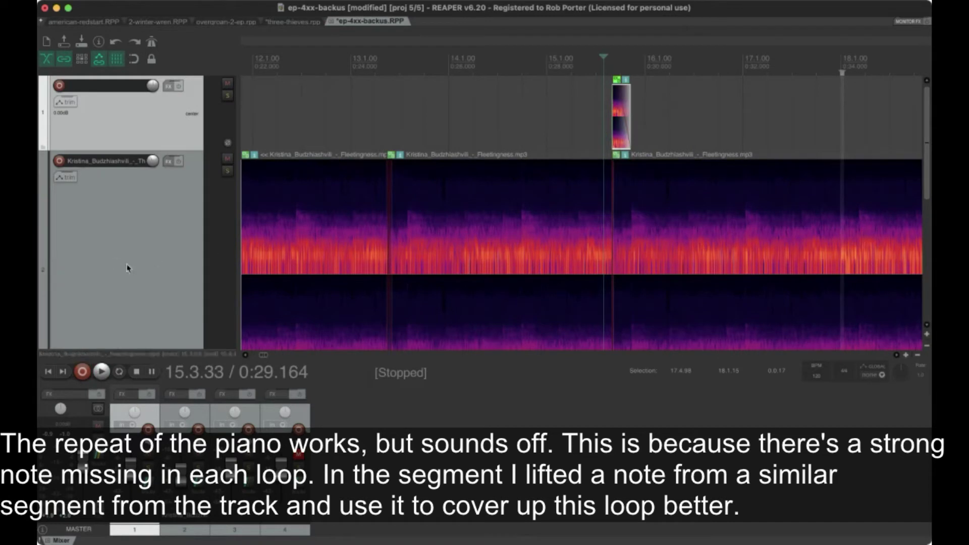
- Insert a new track below the Fleetingness track and nest it as its child
left_click(141, 249)
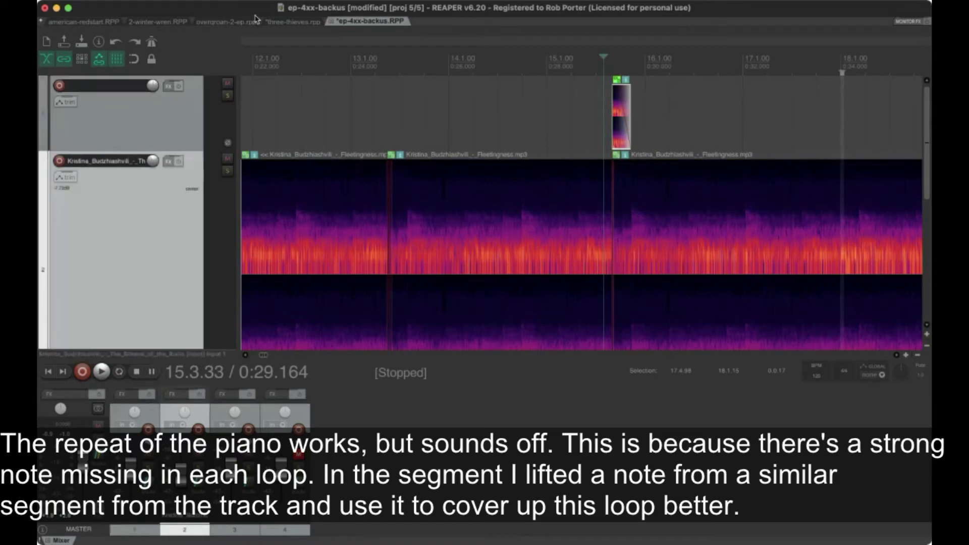
key("super+t")
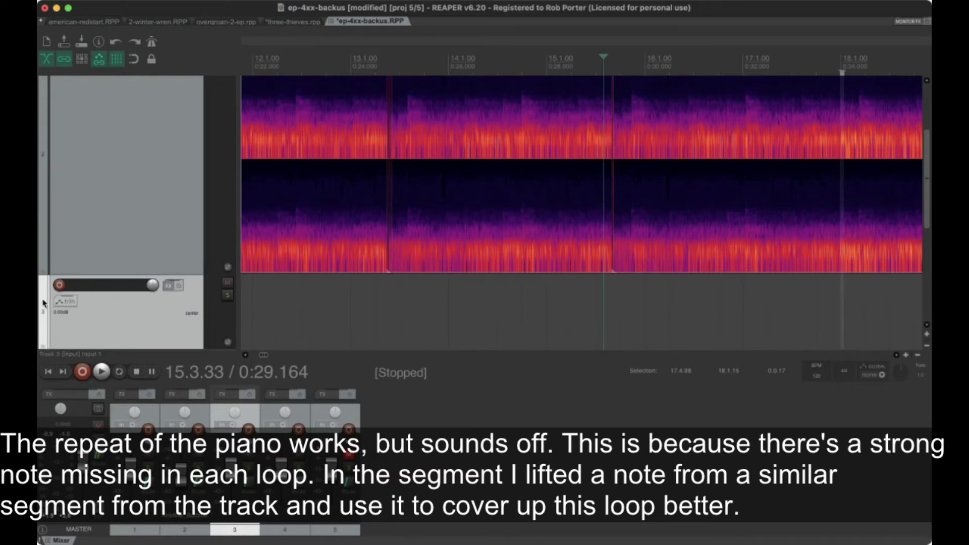
left_click_drag(131, 191, 131, 192)
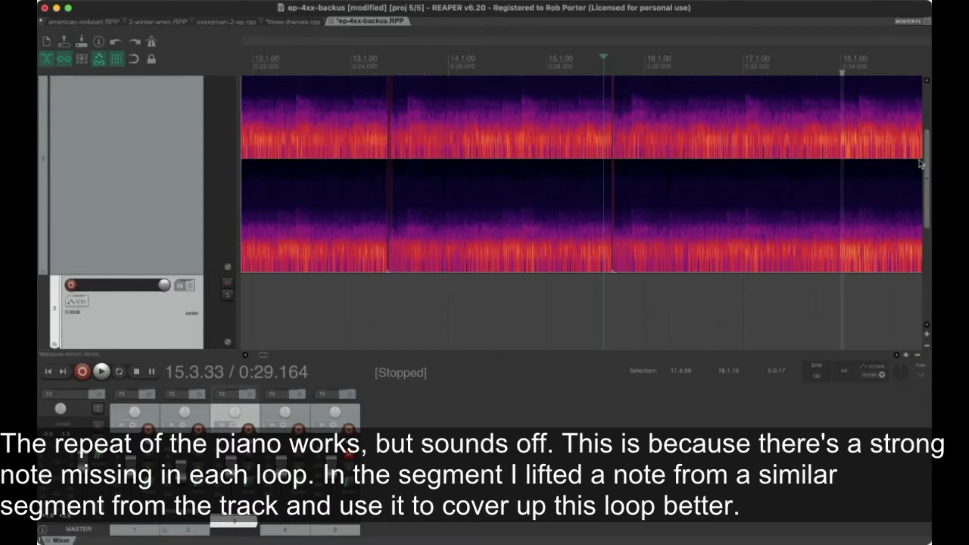
- Move the copied note slice from the first track down to the new child track, keeping it at the loop join
scroll(909, 166, "up", 3)
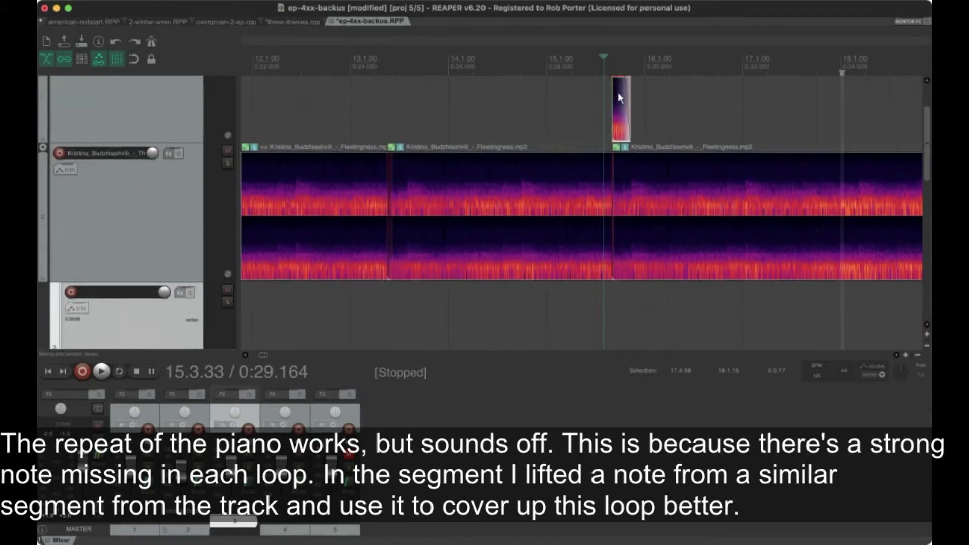
left_click_drag(618, 92, 613, 303)
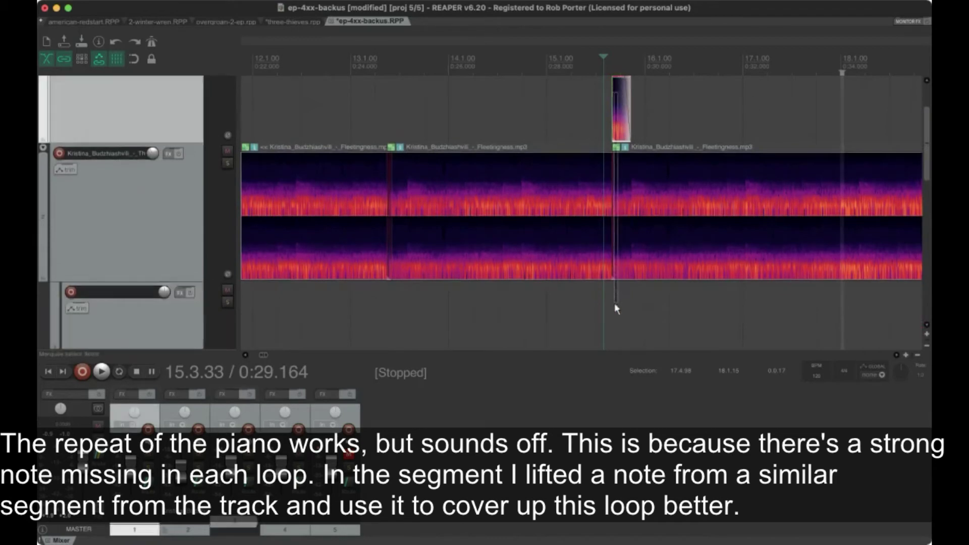
left_click(621, 88)
left_click_drag(927, 132, 928, 96)
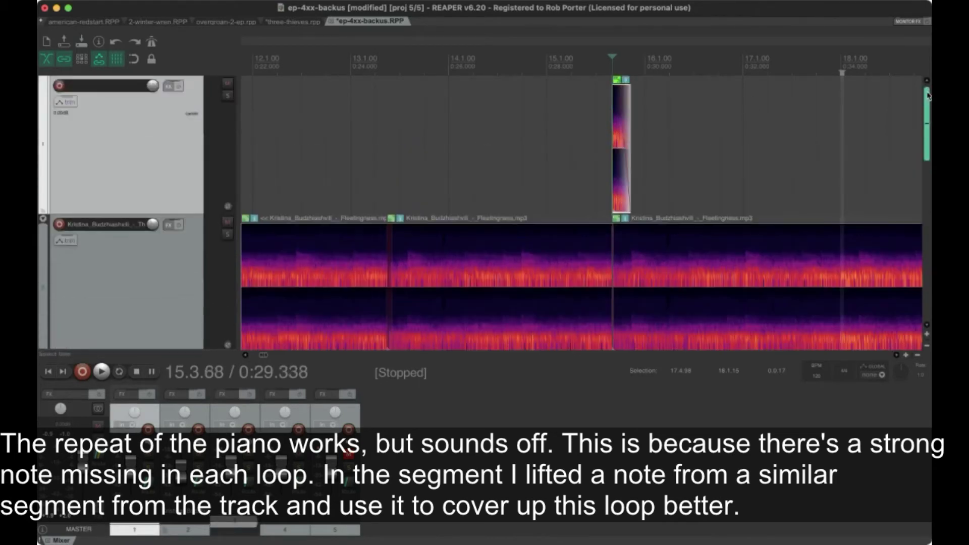
scroll(854, 175, "down", 3)
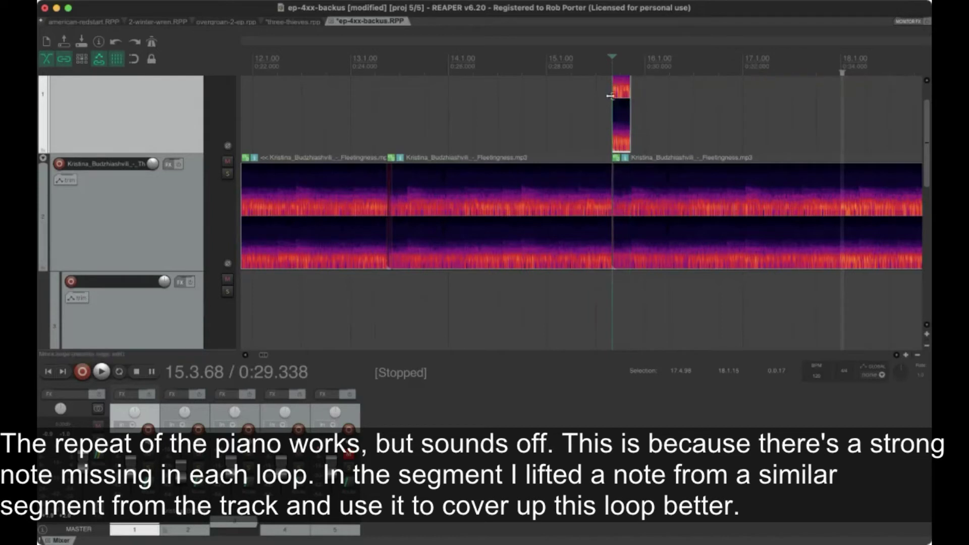
left_click_drag(620, 86, 621, 310)
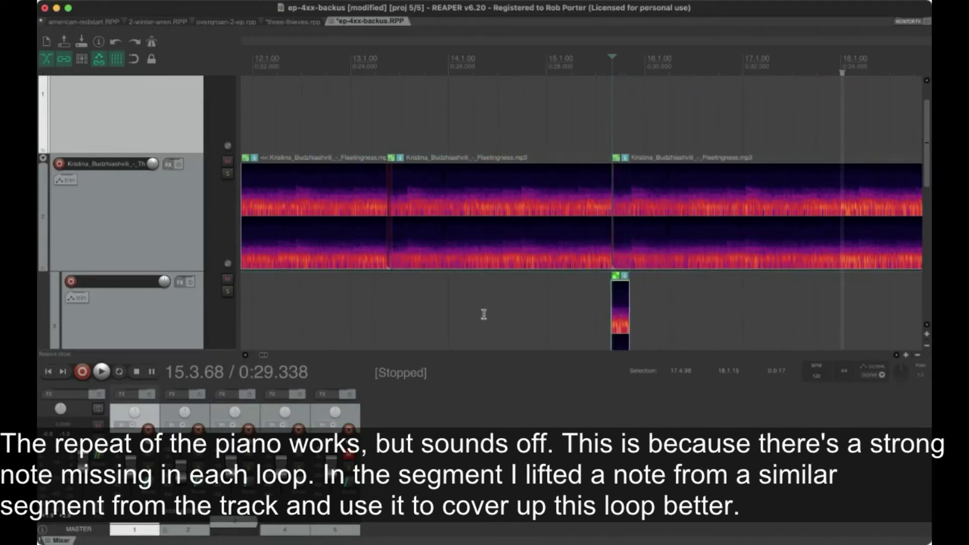
- Show the child track's volume envelope and lower its level at the start of the note slice
left_click(171, 329)
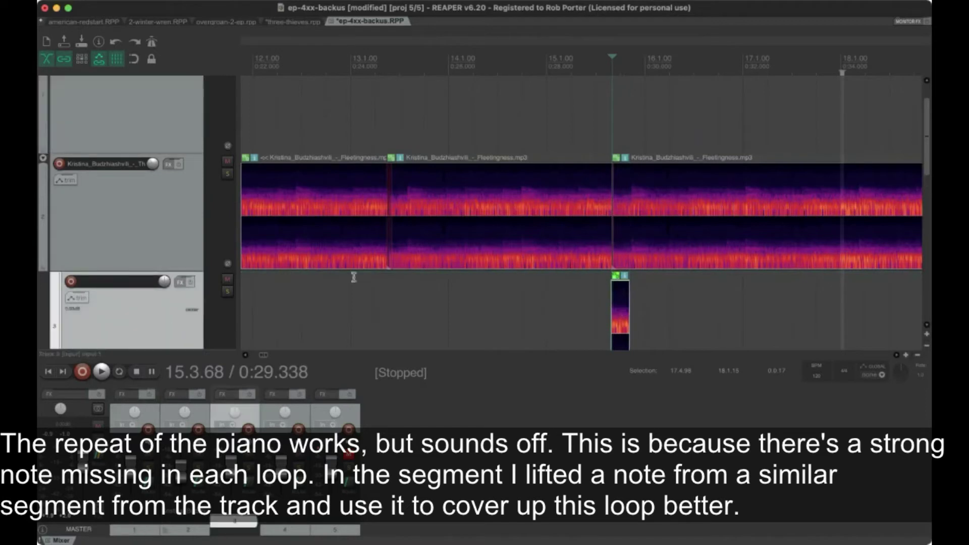
left_click(918, 161)
left_click_drag(926, 161, 927, 198)
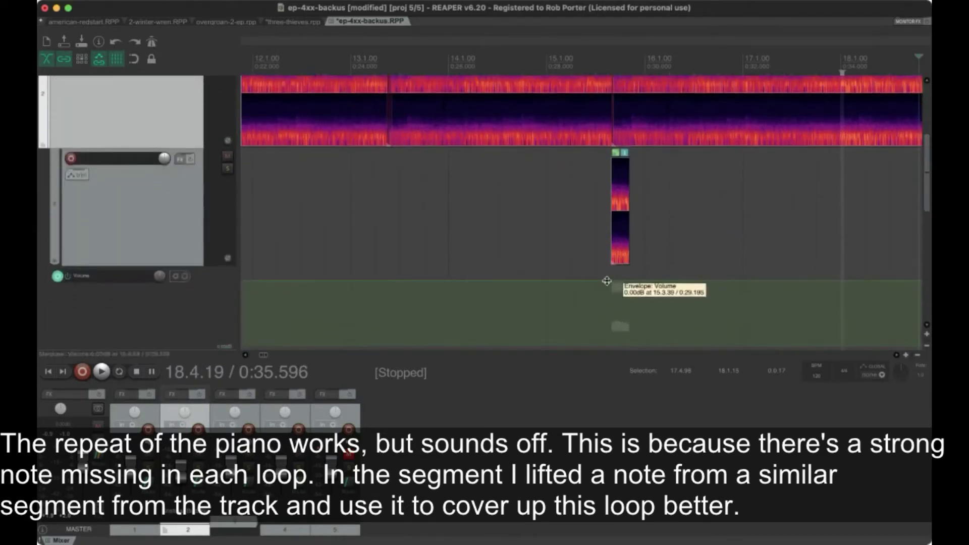
left_click_drag(608, 277, 607, 306)
- Play the loop join repeatedly from around bar 15 to check how the copied note blends with the piano
left_click(594, 53)
key("space")
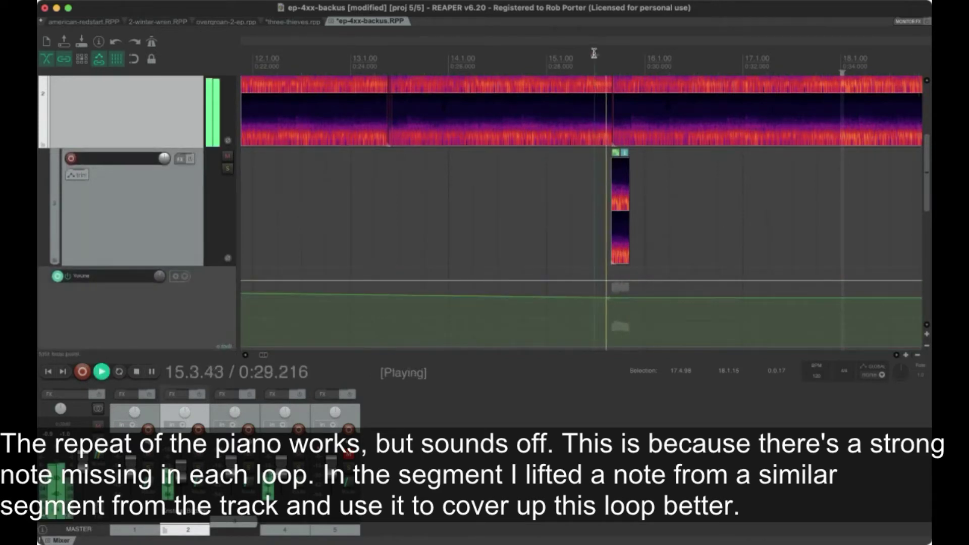
left_click(549, 54)
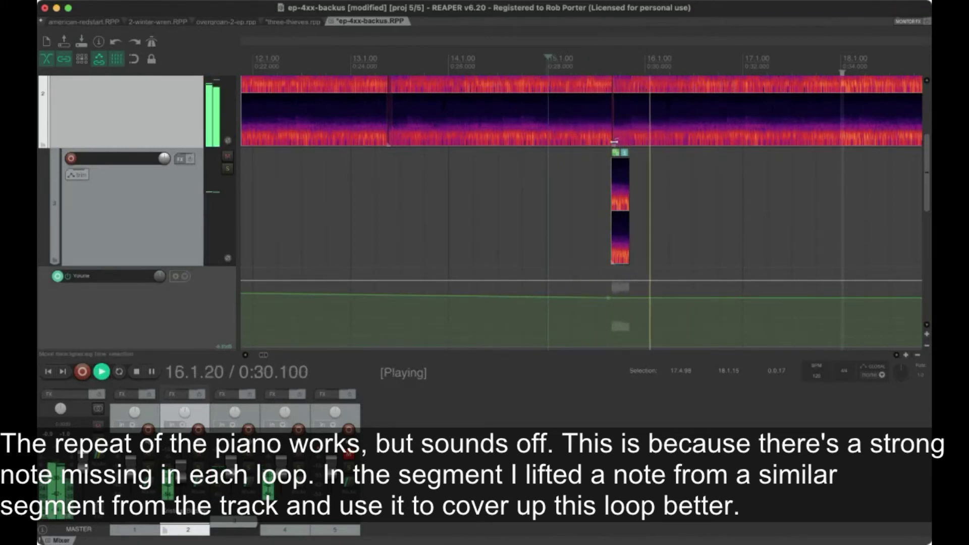
key("space")
left_click(607, 188)
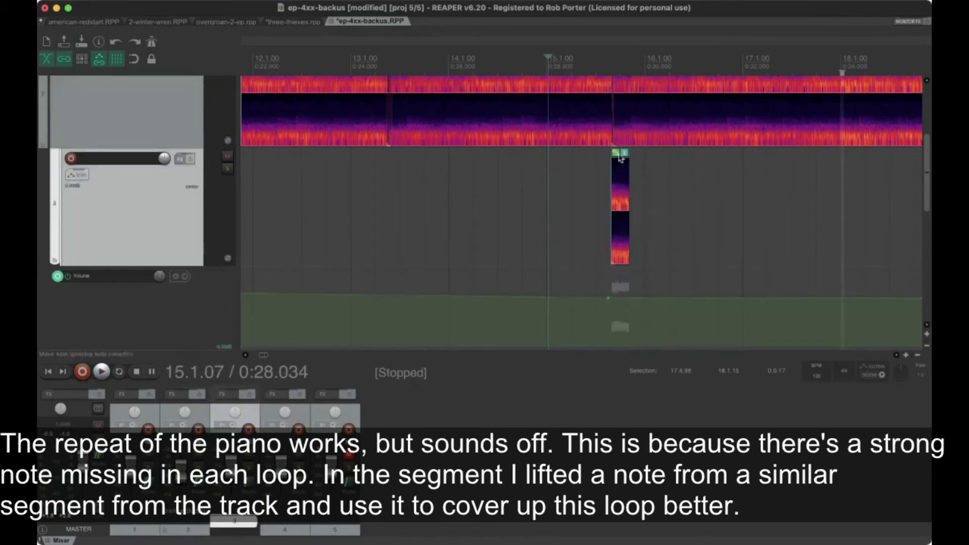
left_click(593, 57)
key("space")
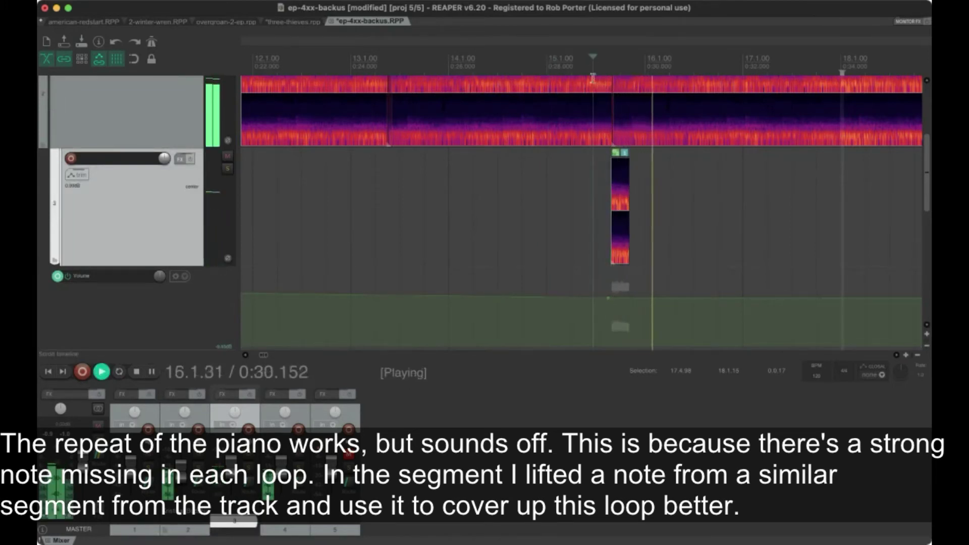
- Raise the child track's volume envelope at the start of the note slice and replay the loop join
key("space")
left_click_drag(608, 297, 608, 290)
left_click(602, 60)
key("space")
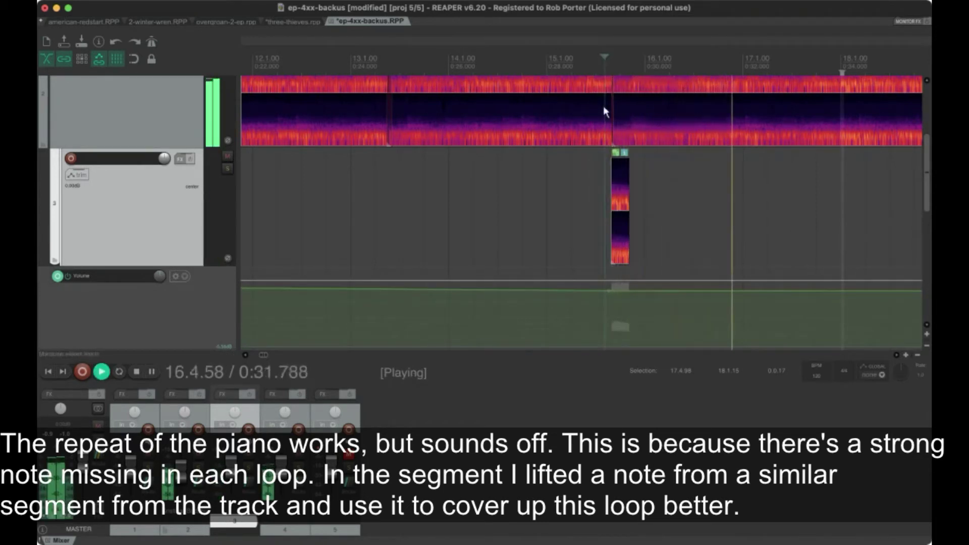
left_click(545, 40)
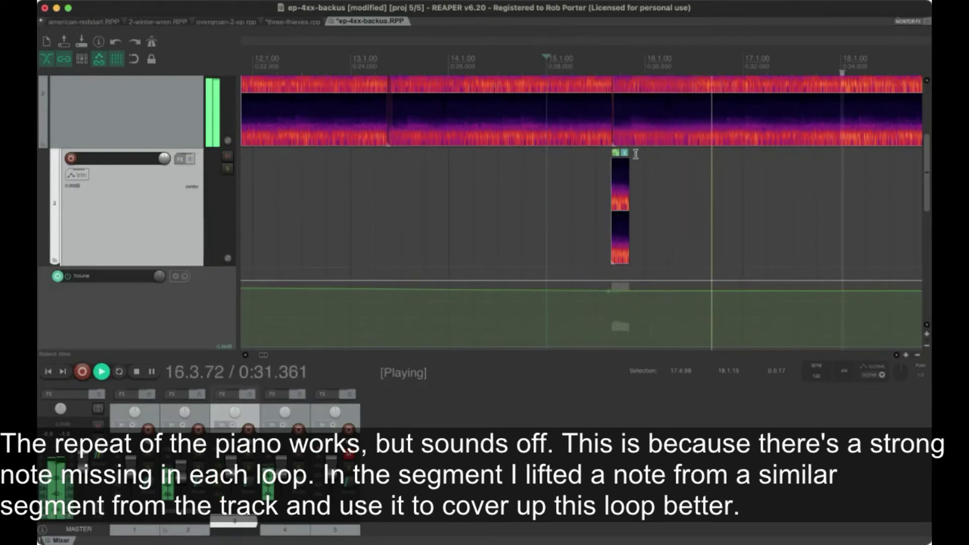
- Compare the loop join near bar 16 with the child track muted and unmuted
key("space")
left_click(227, 156)
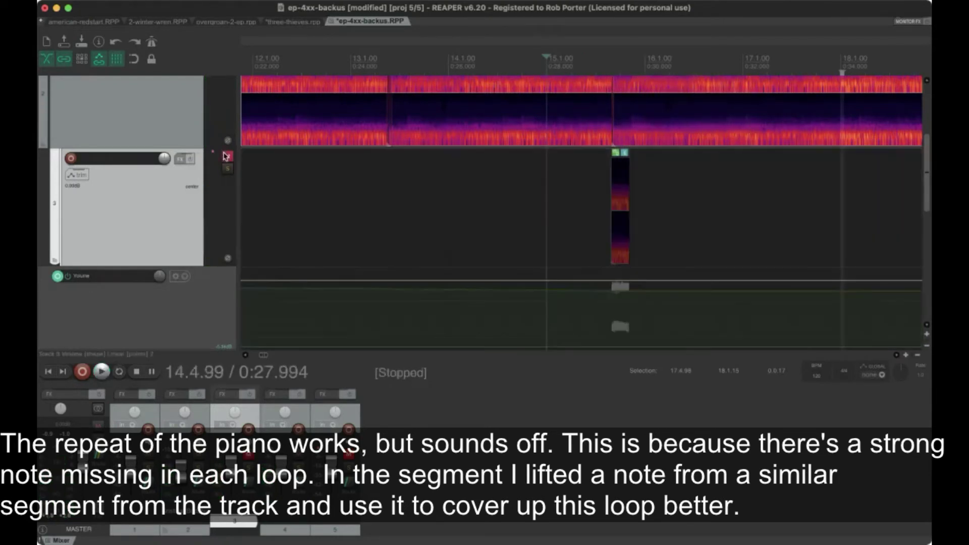
left_click(566, 57)
key("space")
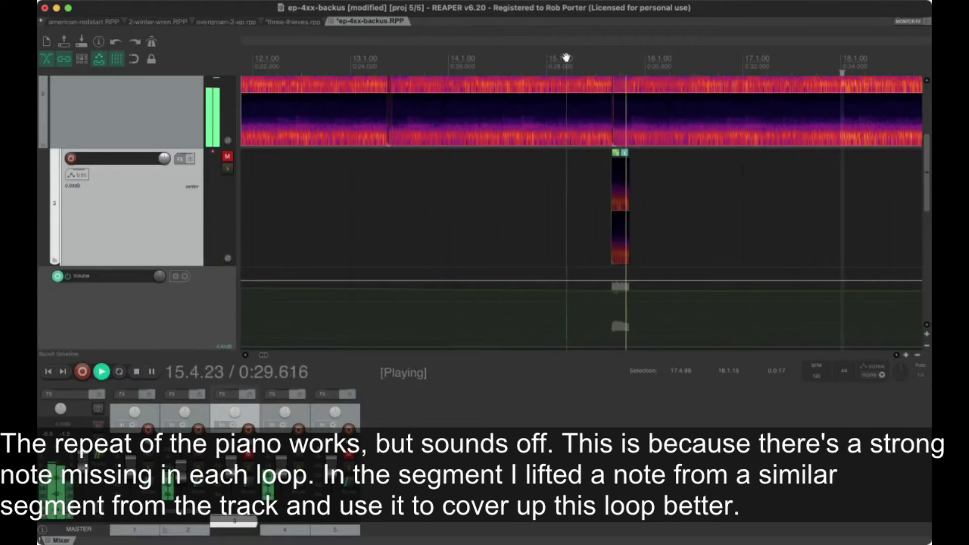
left_click(227, 156)
key("space")
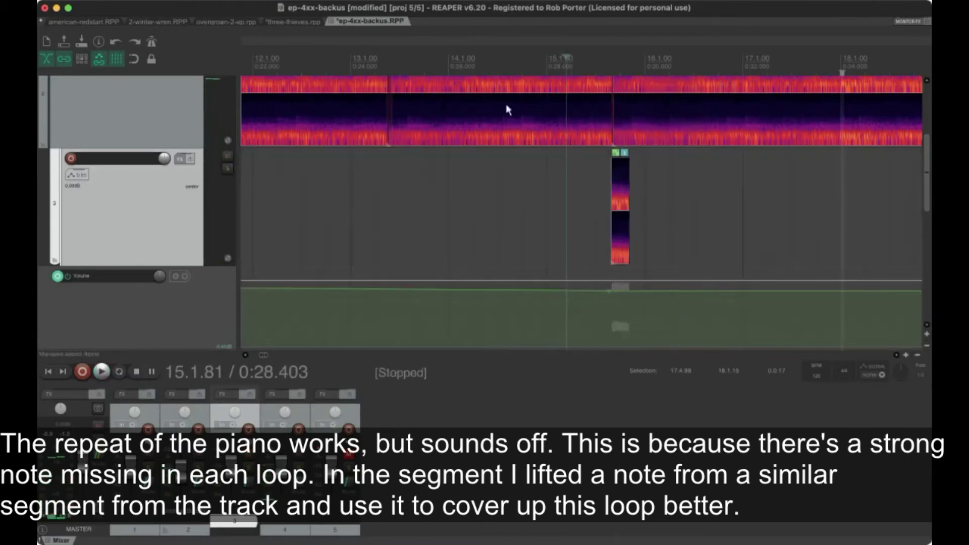
key("space")
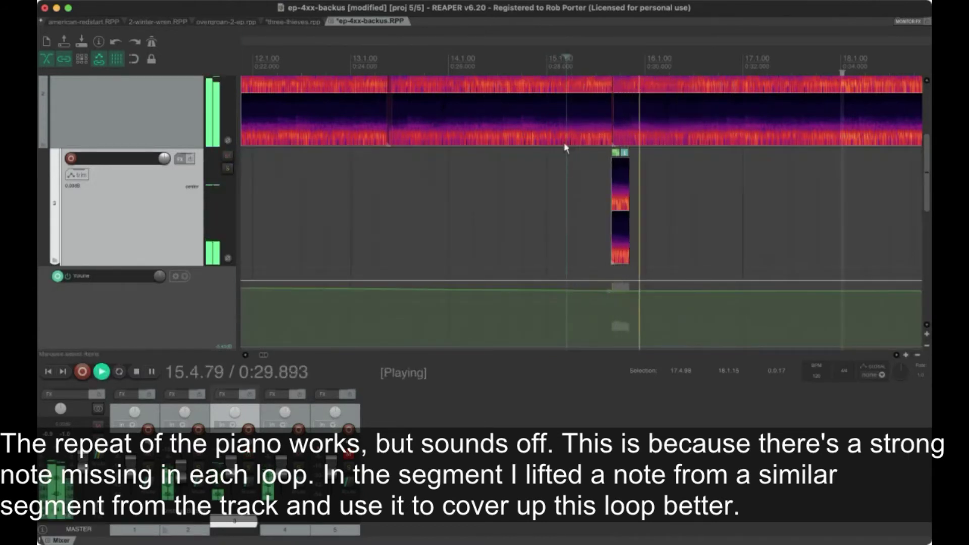
key("space")
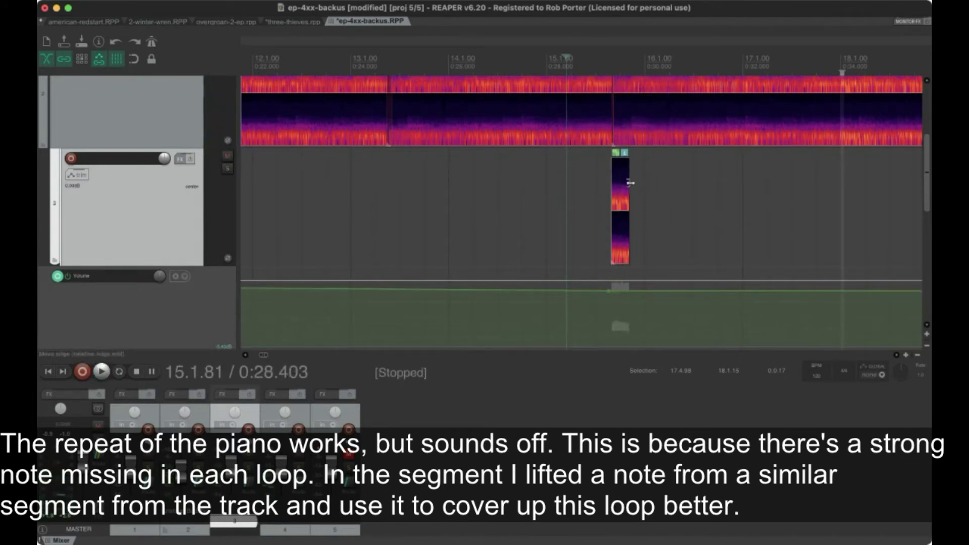
- Lengthen the note slice to about bar 16 with a long fade-out, and check the join with the child track muted and unmuted
left_click_drag(630, 182, 611, 159)
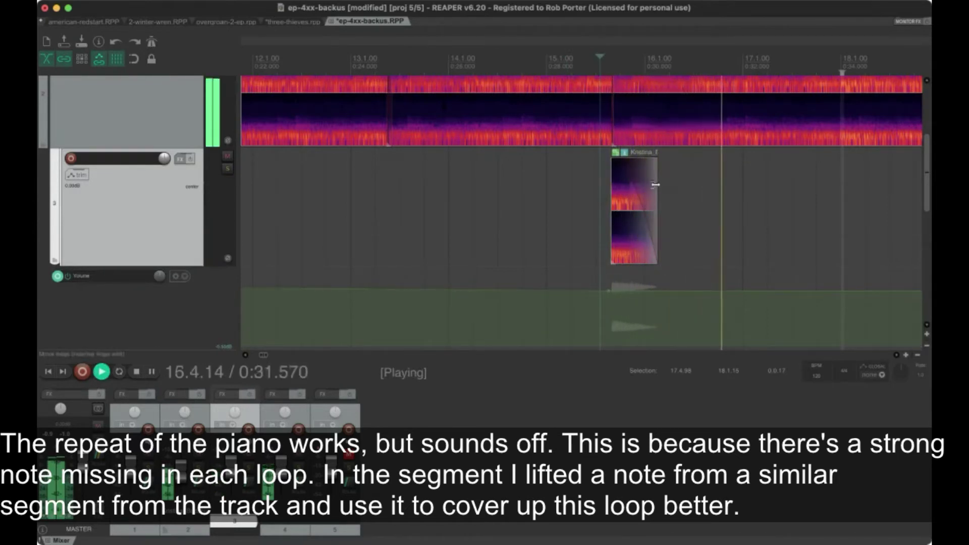
key("space")
left_click(597, 50)
key("space")
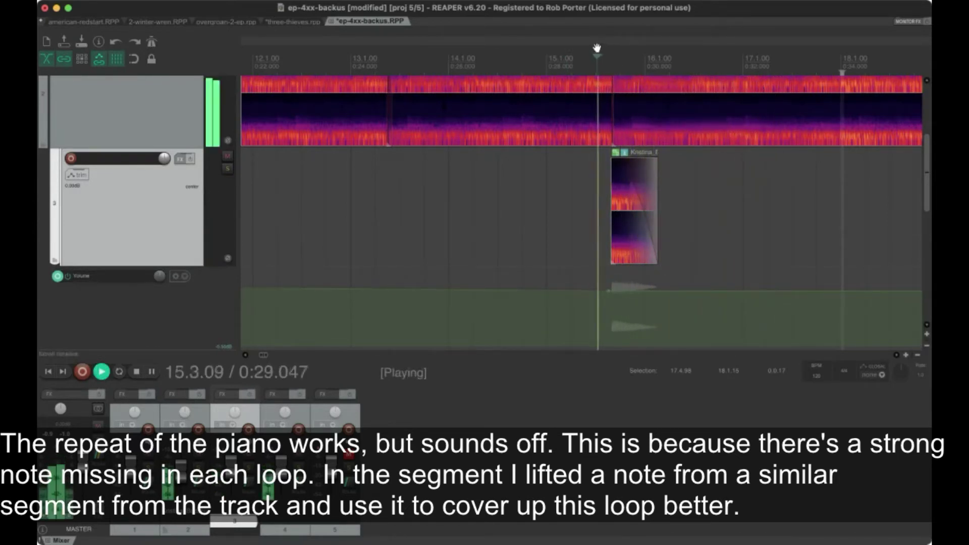
key("space")
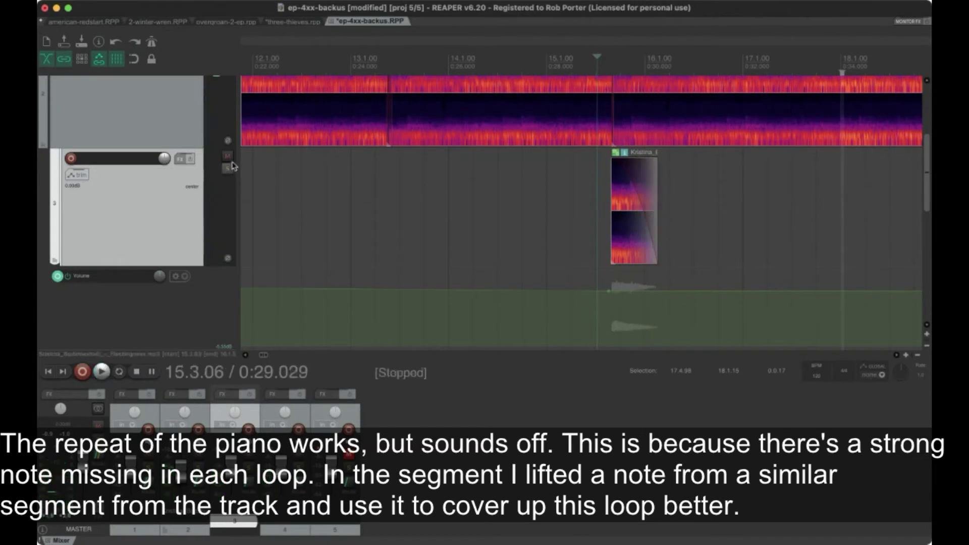
left_click(227, 156)
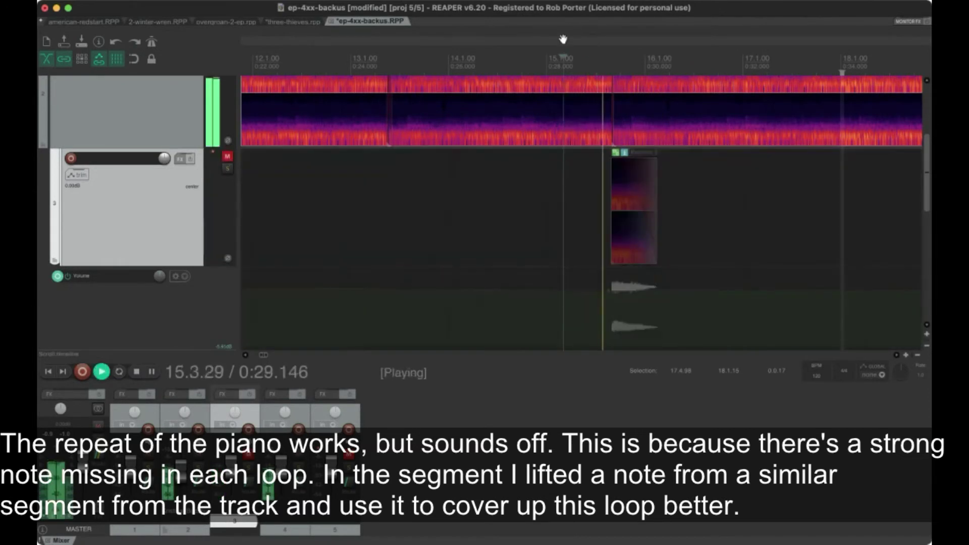
left_click(227, 157)
key("space")
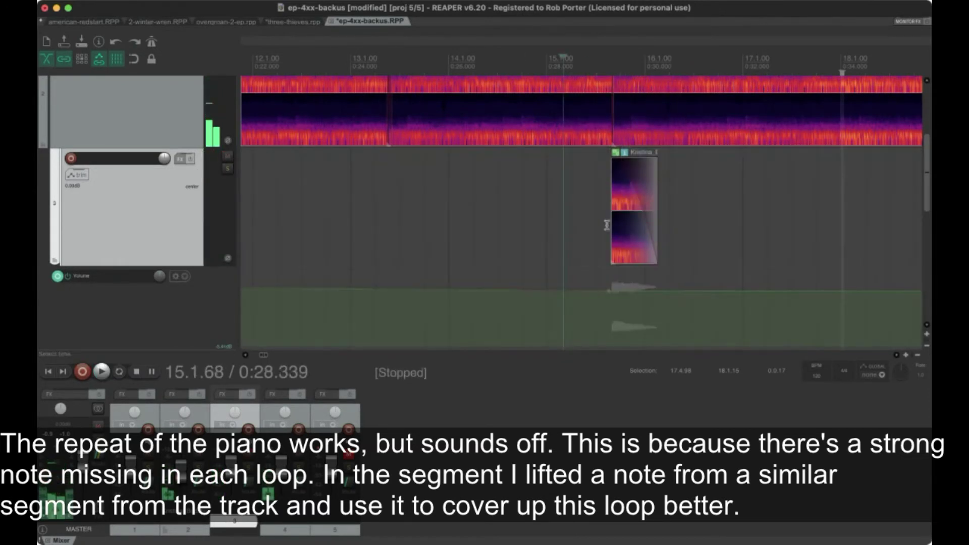
- Paste a copy of the faded note slice onto the child track at the loop join at 13.2.44
left_click(618, 182)
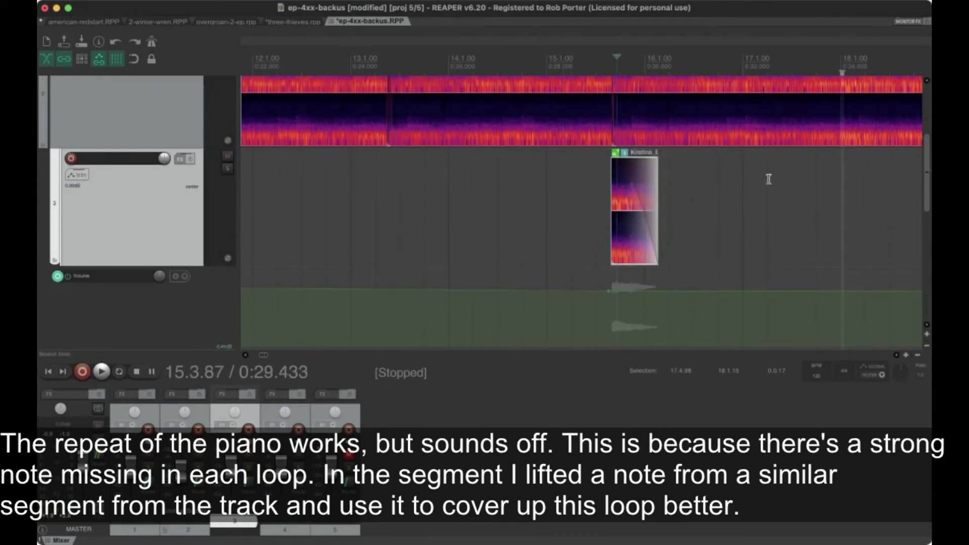
mouse_move(927, 197)
left_mouse_down()
mouse_move(925, 174)
mouse_move(921, 188)
left_mouse_up()
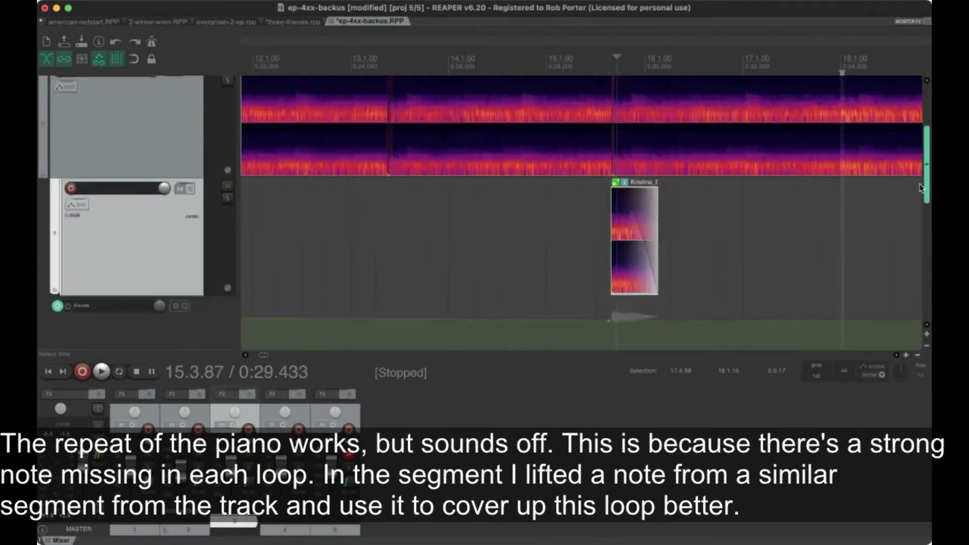
left_click(385, 231)
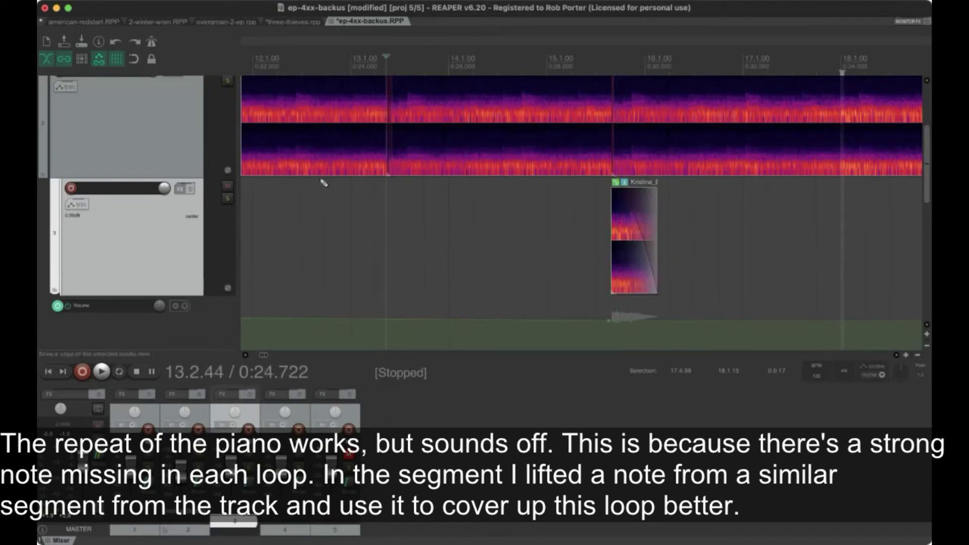
key("super+v")
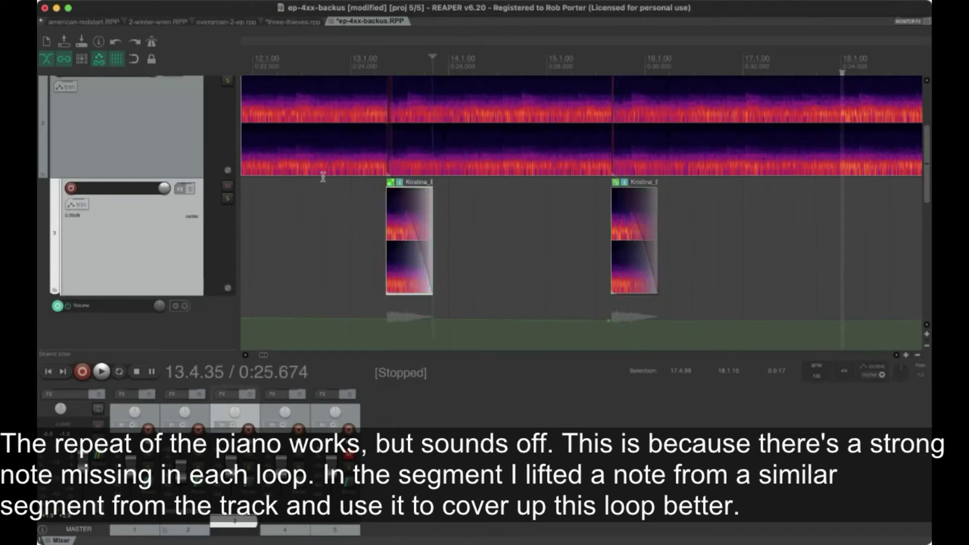
- Play the loop join after bar 13 several times to check the timing of the pasted note
left_click(361, 60)
key("space")
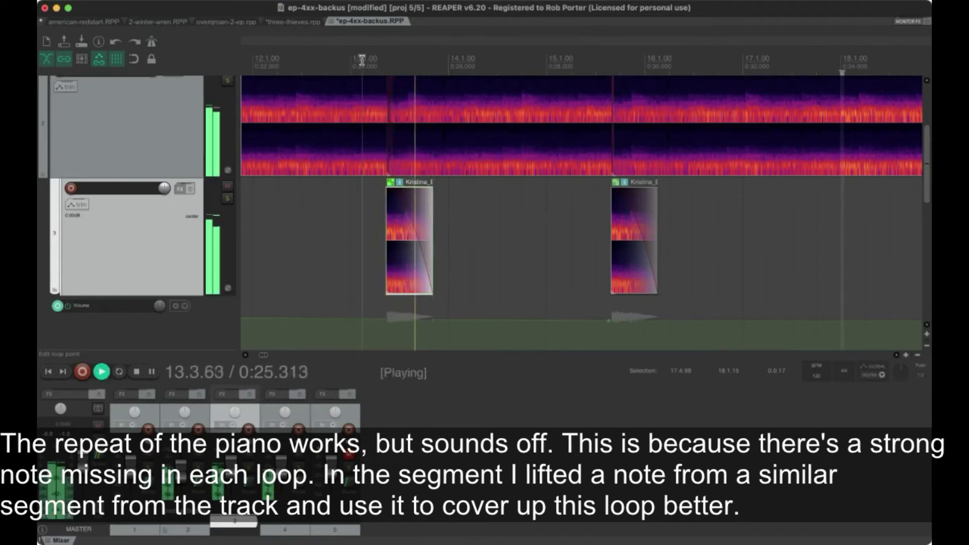
left_click(310, 52)
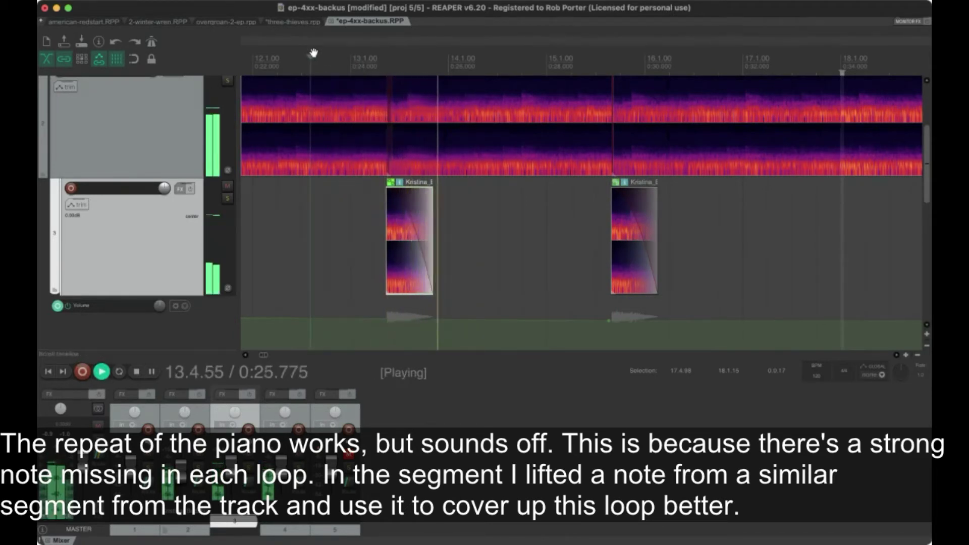
left_click(325, 46)
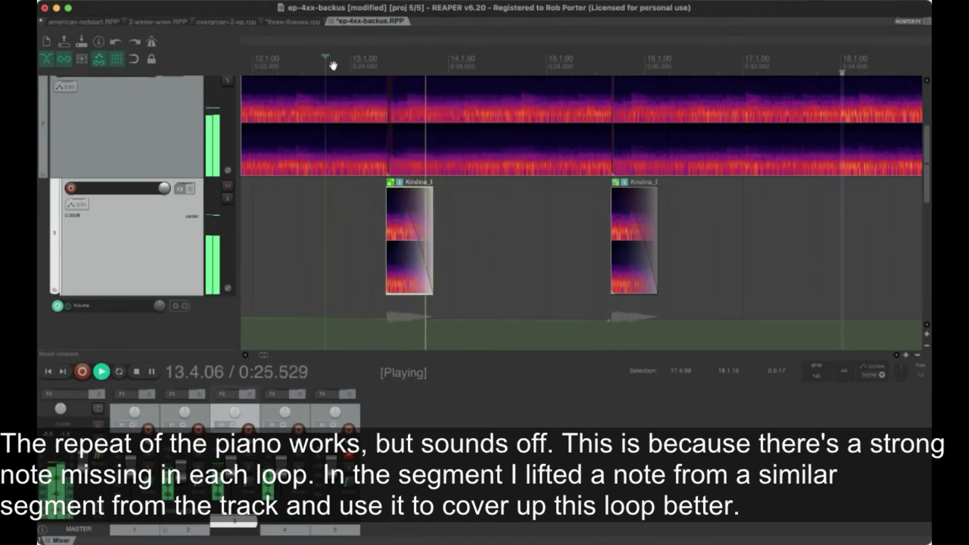
key("space")
- Nudge the pasted note slice after bar 13 slightly later and play through both covered loop joins
left_click(397, 209)
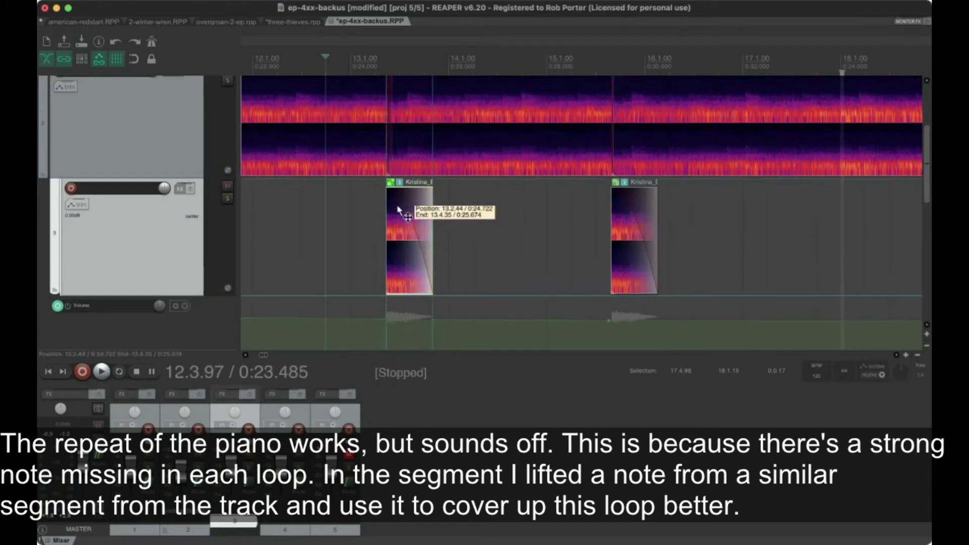
left_click_drag(398, 207, 402, 212)
key("space")
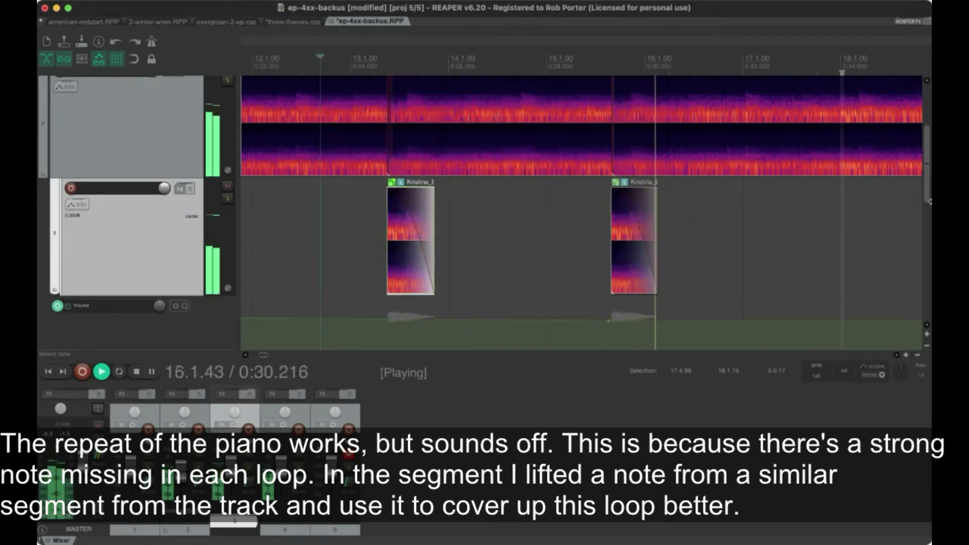
left_click(564, 43)
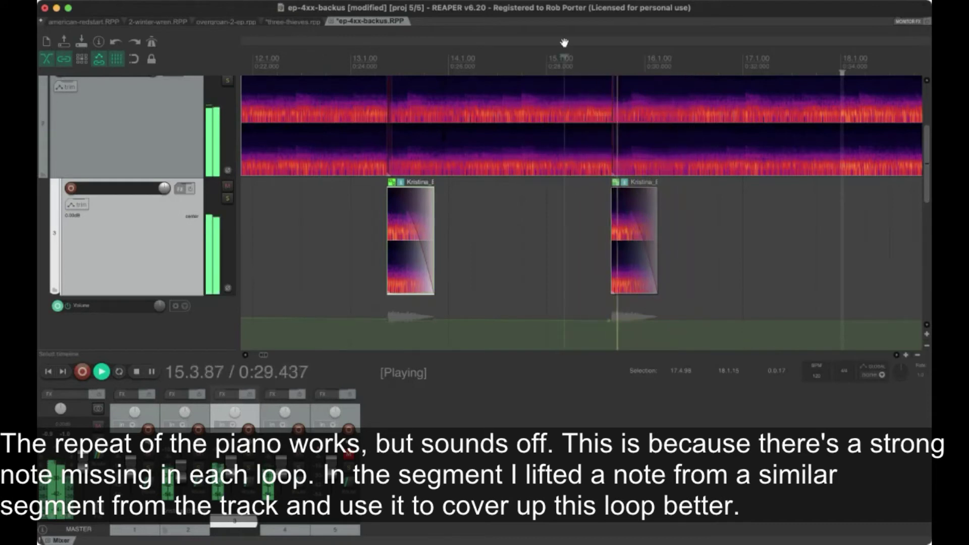
left_click(282, 52)
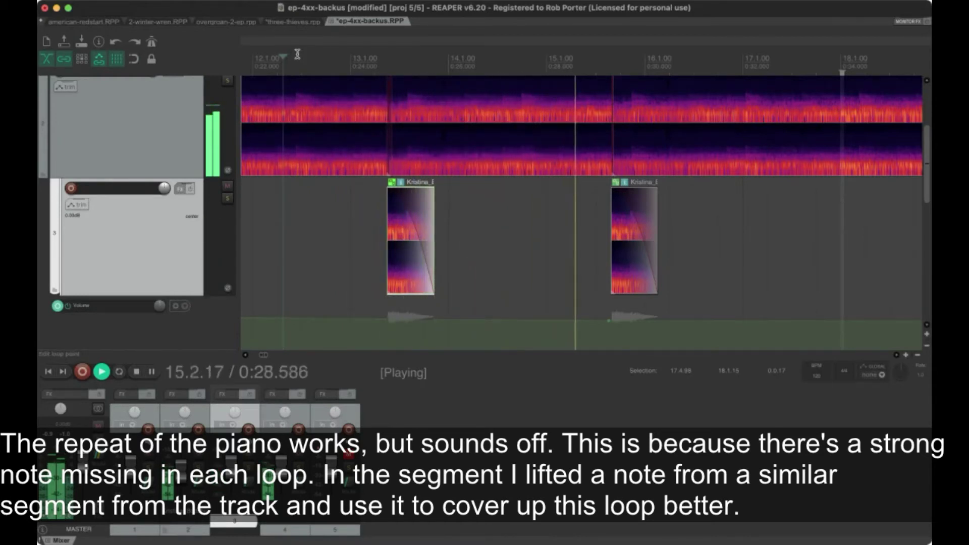
scroll(488, 144, "down", 1)
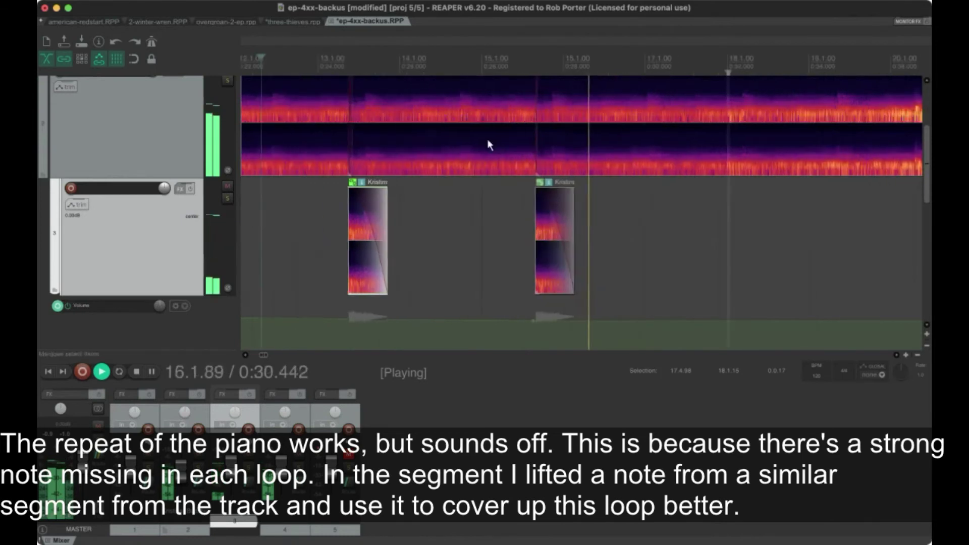
scroll(488, 145, "down", 3)
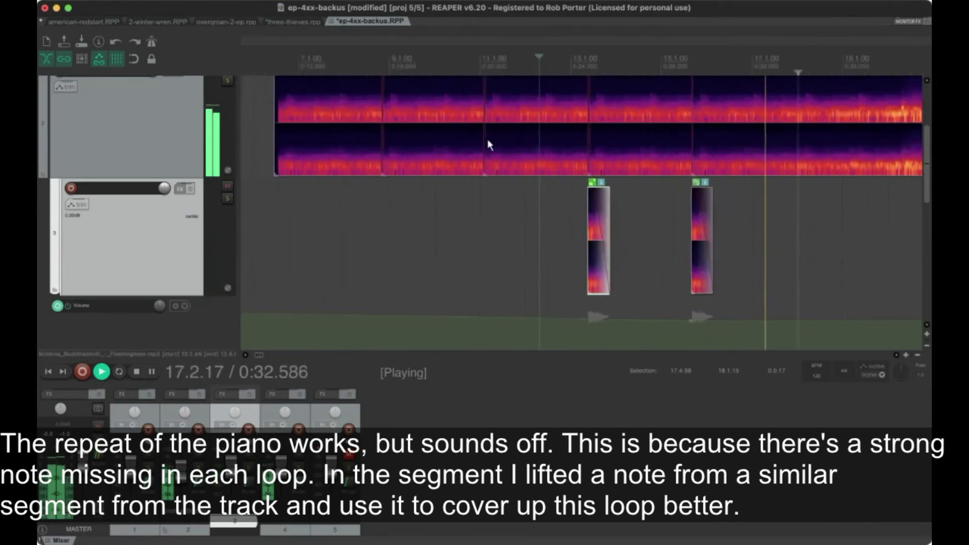
key("space")
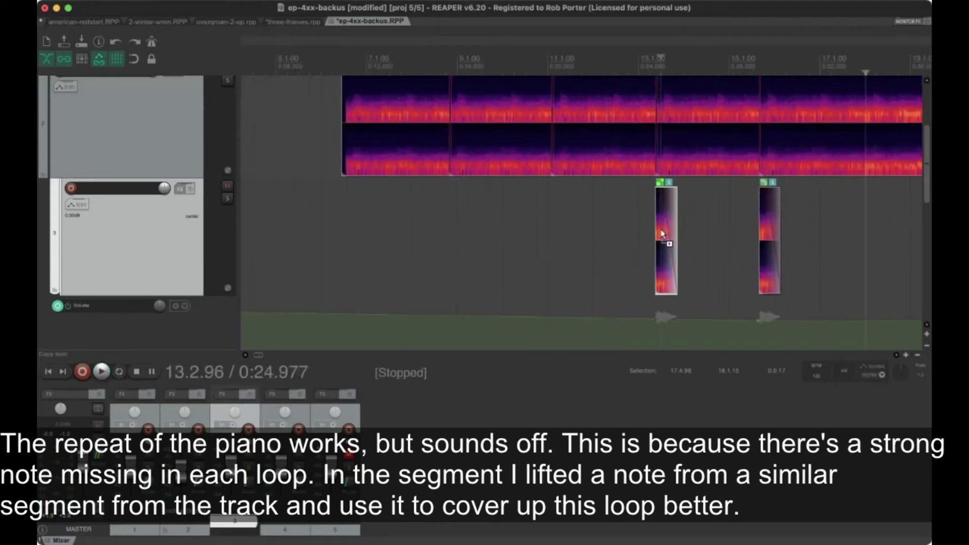
left_click_drag(663, 233, 667, 234)
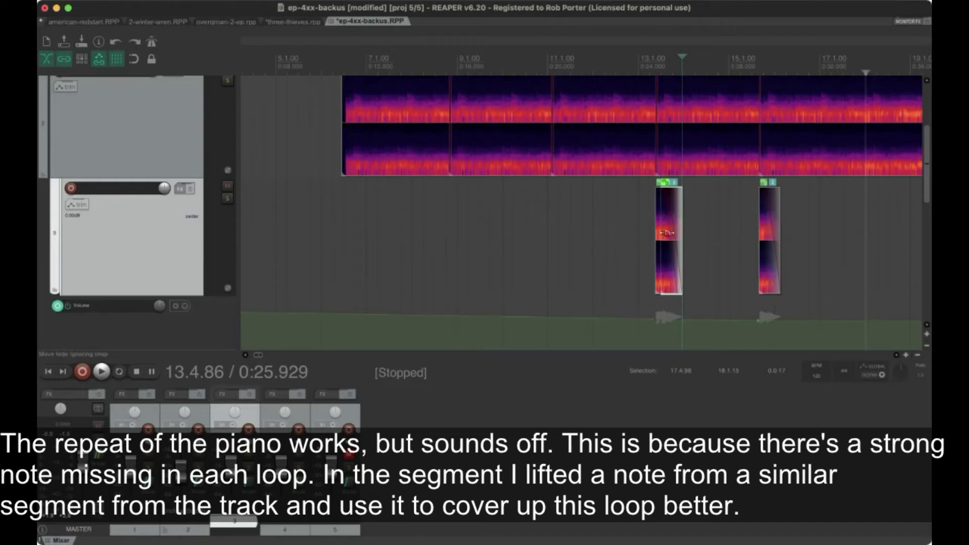
left_click_drag(667, 233, 666, 233)
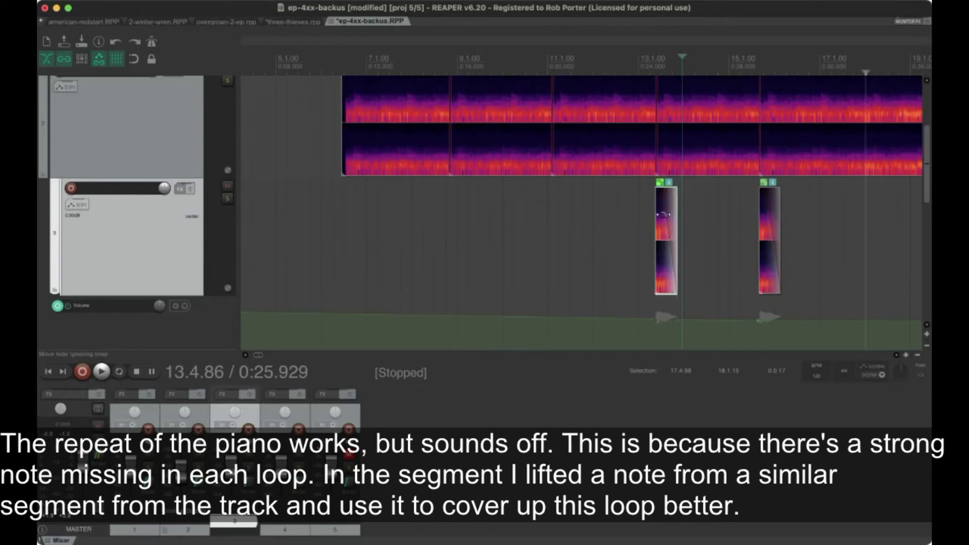
left_click_drag(662, 234, 549, 237)
key("super+z")
- Copy the note slice after bar 13 to the loop join near bar 11 and play that join
left_click_drag(662, 229, 537, 232)
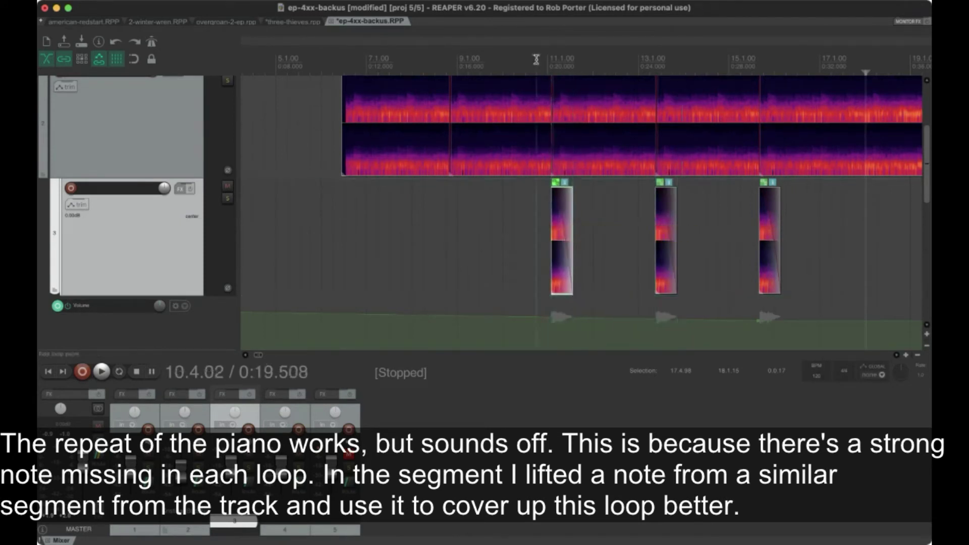
key("space")
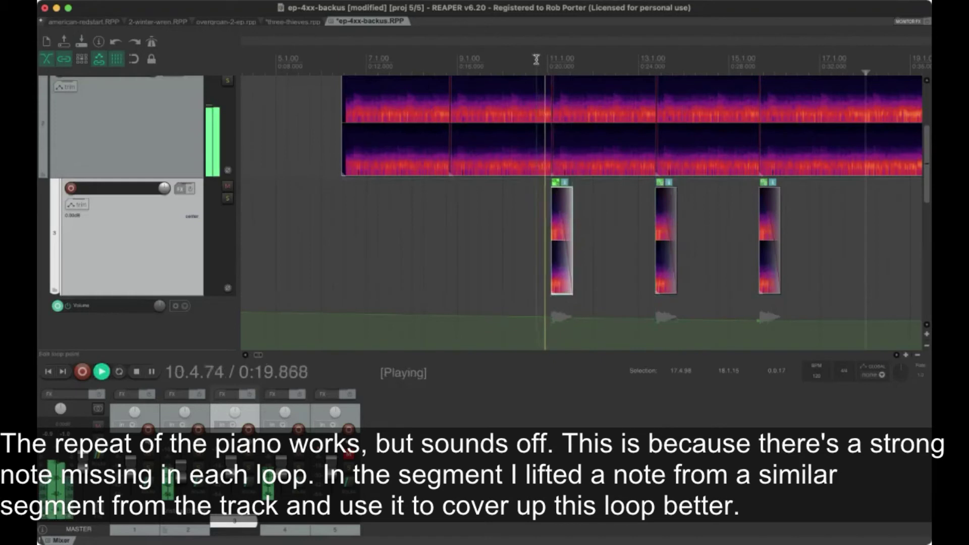
left_click(497, 55)
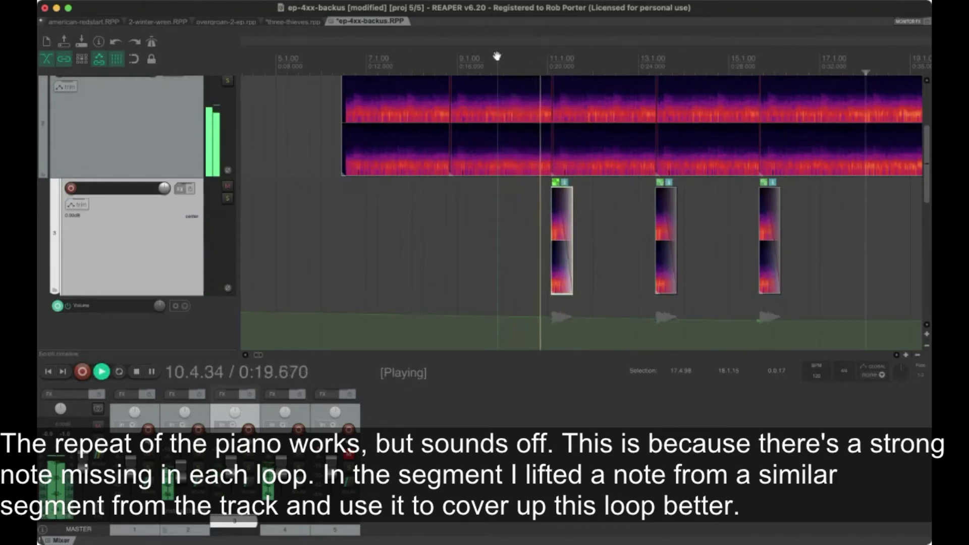
key("space")
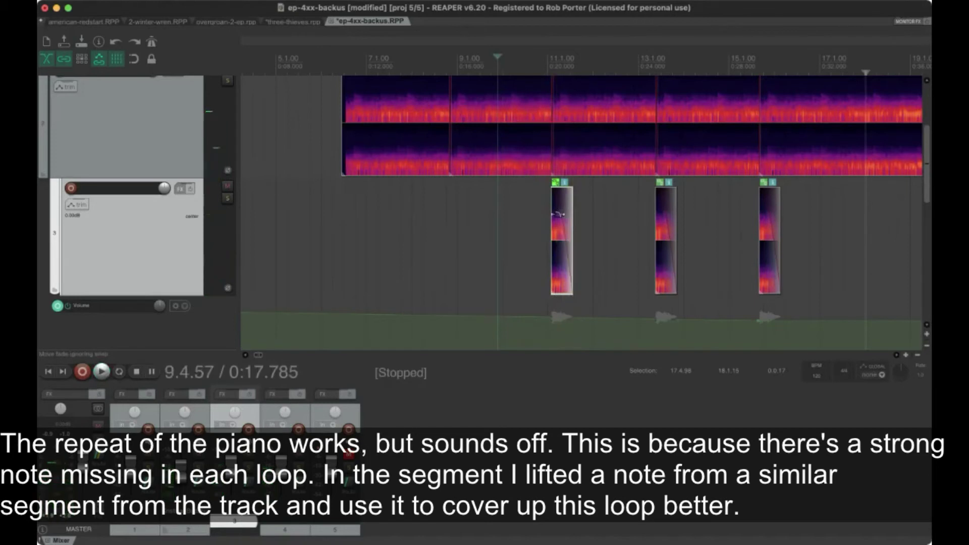
- Shift the note slice near bar 11 slightly later and replay its loop join from around bar 10
left_click_drag(558, 218, 564, 222)
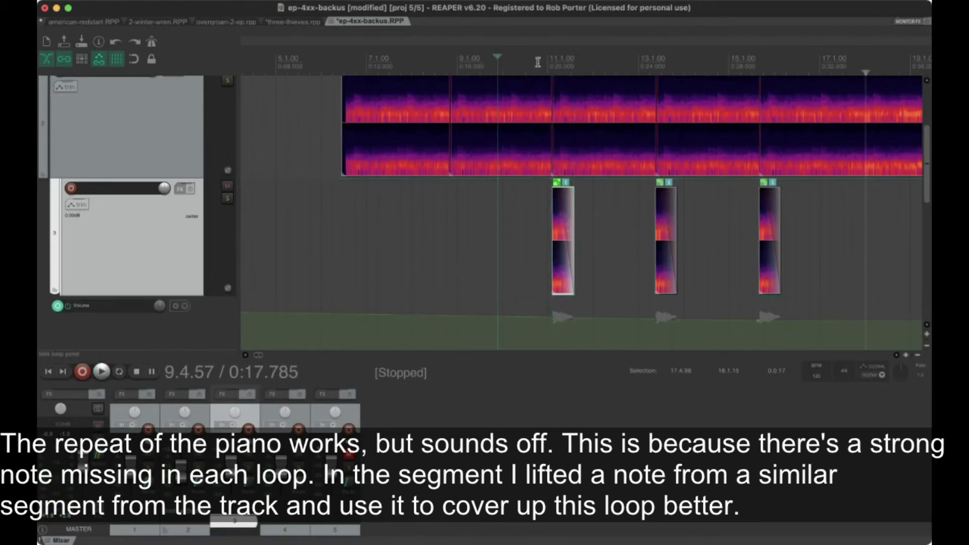
left_click(538, 62)
key("space")
left_click(506, 59)
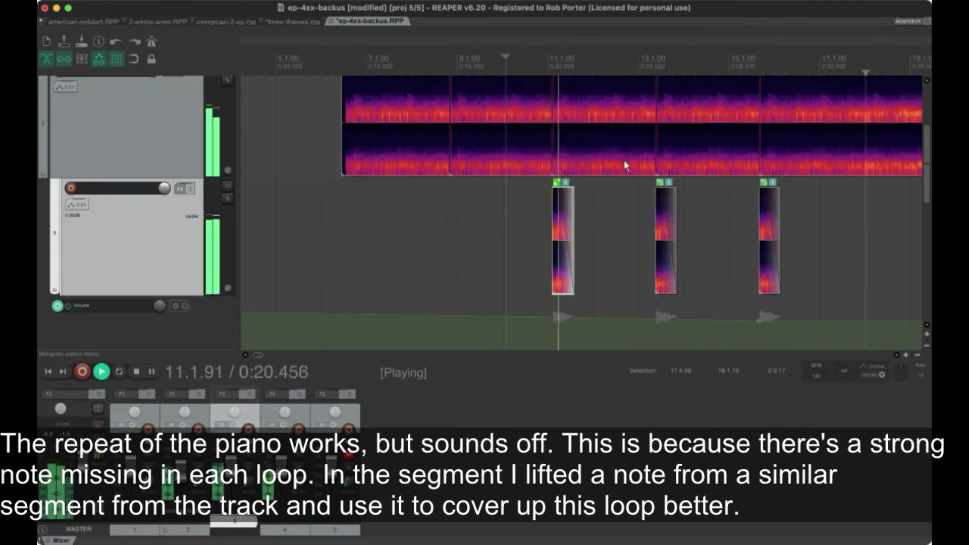
scroll(624, 159, "up", 2)
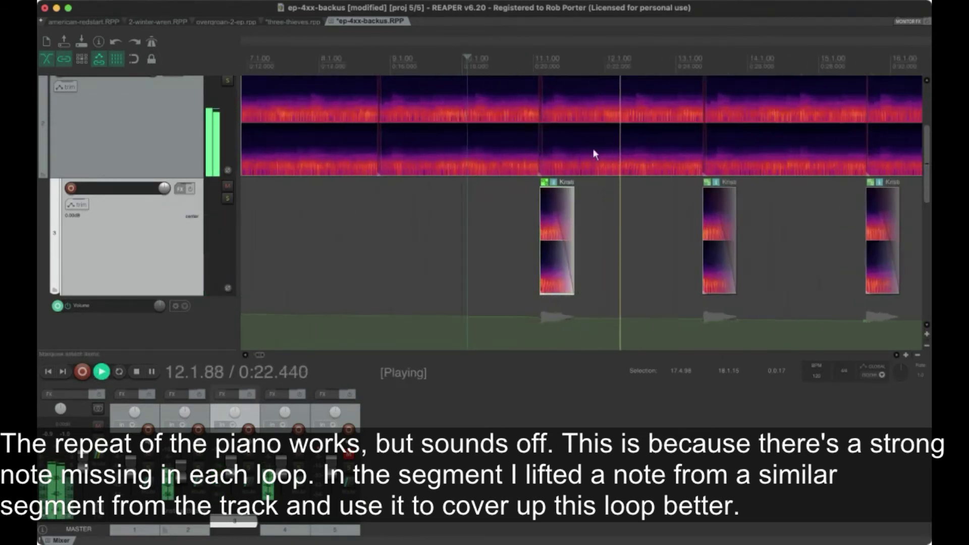
- Fine-tune the note slice near bar 11, nudging it slightly earlier and back slightly later, replaying its loop join
left_click_drag(549, 210, 543, 208)
left_click(487, 59)
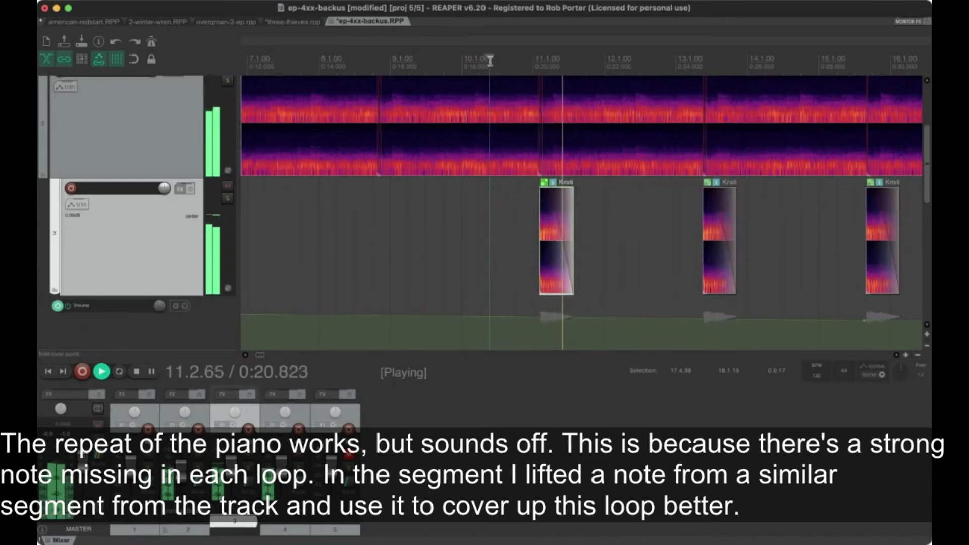
left_click(435, 56)
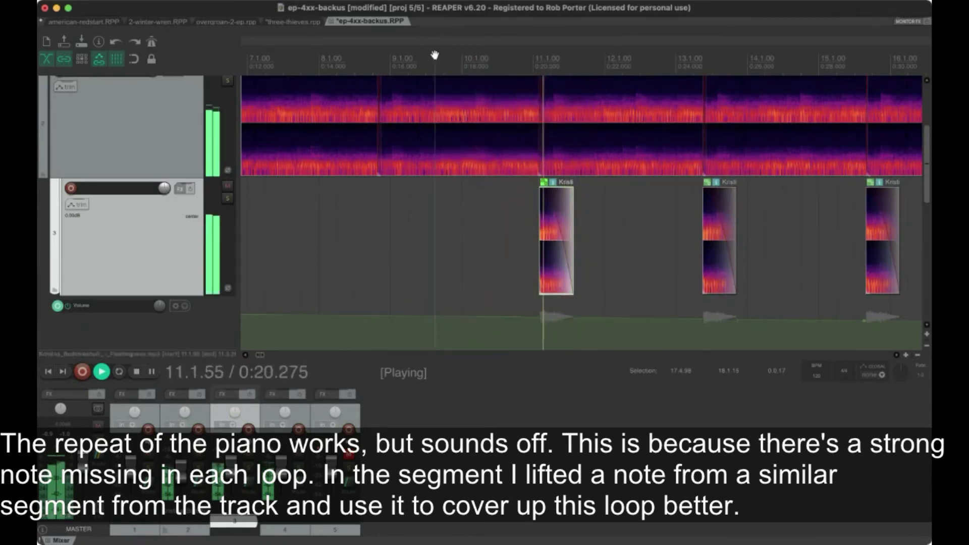
left_click_drag(546, 212, 550, 212)
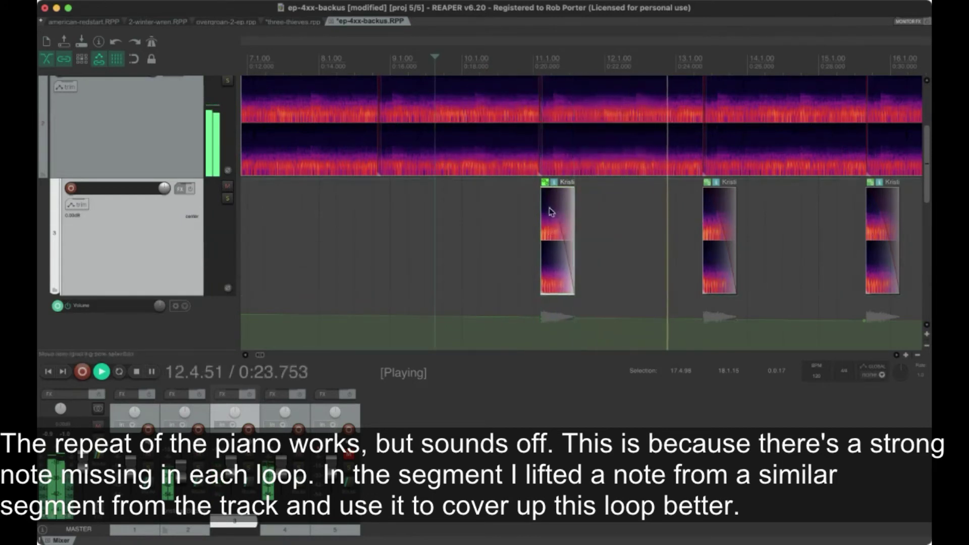
left_click(472, 53)
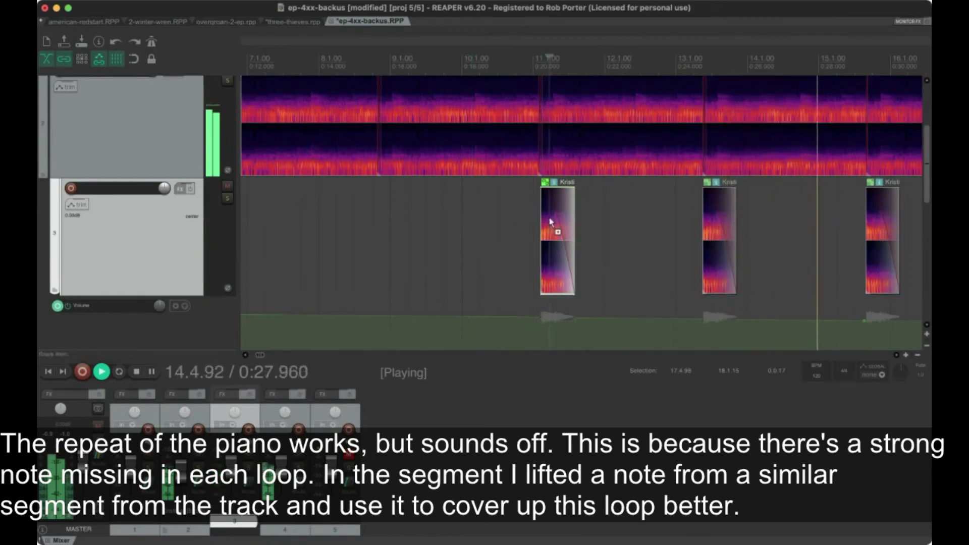
- Copy the note slice near bar 11 to the loop join just before bar 9 and play that join
left_click_drag(553, 223, 375, 220)
left_click(361, 62)
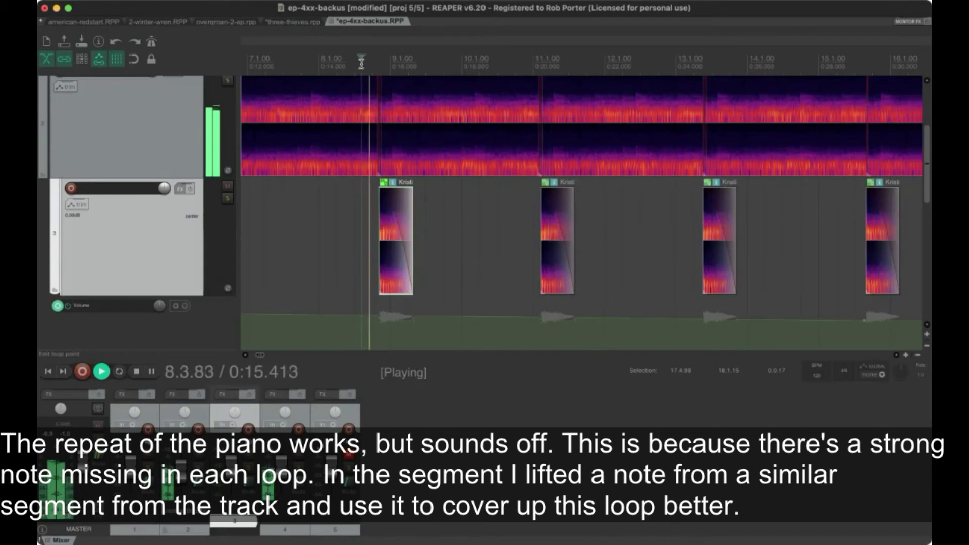
left_click(298, 56)
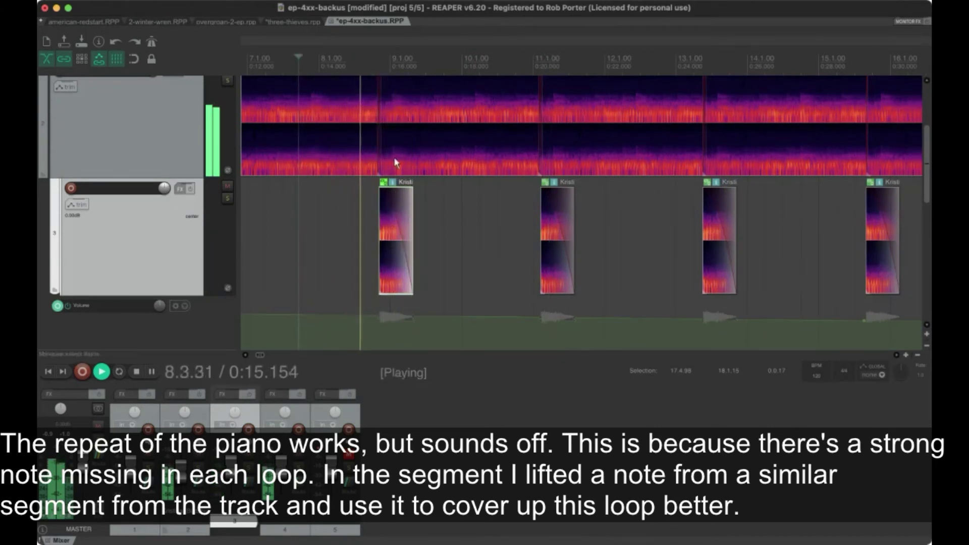
- Play the looped piano from its start before bar 7 through all four covered joins to check the note timing
scroll(393, 161, "down", 4)
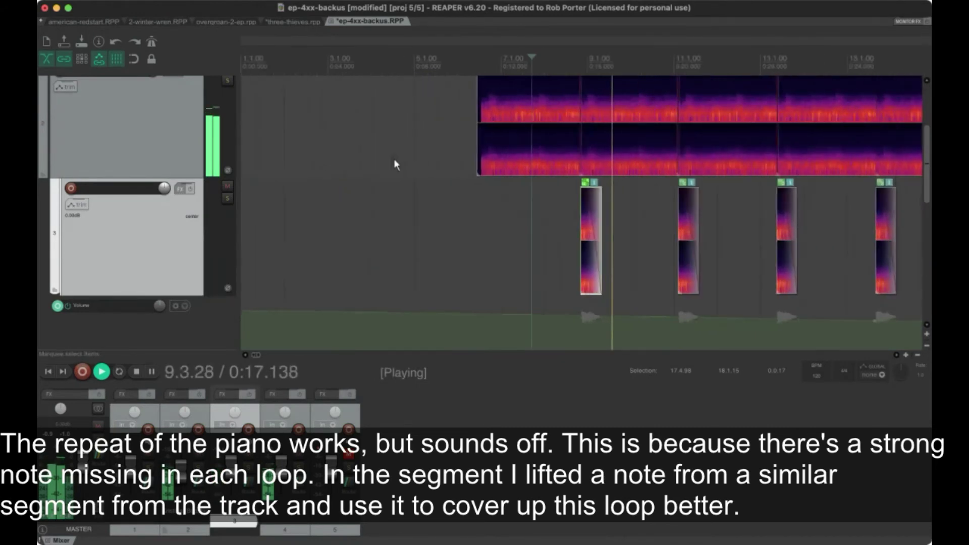
left_click(485, 53)
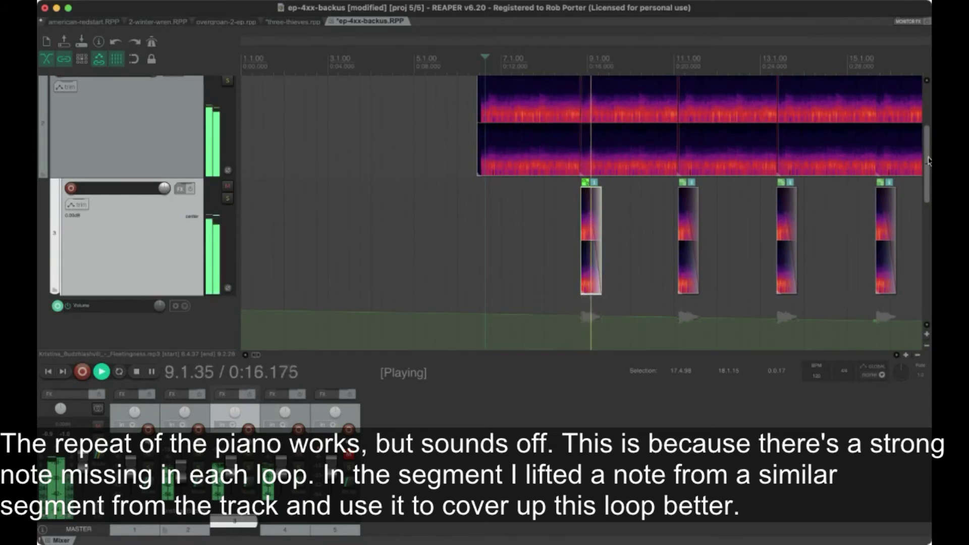
scroll(874, 165, "right", 5)
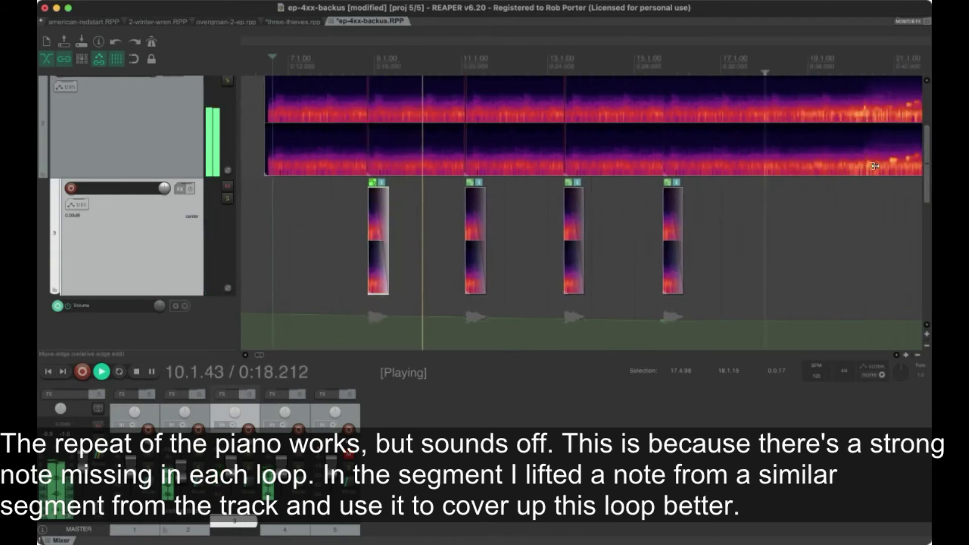
mouse_move(928, 155)
left_mouse_down()
mouse_move(928, 130)
mouse_move(929, 153)
left_mouse_up()
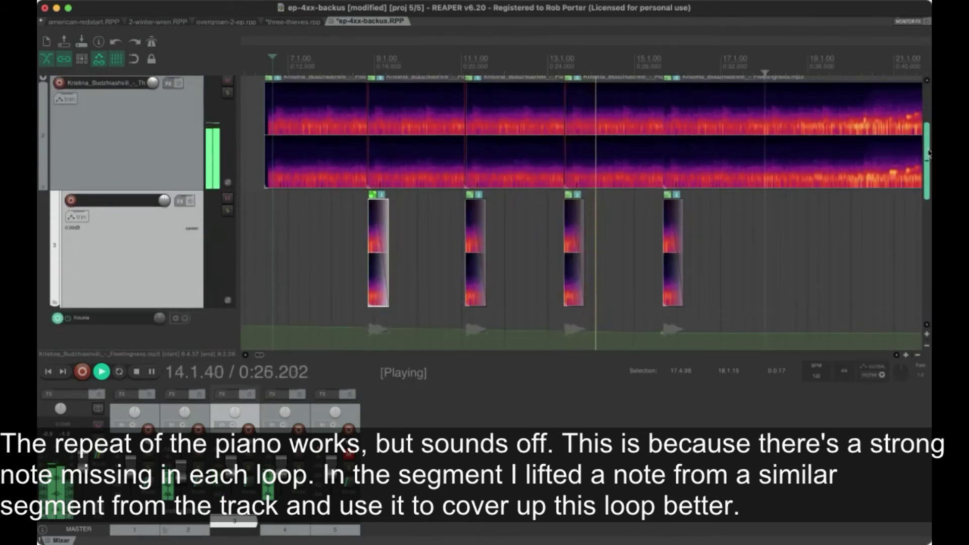
mouse_move(928, 154)
left_mouse_down()
mouse_move(928, 132)
mouse_move(927, 149)
left_mouse_up()
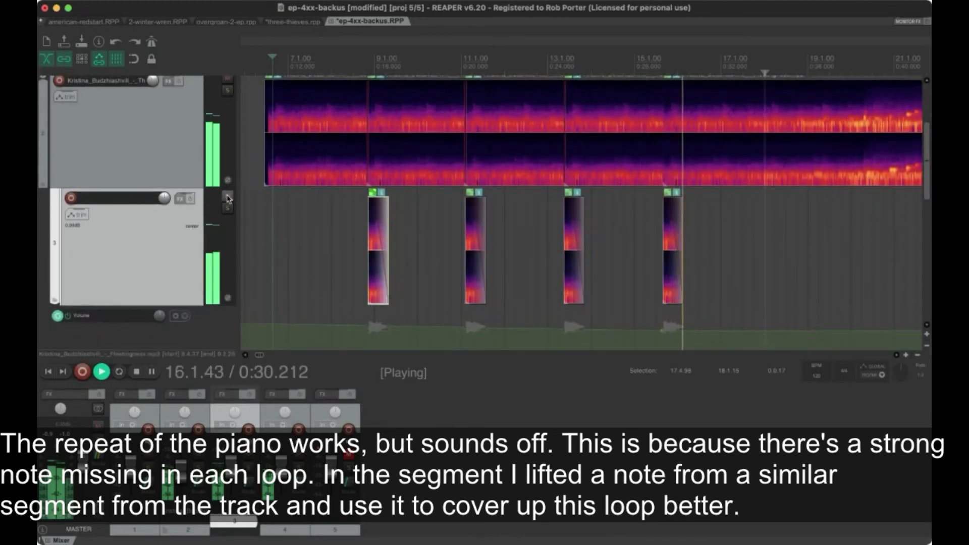
scroll(845, 256, "up", 3)
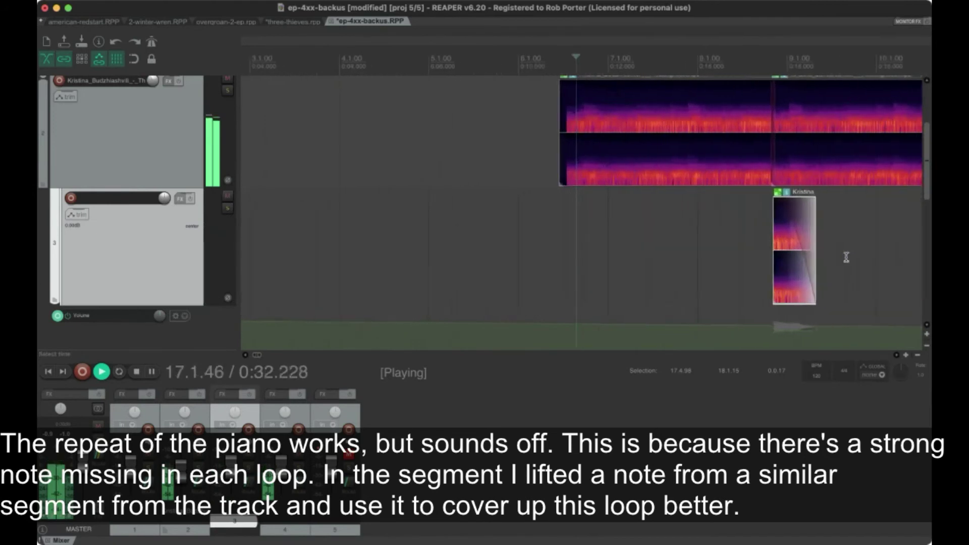
key("space")
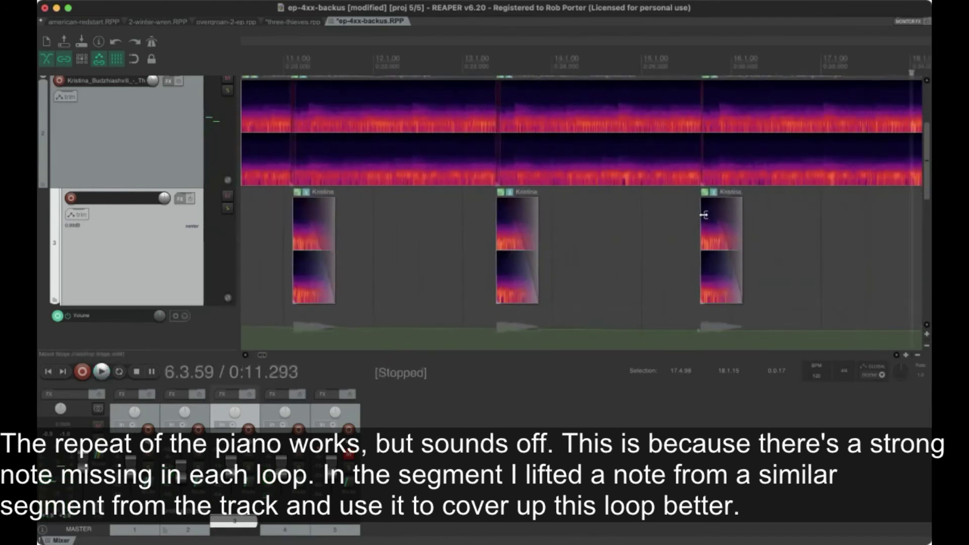
- Nudge the note slice just before bar 16 slightly earlier and replay its loop join from around bars 15 and 14
left_click(708, 220)
left_click_drag(706, 220, 704, 221)
left_click(648, 69)
key("space")
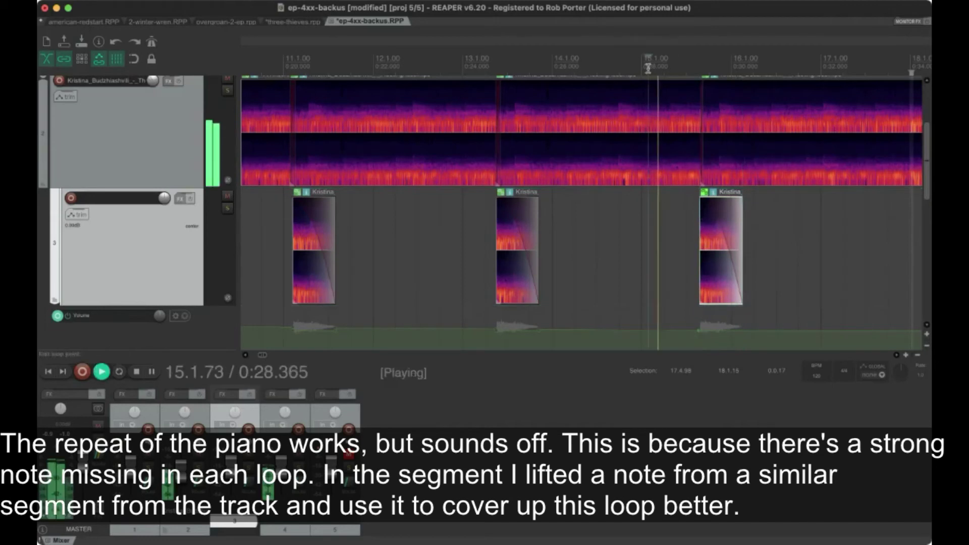
scroll(717, 215, "up", 4)
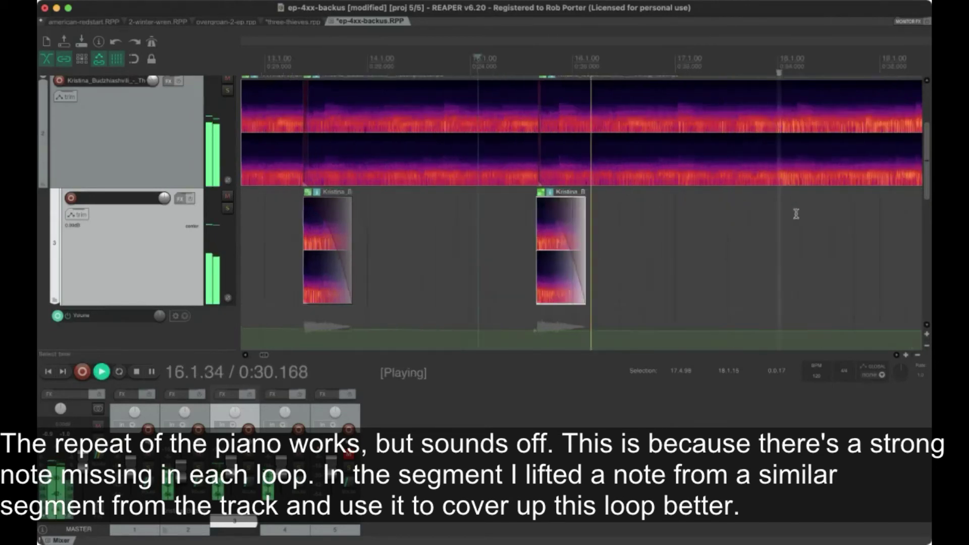
left_click(297, 61)
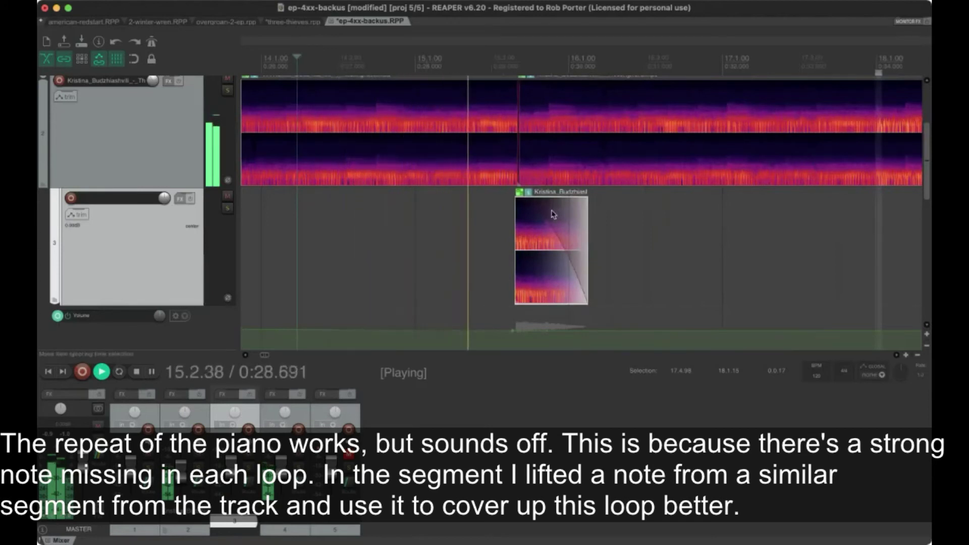
- Shift the note slice just before bar 16 slightly later and replay its loop join from around bar 14
left_click_drag(539, 218, 546, 231)
left_click(333, 61)
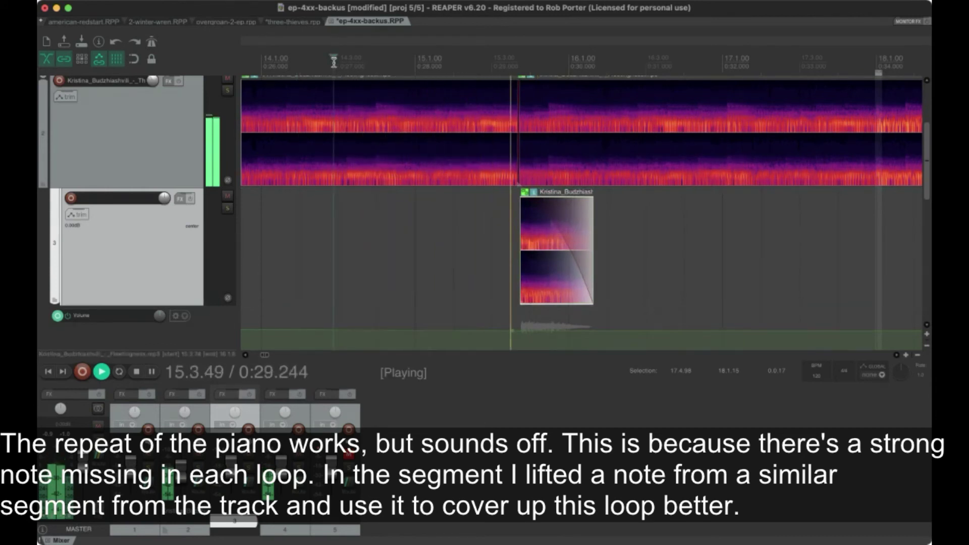
scroll(423, 176, "down", 2)
scroll(423, 179, "down", 5)
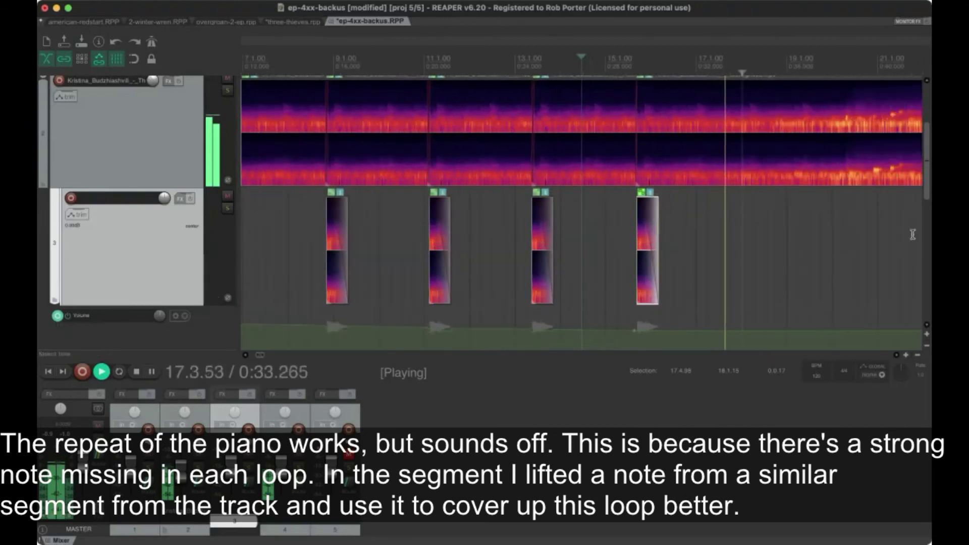
key("space")
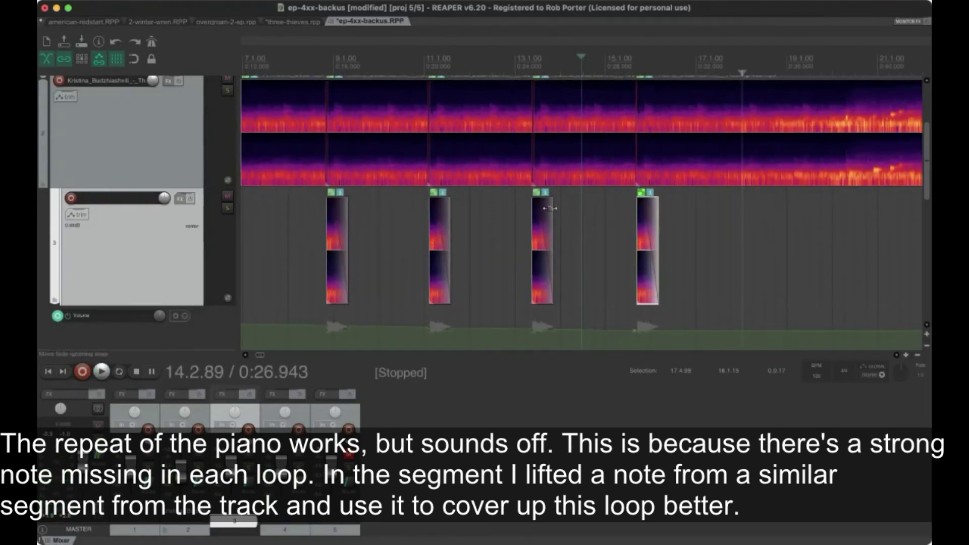
- Mute the note-slice track while playing from around bar 8 to compare the bare loop, and unmute it again
scroll(550, 208, "down", 2)
left_click(226, 198)
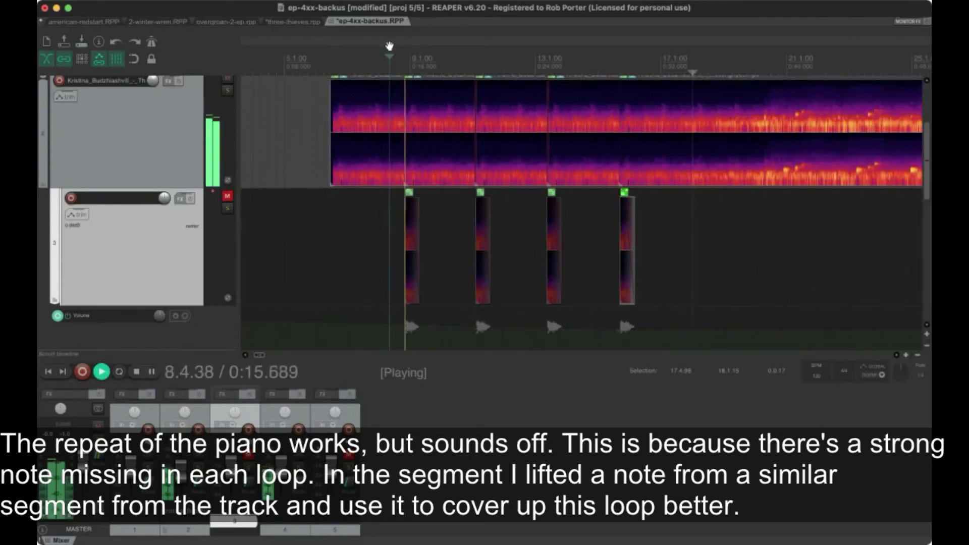
left_click(227, 197)
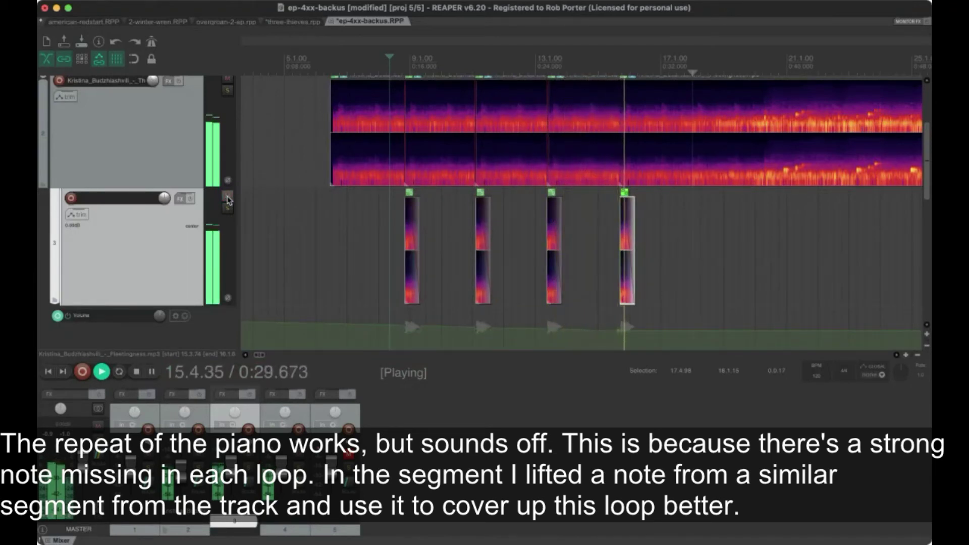
- Examine the other tracks and the rest of the Fleetingness clip up to its fade-out during playback
left_click_drag(928, 165, 929, 143)
scroll(846, 227, "down", 3)
scroll(846, 231, "down", 3)
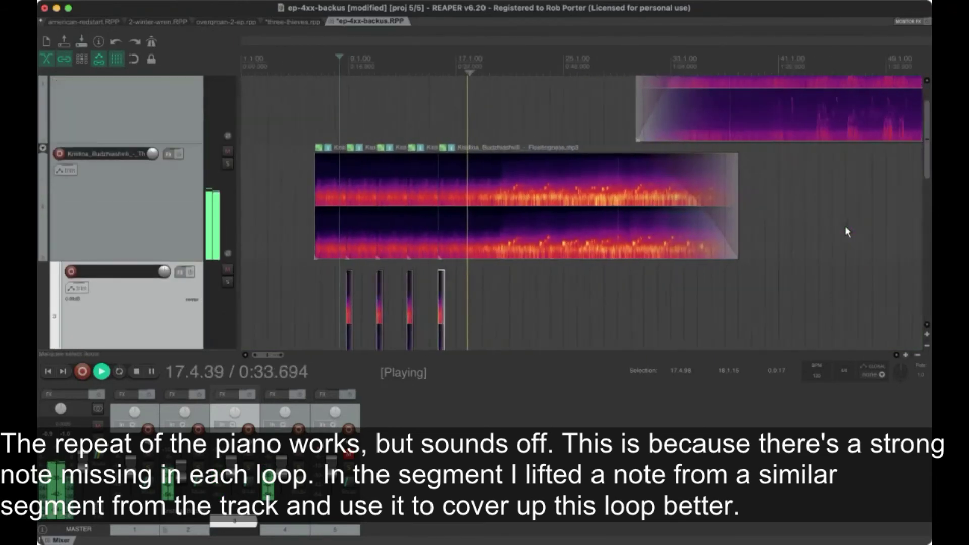
left_click_drag(927, 147, 926, 258)
scroll(911, 273, "down", 2)
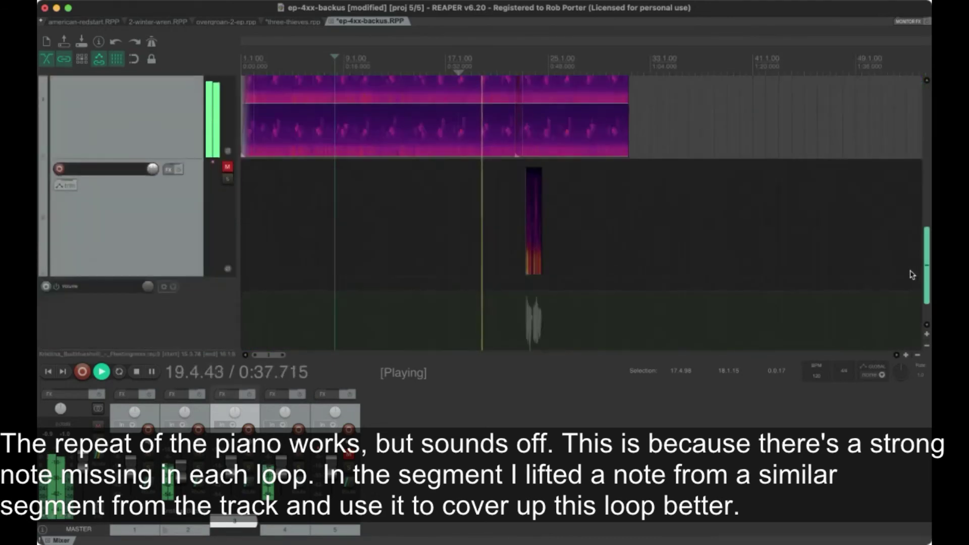
scroll(912, 275, "up", 5)
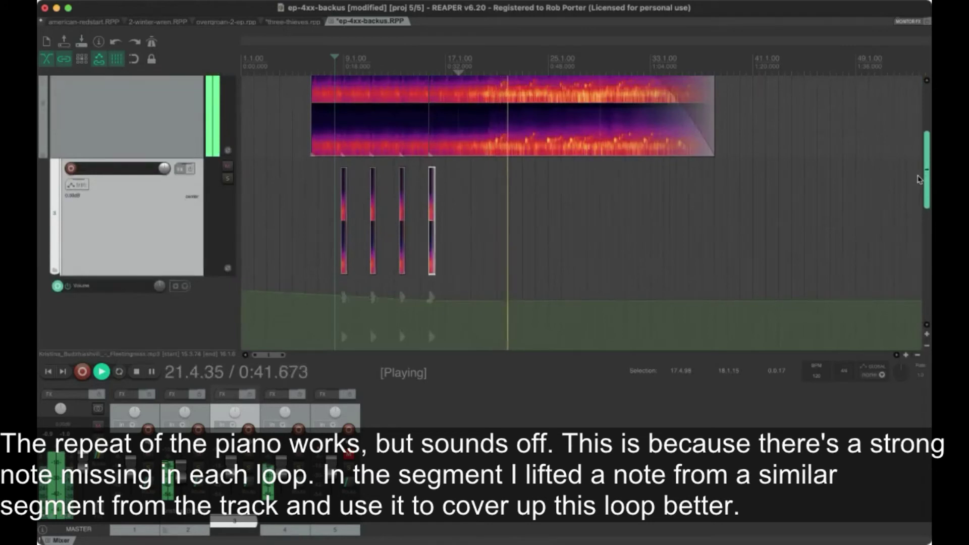
scroll(919, 179, "up", 3)
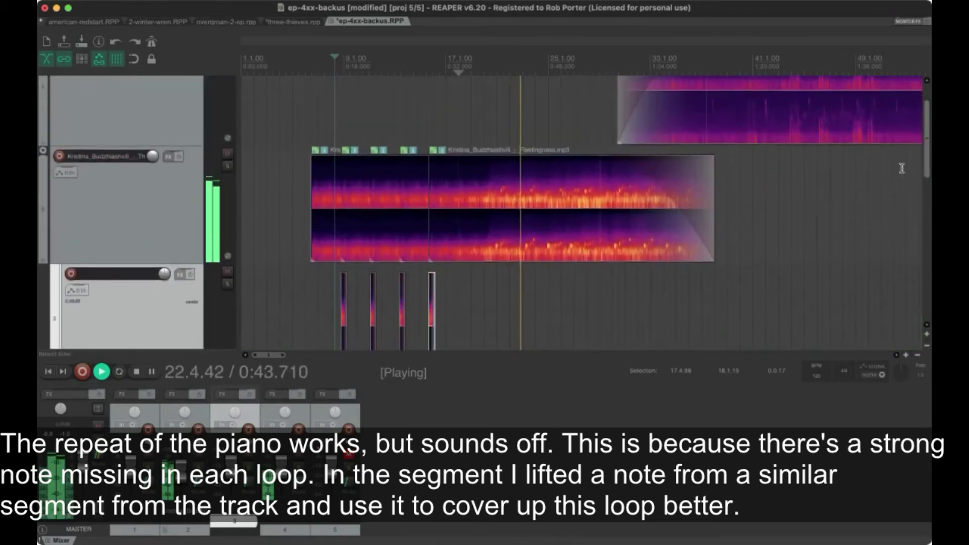
scroll(868, 209, "up", 1)
scroll(868, 209, "up", 3)
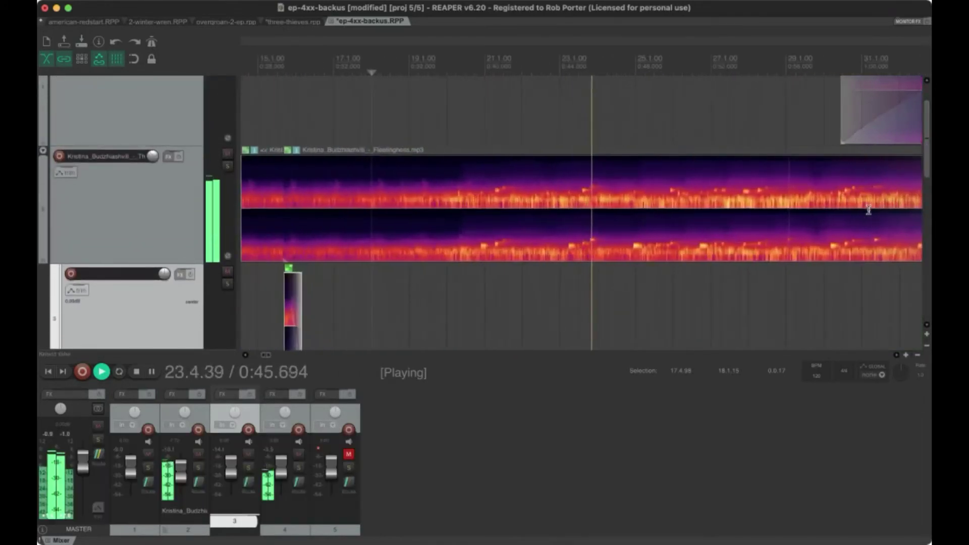
left_click_drag(927, 171, 928, 180)
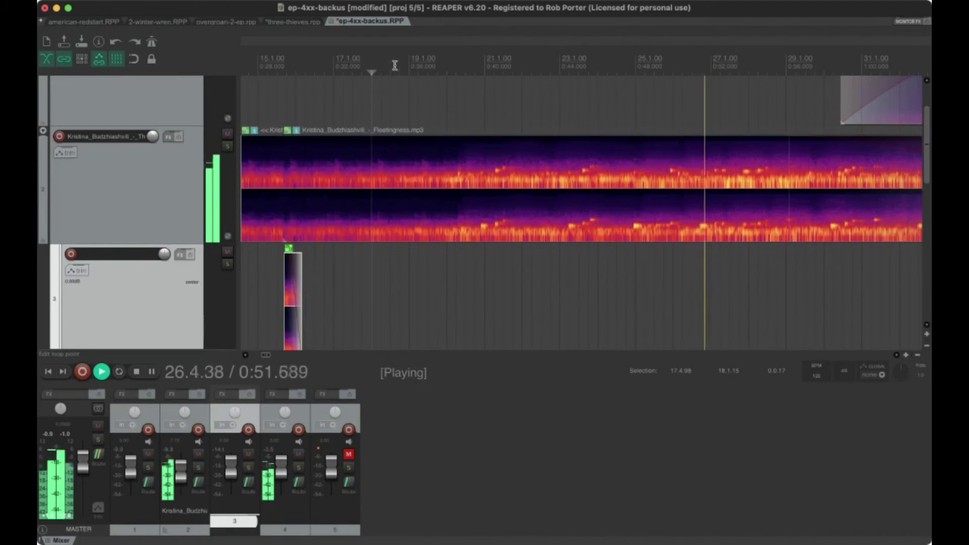
scroll(811, 190, "right", 5)
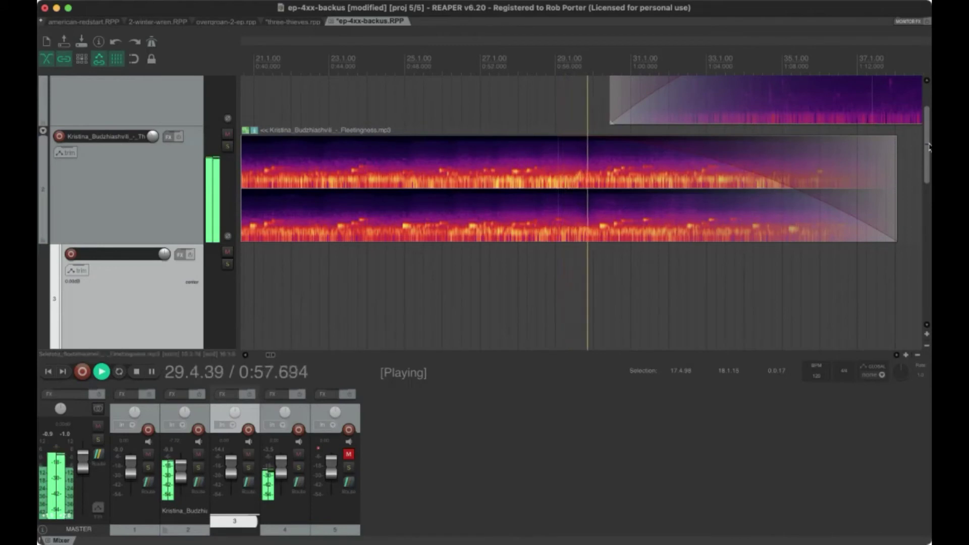
key("space")
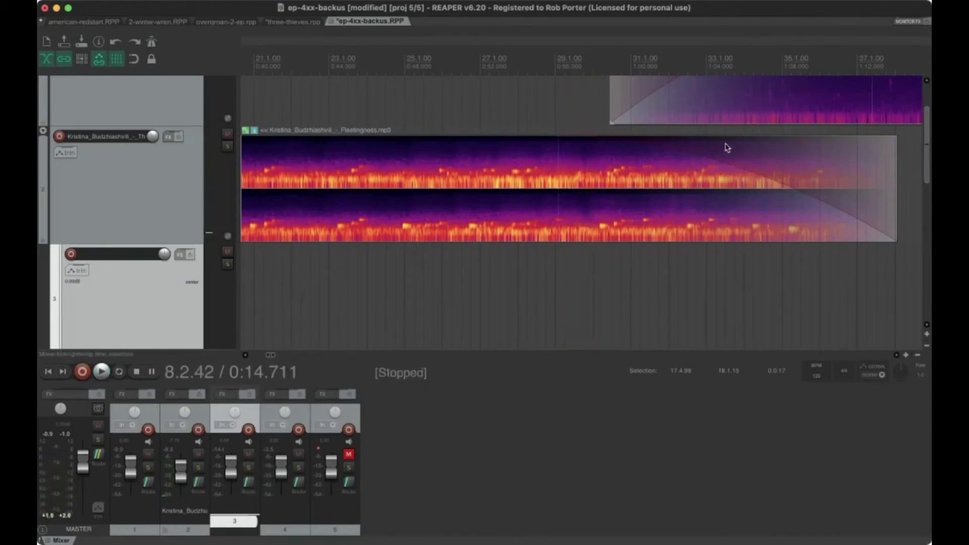
- Extend the end of the Fleetingness clip to about bar 51 and play the transition from around bar 33
left_click_drag(896, 178, 910, 183)
scroll(910, 184, "left", 5)
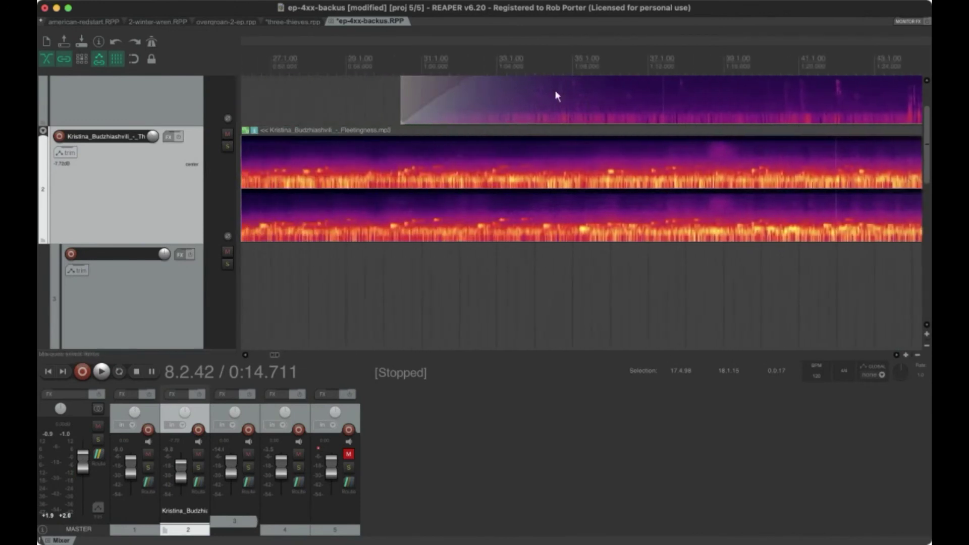
key("space")
scroll(714, 261, "down", 5)
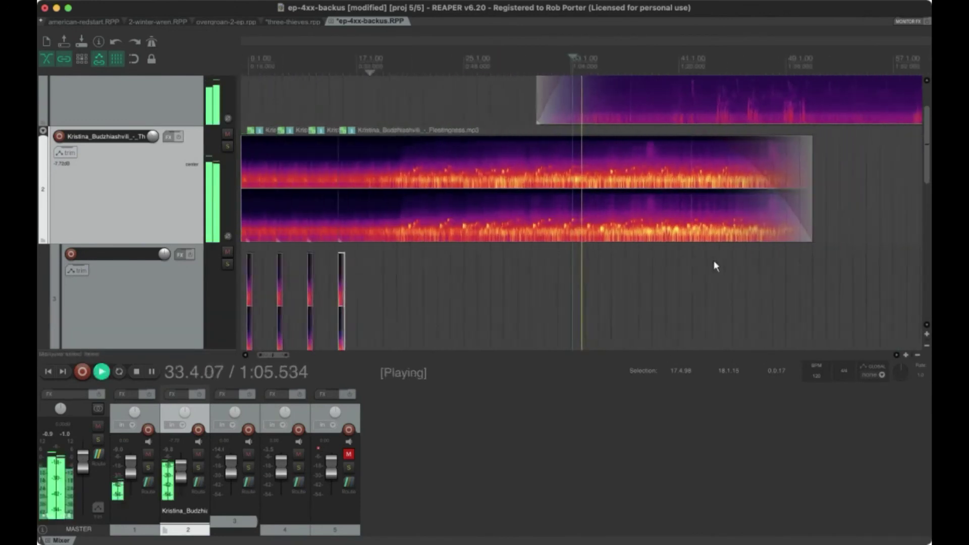
scroll(713, 261, "down", 1)
scroll(713, 260, "up", 3)
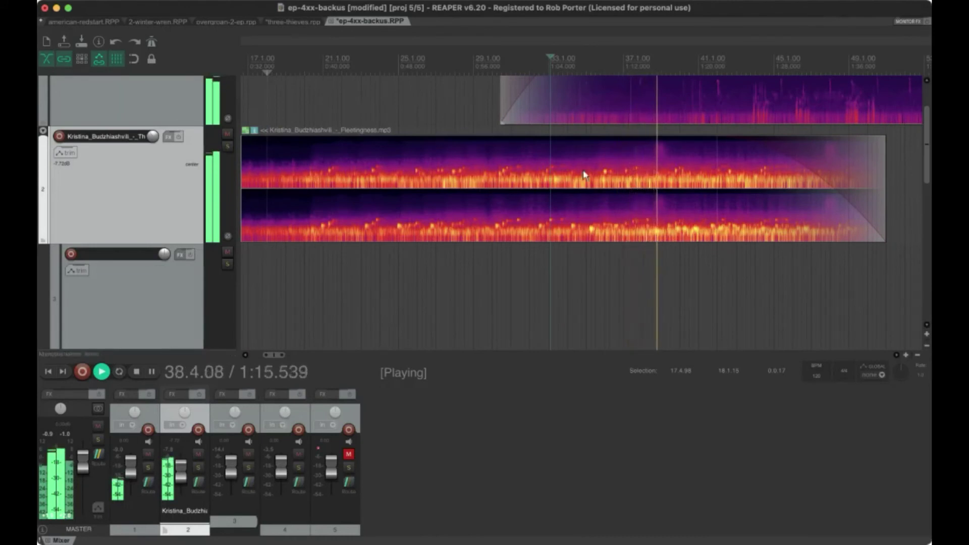
- Replay the extended Fleetingness clip from around bar 27 and check the Wood Thrush track alongside it
left_click(442, 72)
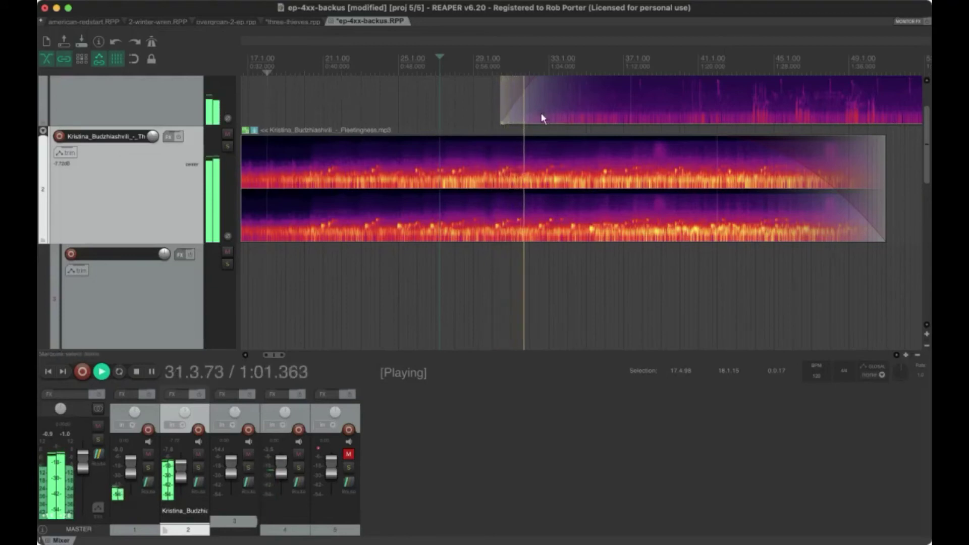
scroll(919, 222, "down", 5)
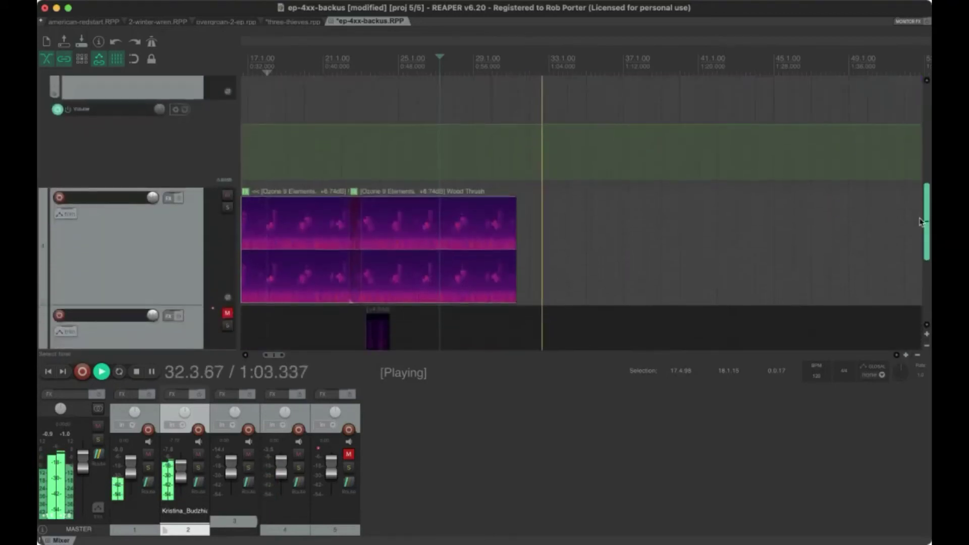
scroll(919, 222, "up", 5)
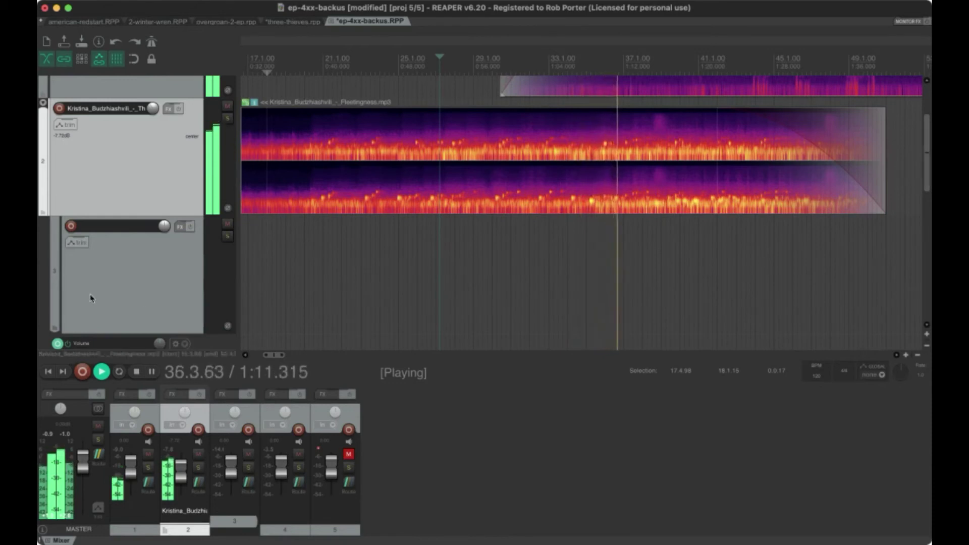
- Collapse the empty child track 3 to its minimum height and hide its volume envelope
left_click_drag(90, 324, 97, 233)
left_click(184, 229)
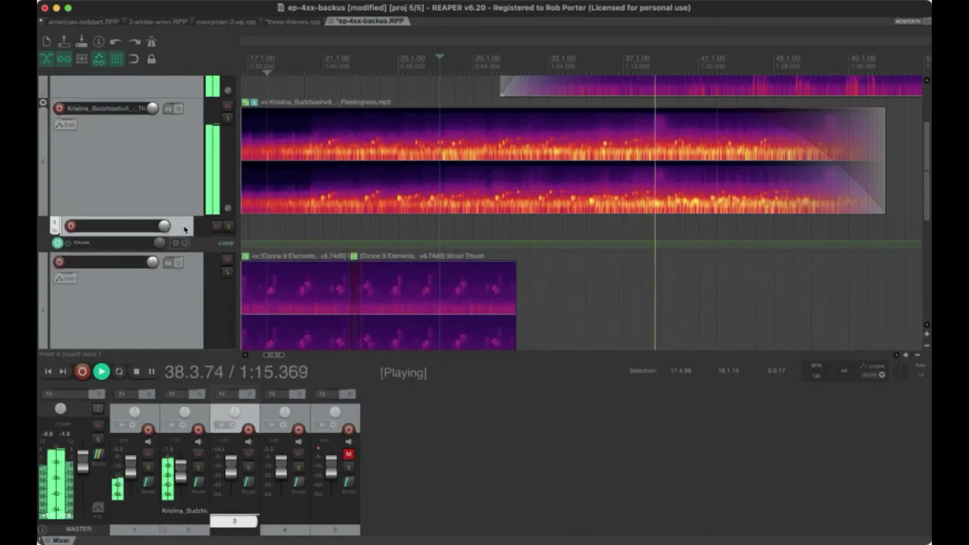
key("v")
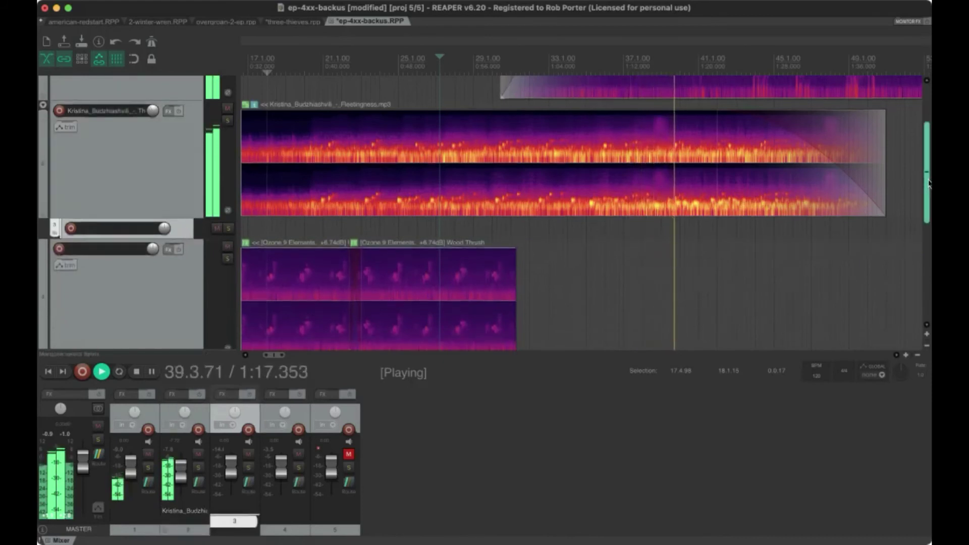
- Replay the middle of the Fleetingness clip from around bars 29 and 20, checking how the Wood Thrush clip overlaps it
scroll(521, 116, "up", 1)
left_click(487, 52)
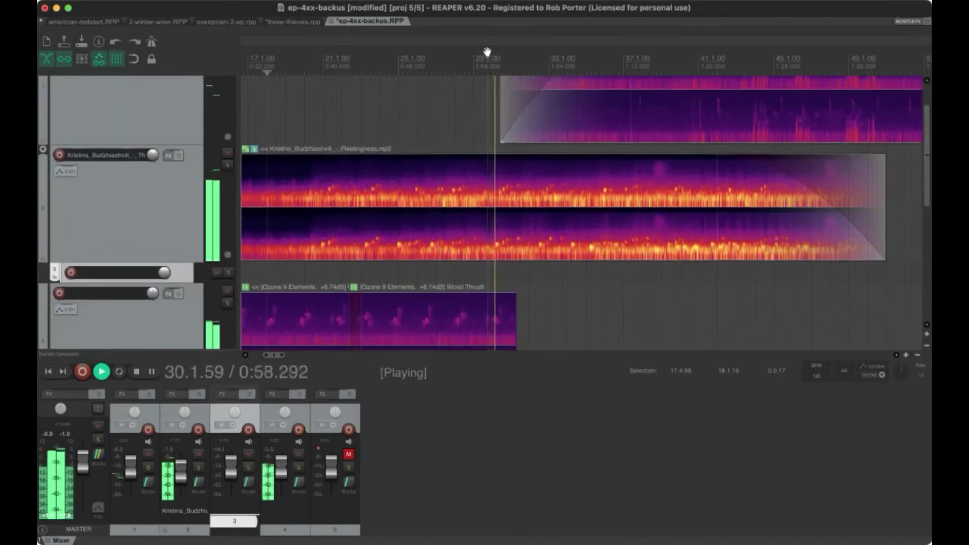
left_click(372, 60)
left_click(305, 73)
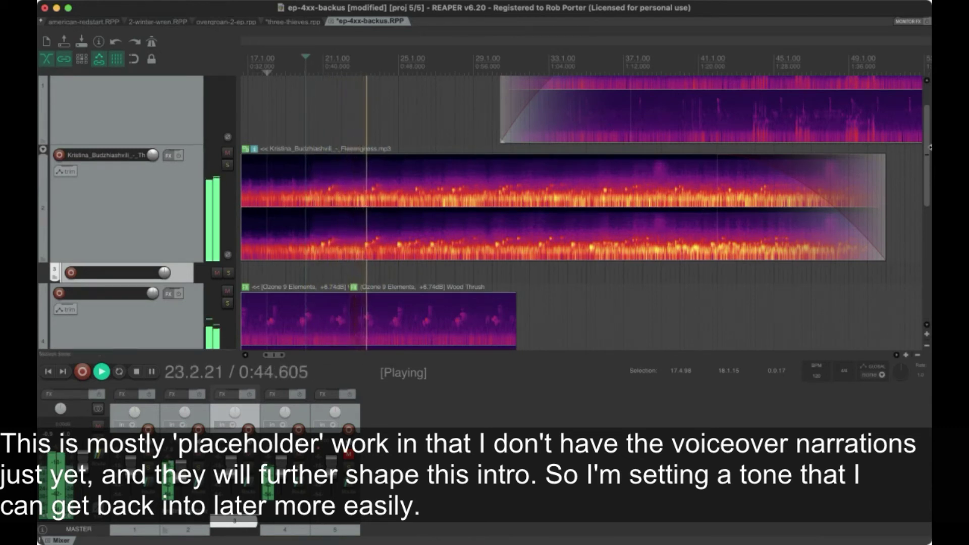
left_click_drag(929, 154, 920, 175)
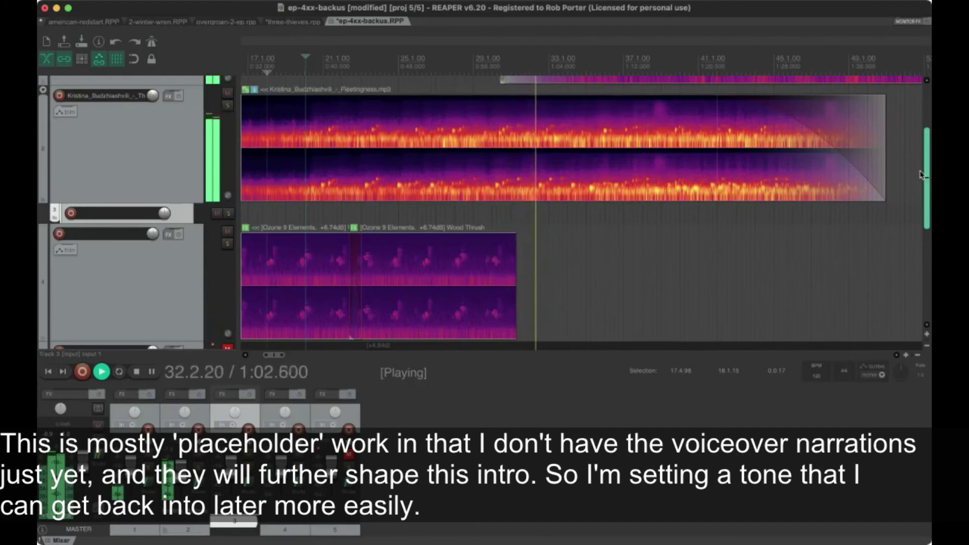
mouse_move(921, 172)
left_mouse_down()
mouse_move(923, 162)
mouse_move(920, 173)
left_mouse_up()
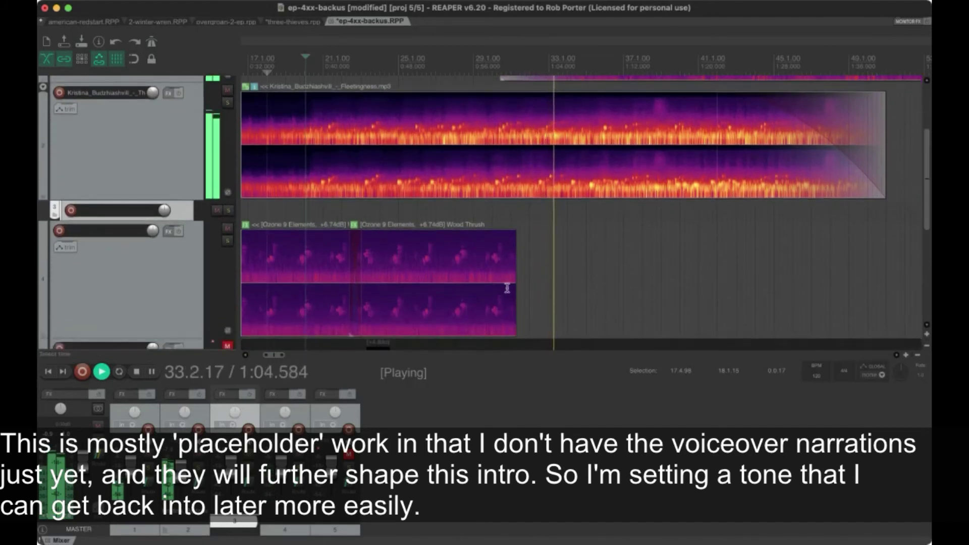
- Shorten the end of the Wood Thrush clip to about bar 28.3 and play from around bar 24
left_click(448, 241)
key("space")
left_click_drag(515, 259, 464, 257)
left_click(374, 56)
key("space")
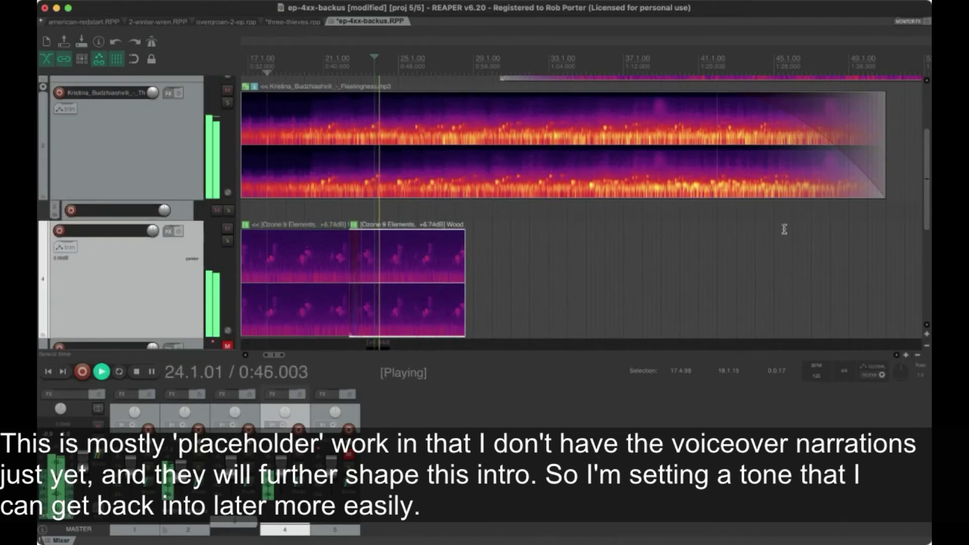
- Move the short clip on track 5 to 28.3.42, directly after the slightly faded-out Wood Thrush clip, and unmute its track
scroll(784, 229, "down", 3)
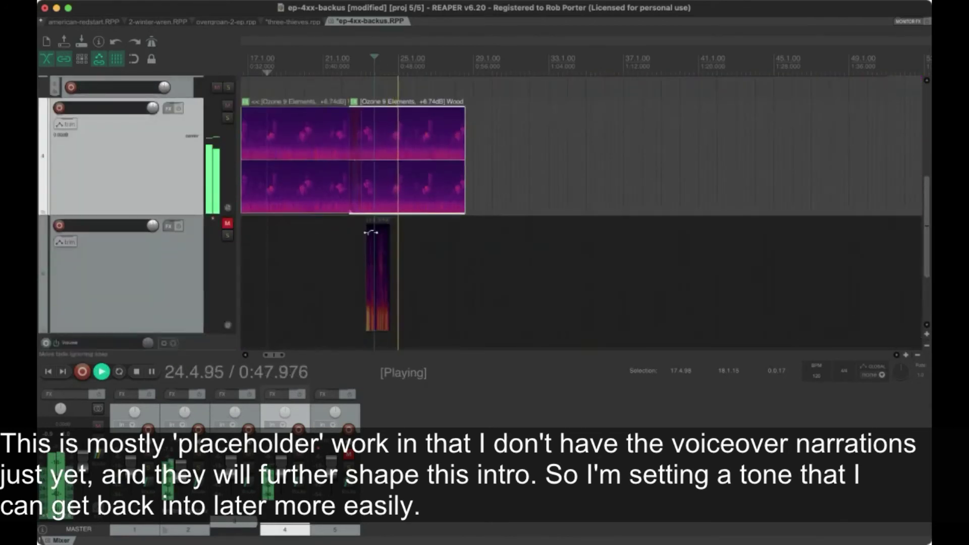
left_click_drag(371, 233, 497, 247)
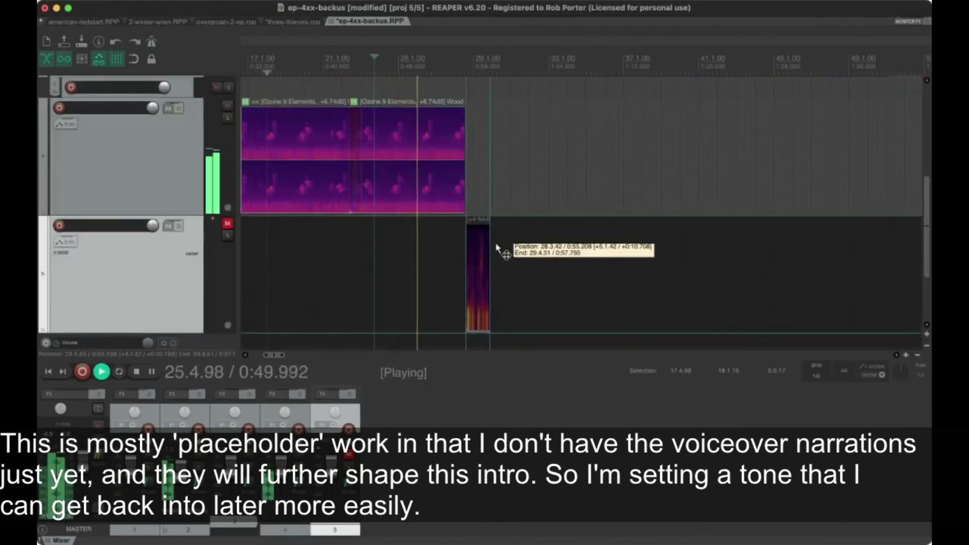
left_click(452, 110)
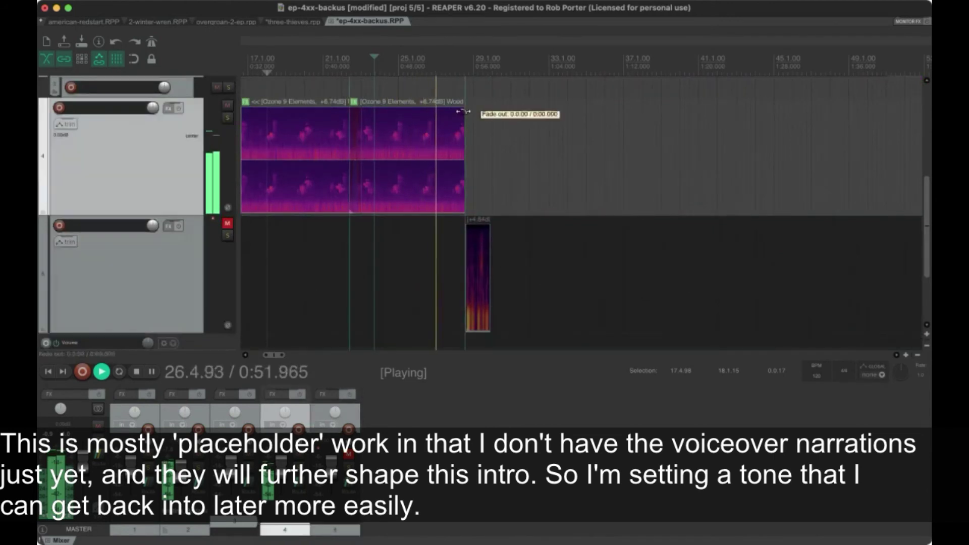
left_click(227, 224)
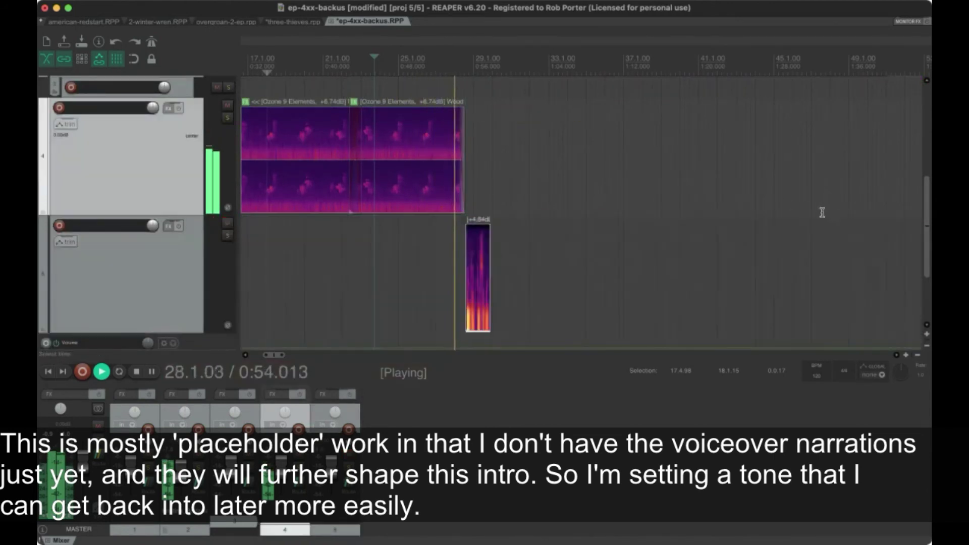
- Lengthen the fade-out at the end of the Wood Thrush clip near bar 28 while replaying the transition from around bar 25
scroll(921, 124, "up", 5)
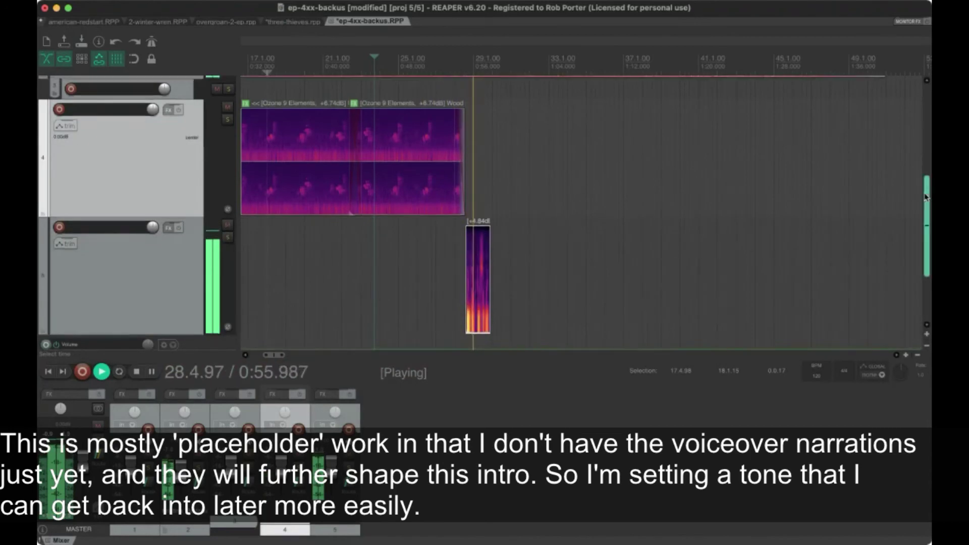
scroll(911, 158, "down", 3)
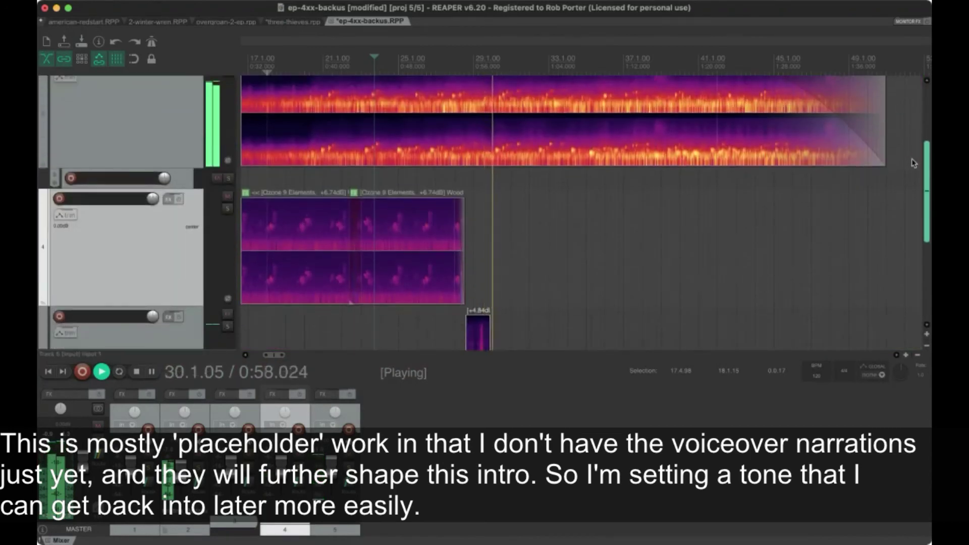
scroll(913, 129, "up", 2)
scroll(911, 125, "down", 3)
scroll(910, 146, "up", 2)
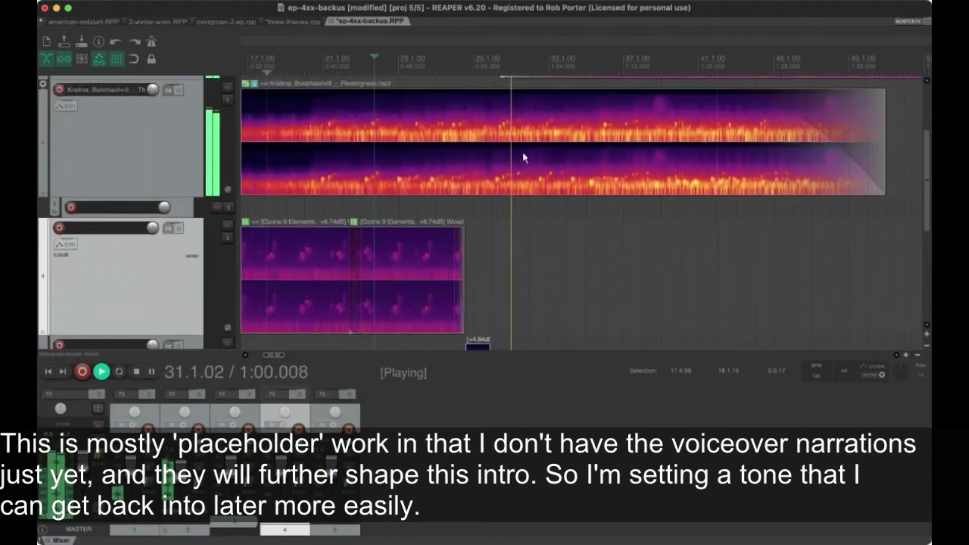
left_click(406, 58)
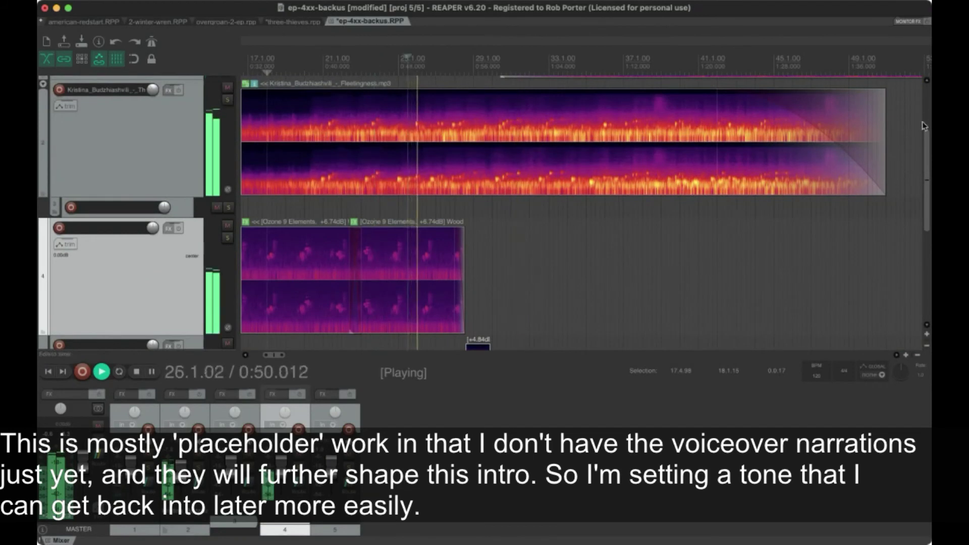
scroll(925, 146, "down", 3)
scroll(924, 148, "up", 2)
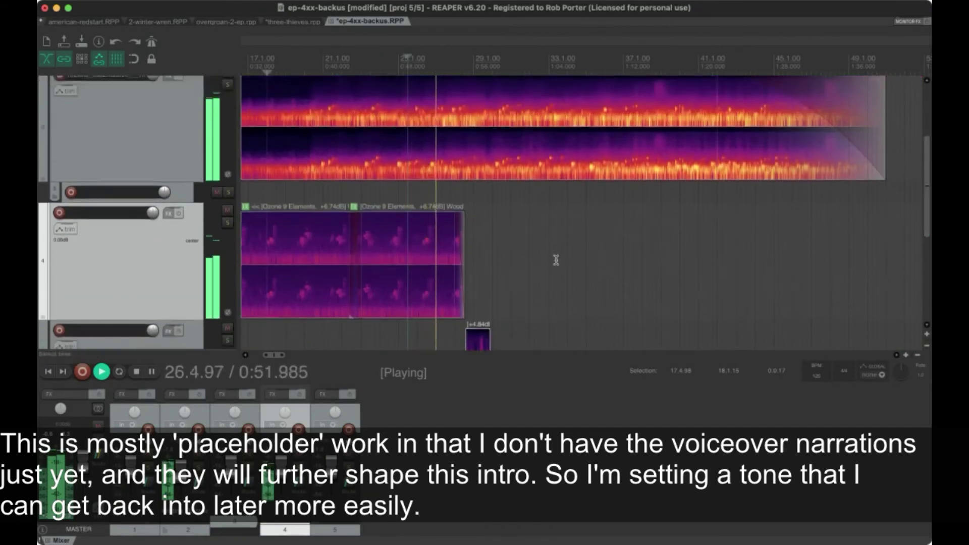
left_click_drag(462, 246, 459, 246)
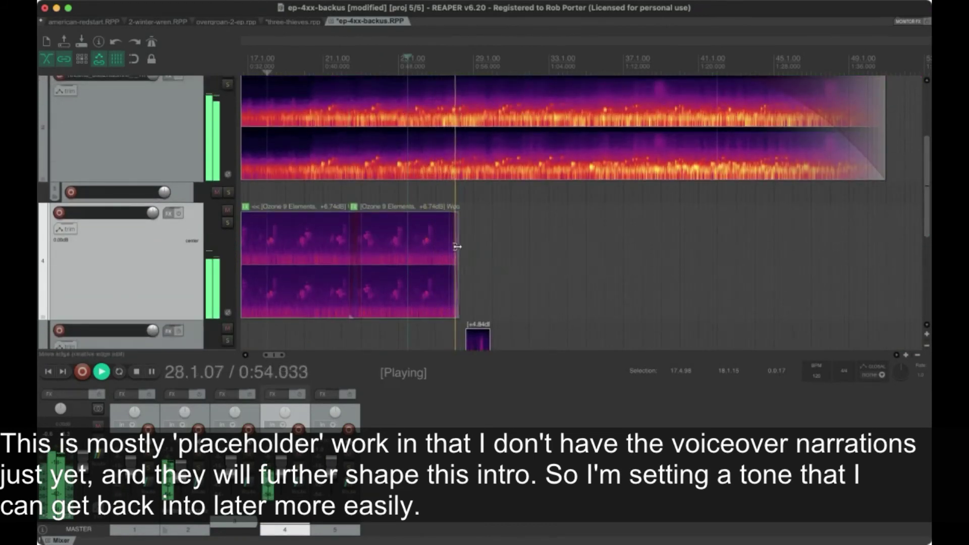
scroll(926, 186, "down", 1)
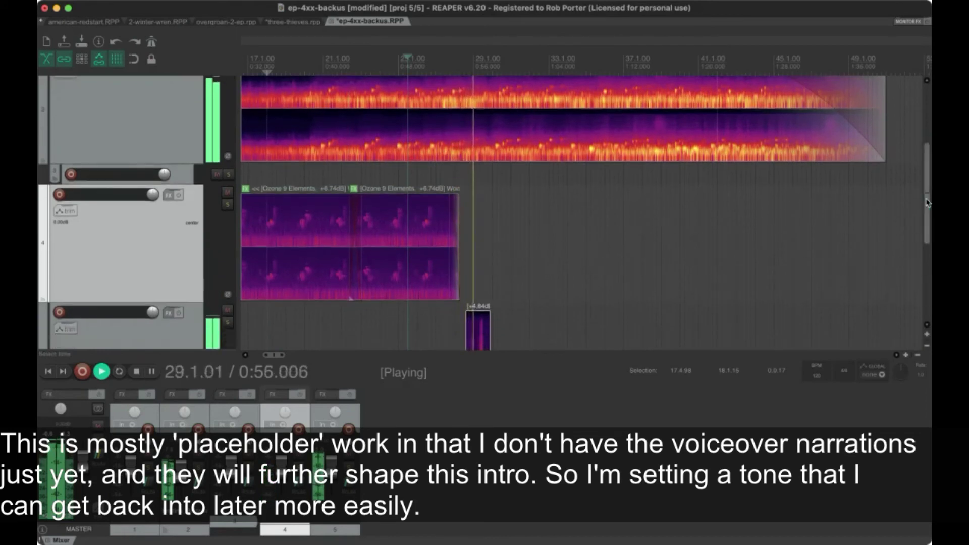
mouse_move(455, 201)
left_mouse_down()
mouse_move(442, 201)
mouse_move(464, 222)
mouse_move(446, 210)
left_mouse_up()
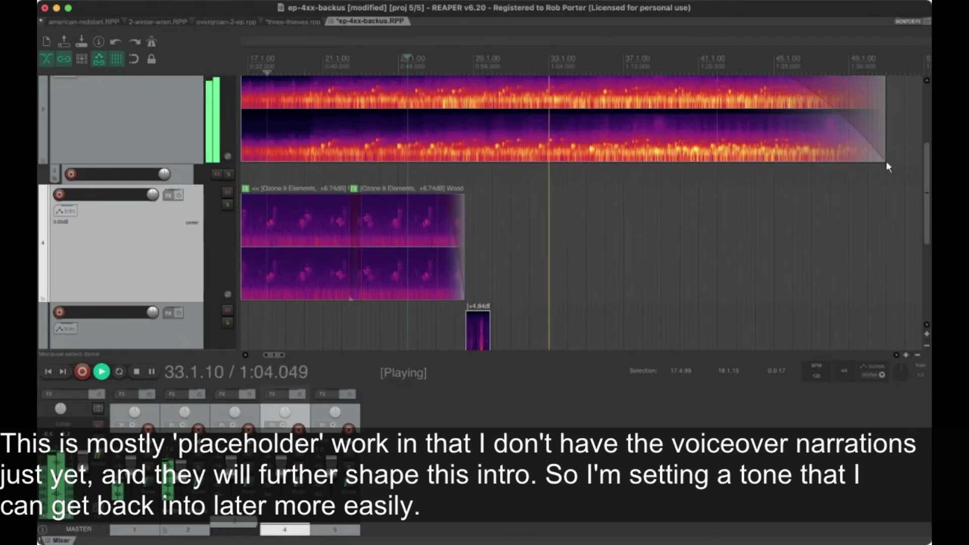
- Show the volume envelope of the Fleetingness track and reduce the height of all tracks
scroll(167, 151, "up", 3)
left_click(152, 189)
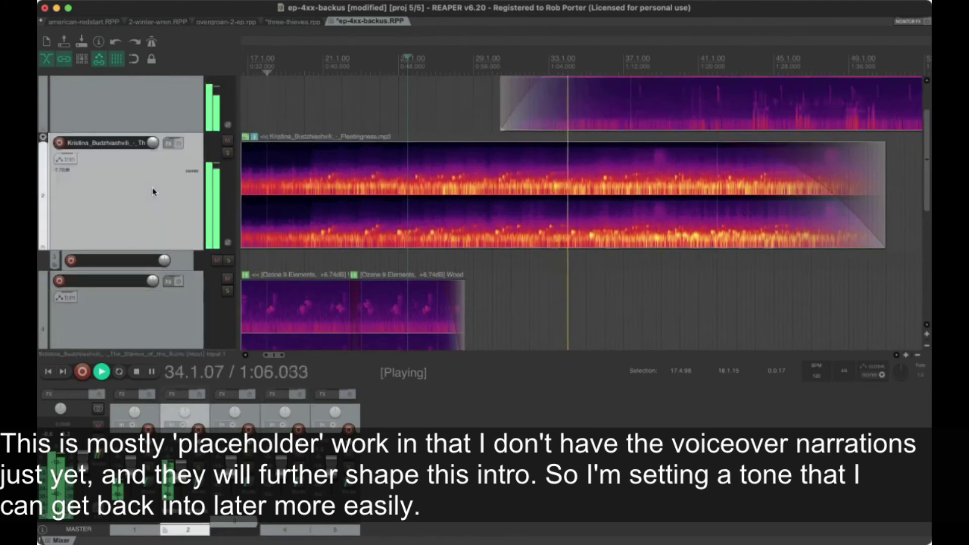
key("v")
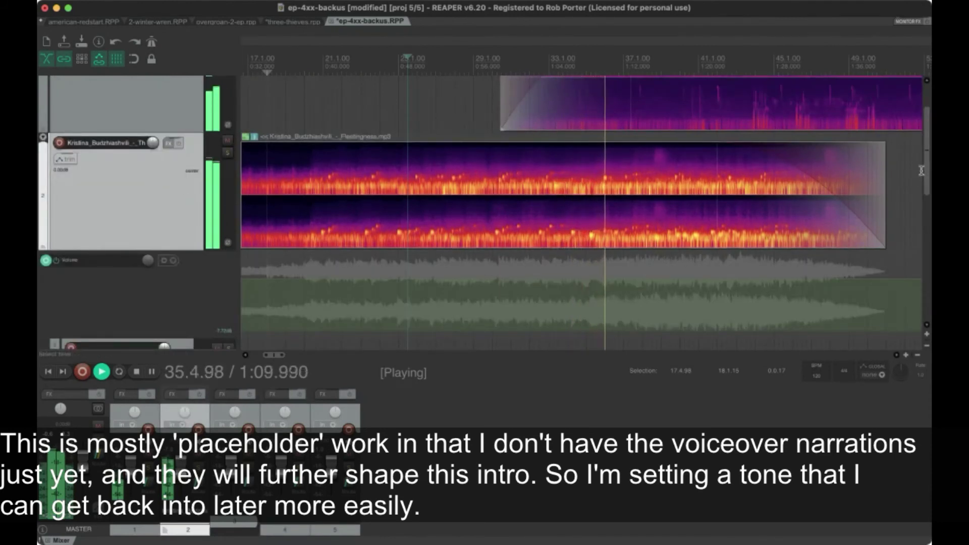
scroll(921, 172, "down", 5)
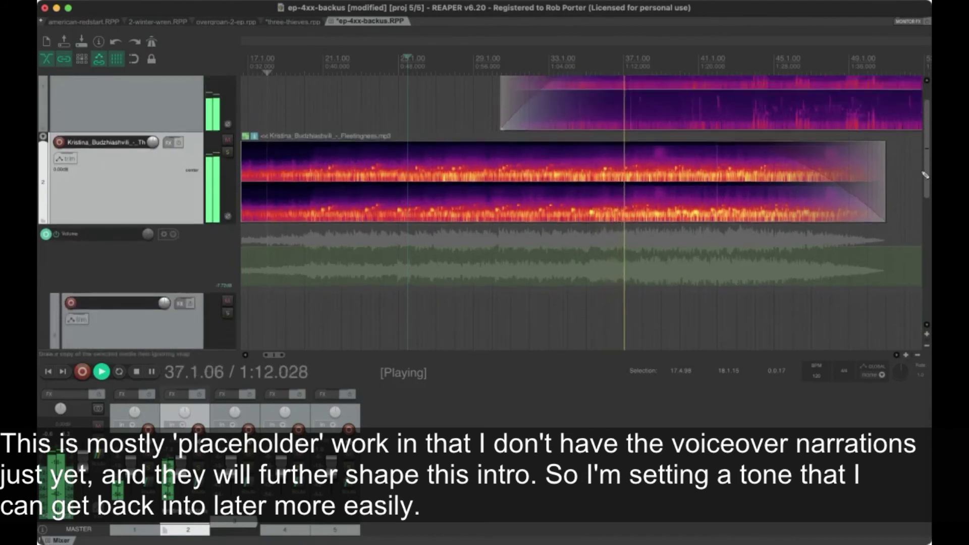
scroll(924, 174, "down", 3)
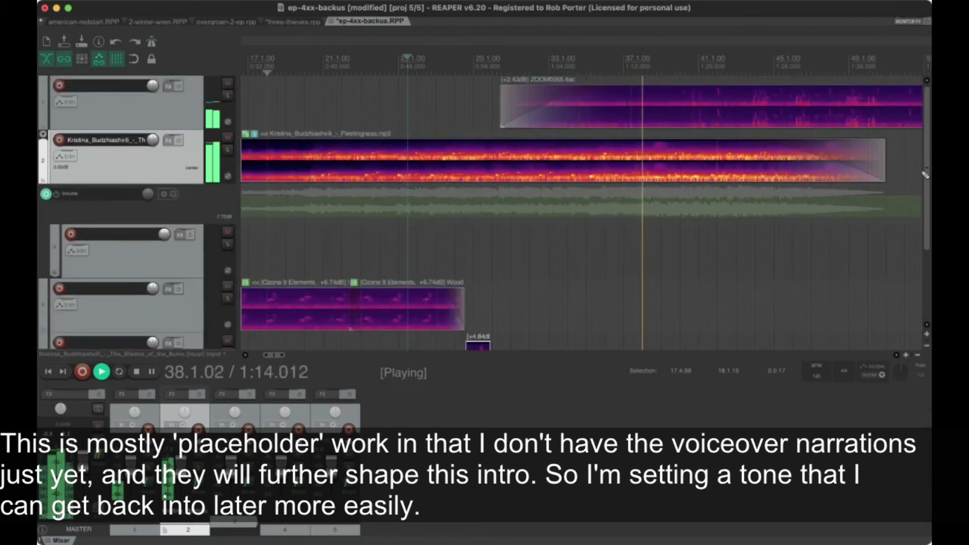
- Collapse the empty child track 3 to its minimum height and play from around bar 25
left_click(162, 268)
key("space")
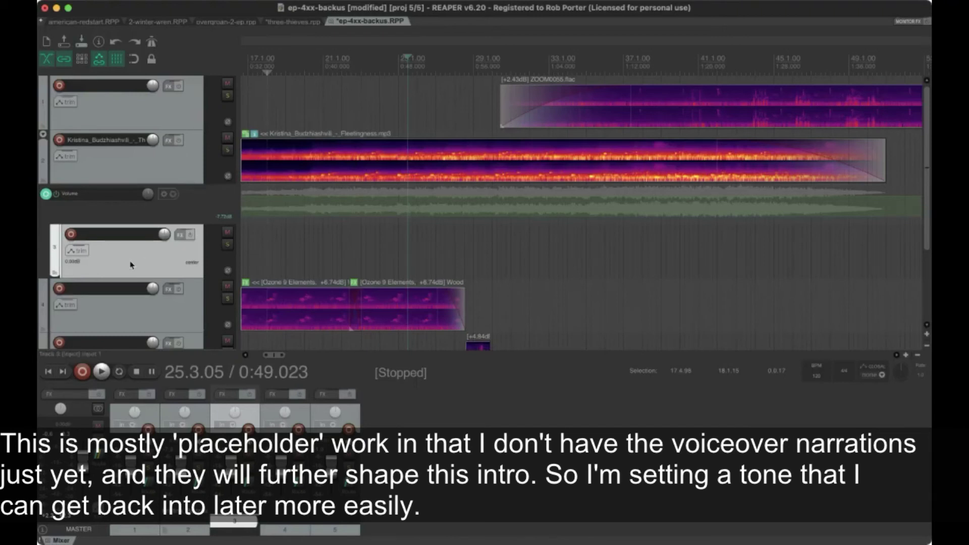
left_click_drag(112, 266, 112, 236)
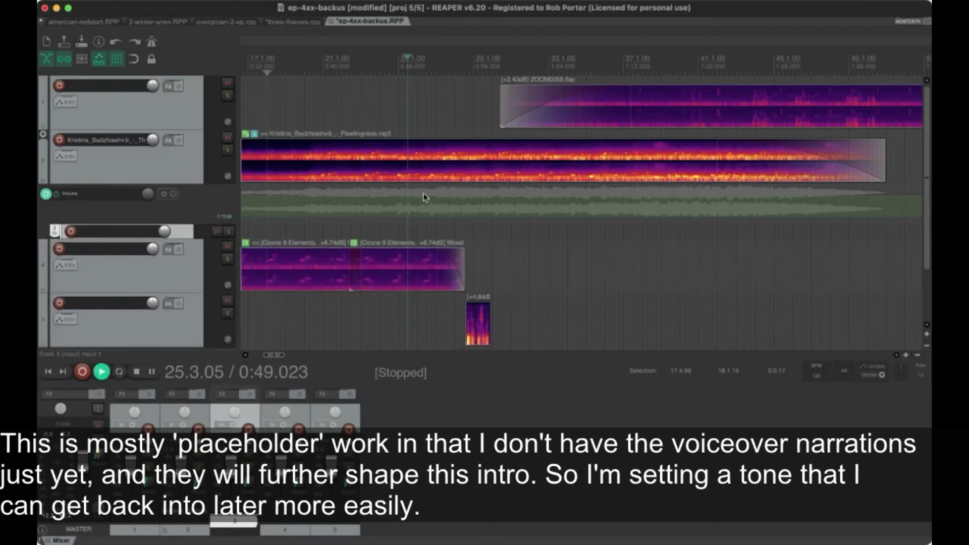
key("space")
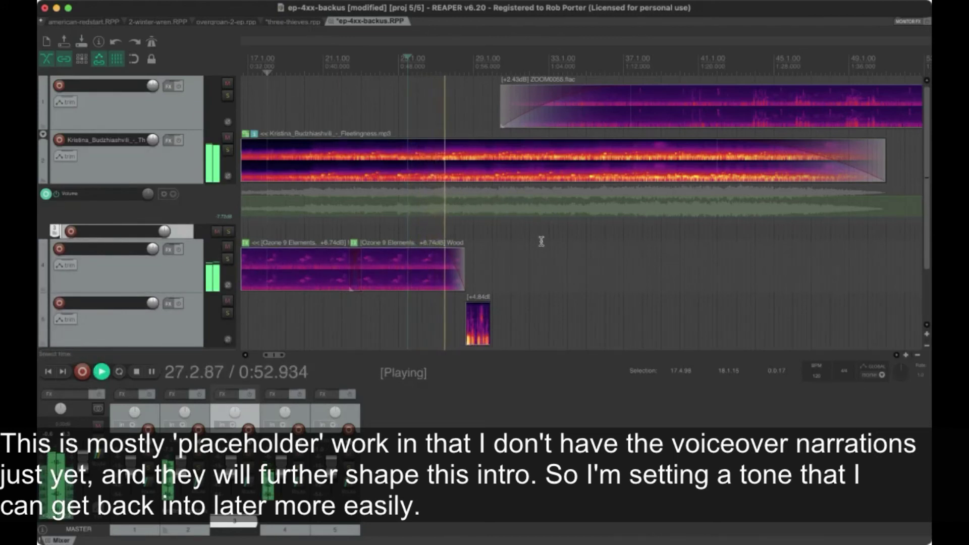
- Dip the Fleetingness volume envelope to about -18.7 dB above the short track 5 clip, and play it from around bar 27
key("space")
left_click(476, 200)
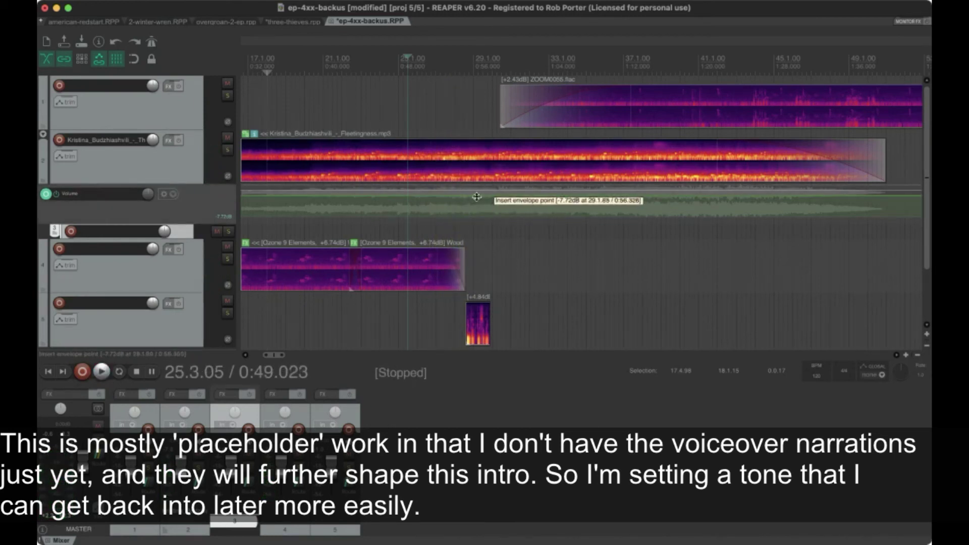
left_click(474, 196)
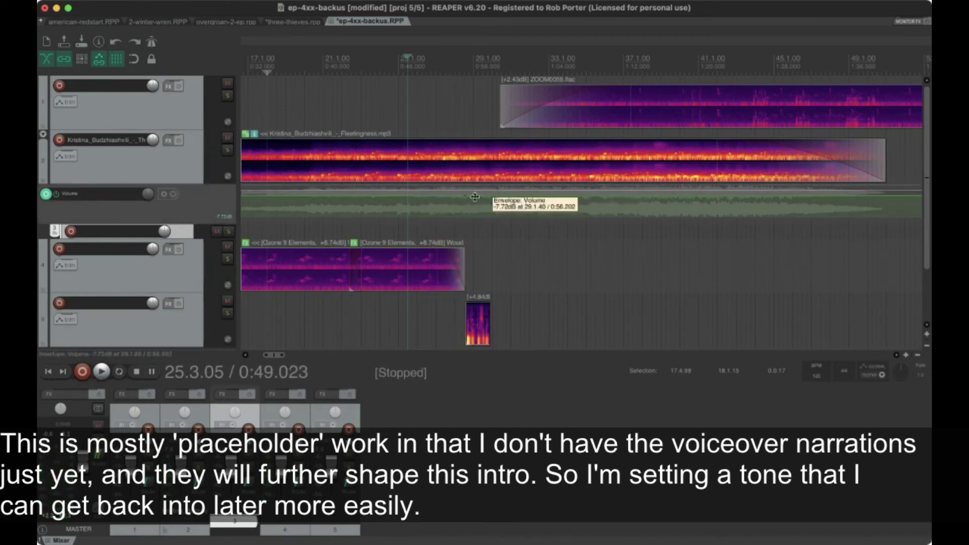
left_click_drag(474, 197, 469, 228)
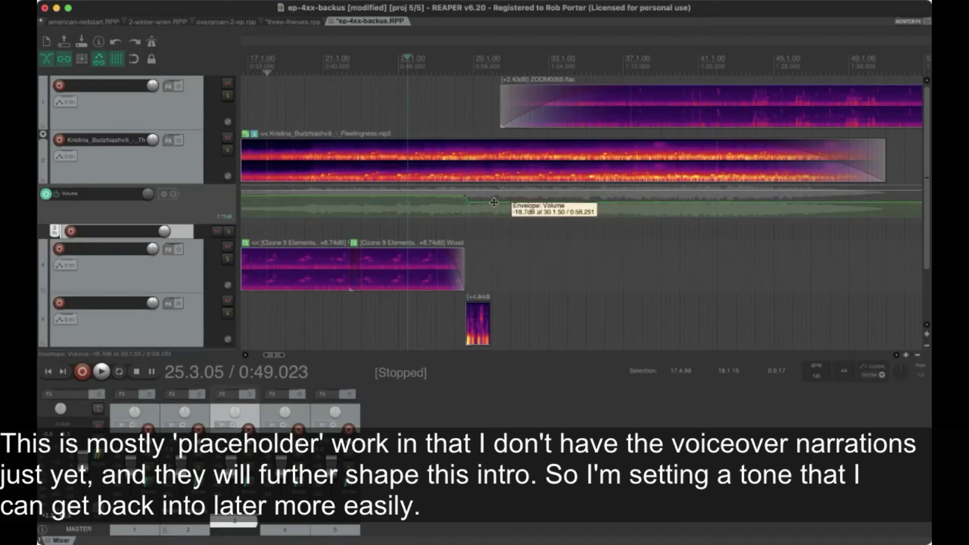
left_click_drag(506, 202, 499, 170)
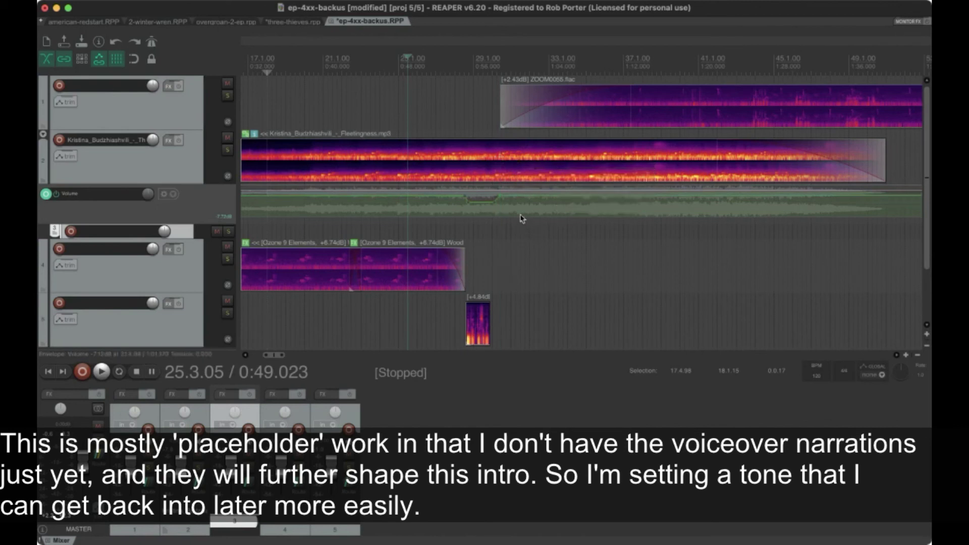
left_click(441, 64)
key("space")
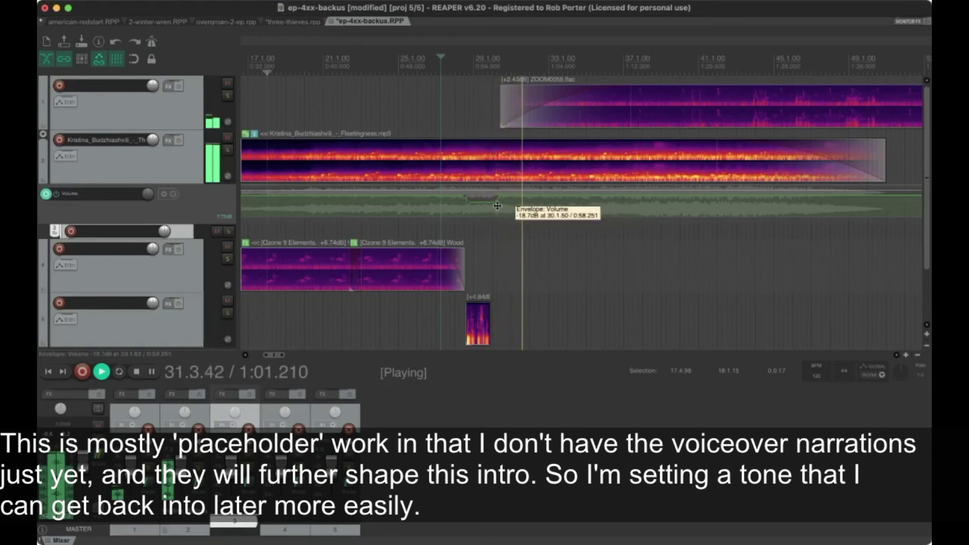
left_click_drag(497, 205, 468, 206)
- Examine the wider arrangement from the opening birdsong through the ZOOM0055.flac clip during playback
scroll(709, 216, "down", 5)
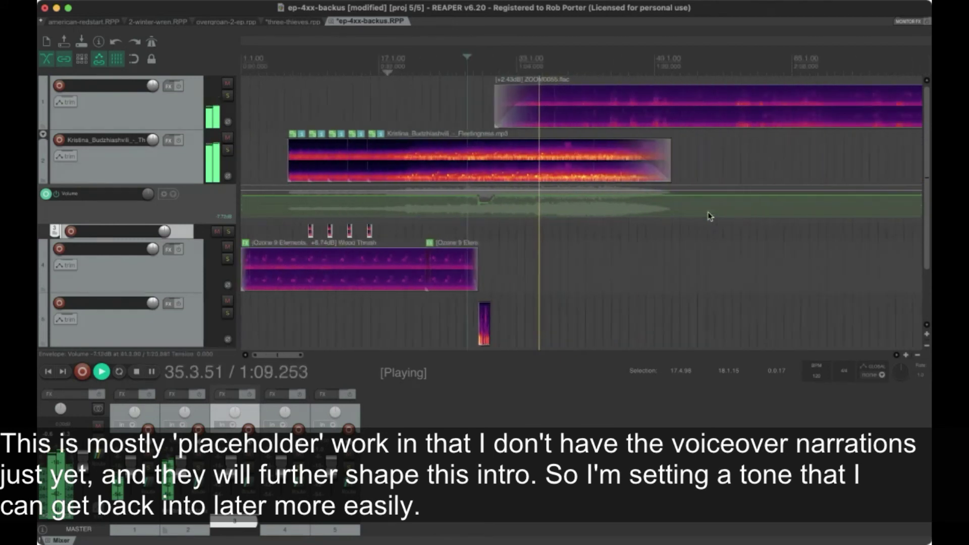
scroll(709, 216, "right", 3)
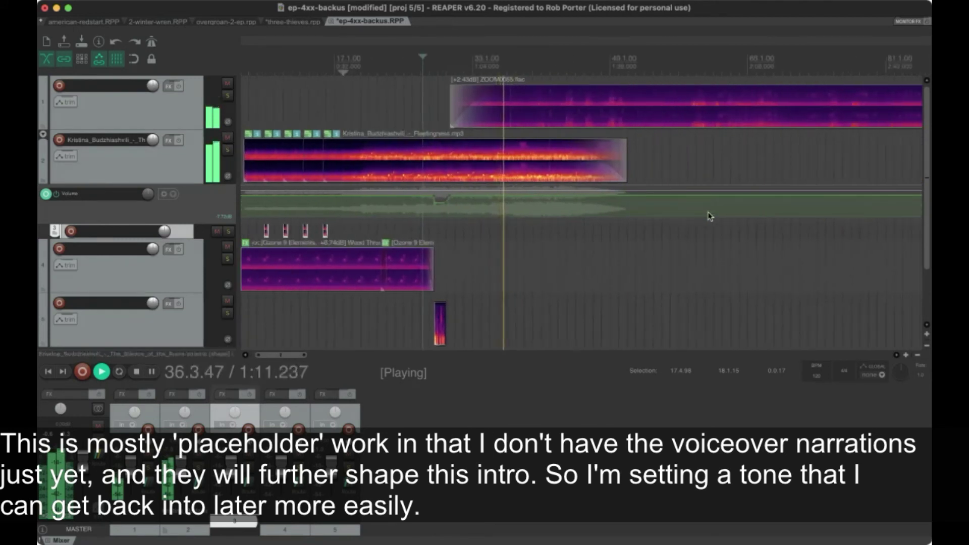
scroll(709, 216, "left", 3)
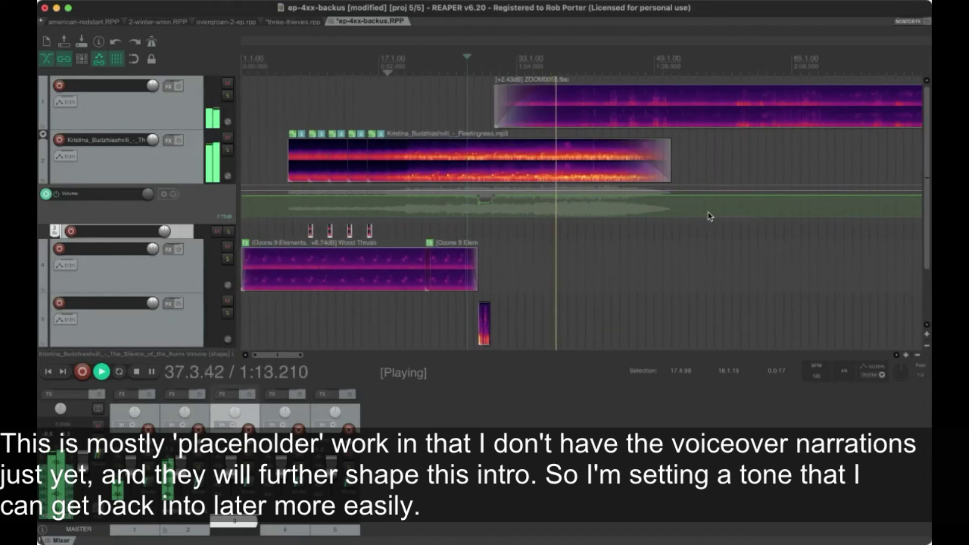
scroll(710, 216, "right", 5)
scroll(709, 216, "right", 3)
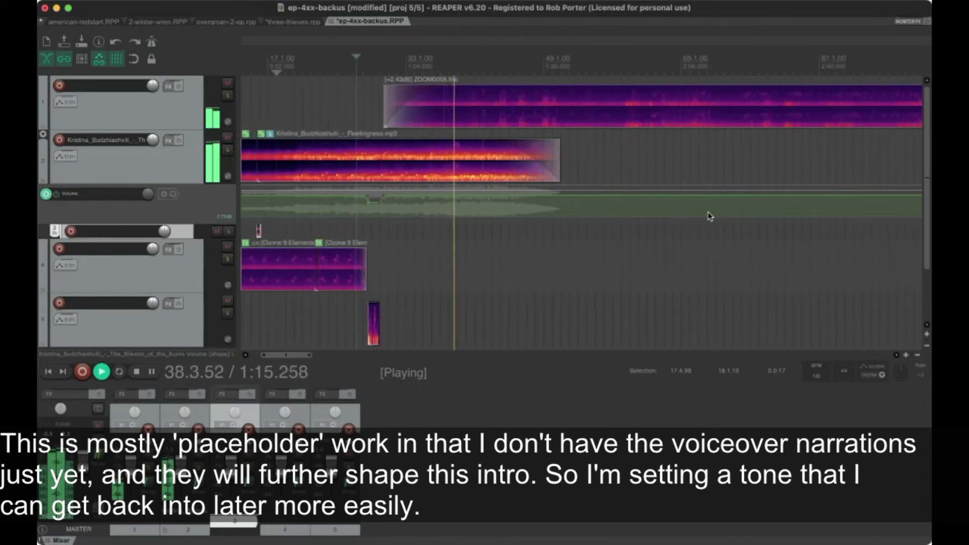
- Enlarge the heights of the Fleetingness and ZOOM0055.flac tracks while viewing the overlap around bar 41
scroll(708, 216, "right", 2)
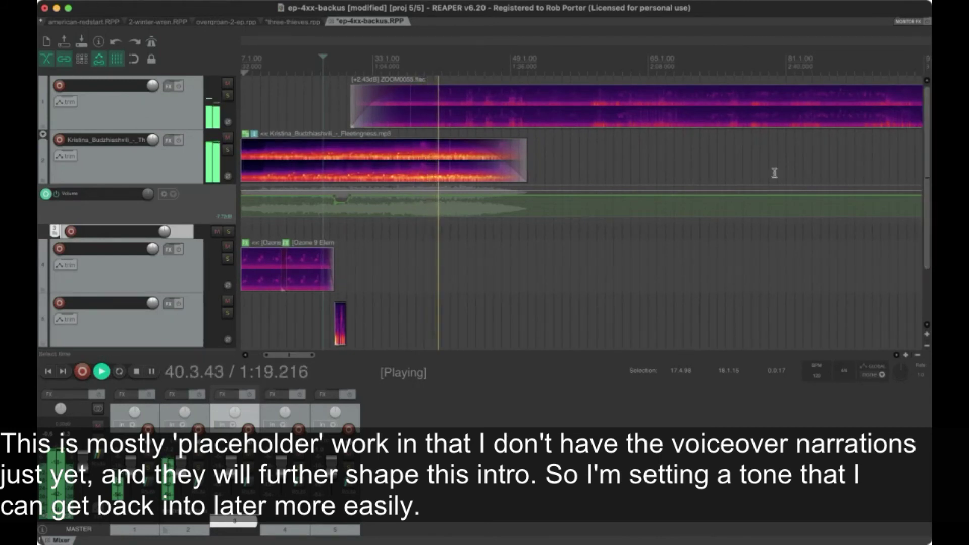
scroll(756, 159, "up", 3)
scroll(754, 155, "right", 10)
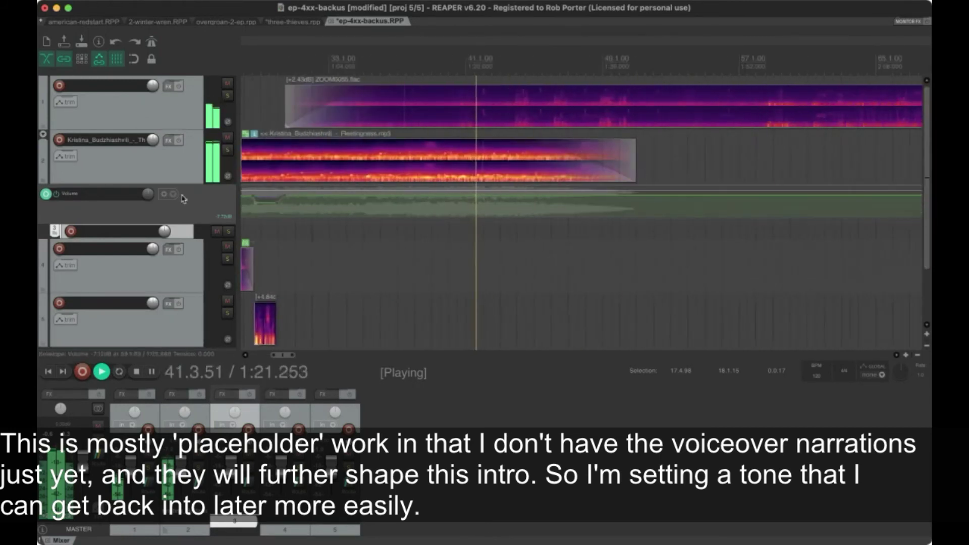
left_click_drag(137, 183, 162, 229)
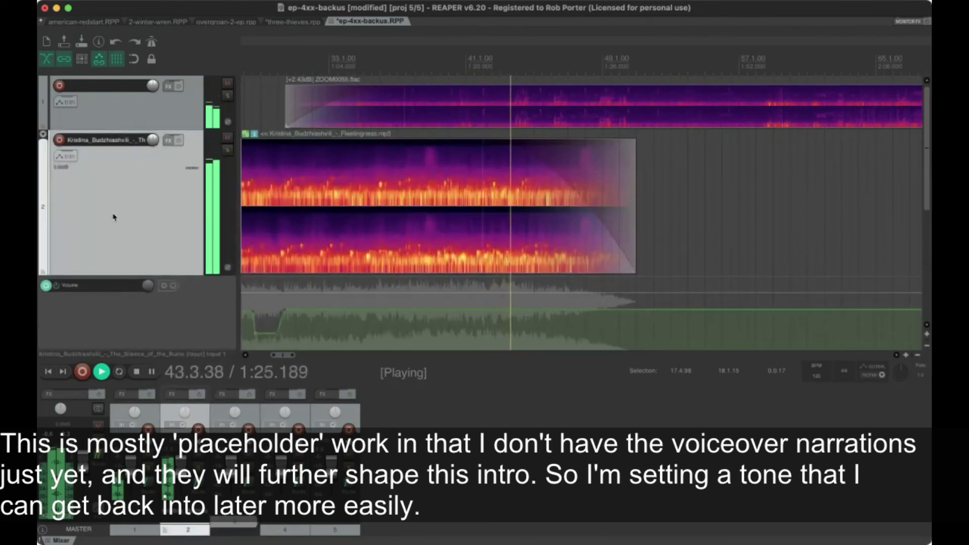
left_click_drag(112, 130, 111, 198)
- Stop playback, trim the end of the Fleetingness clip back to around bar 45, and play from around bar 40
key("space")
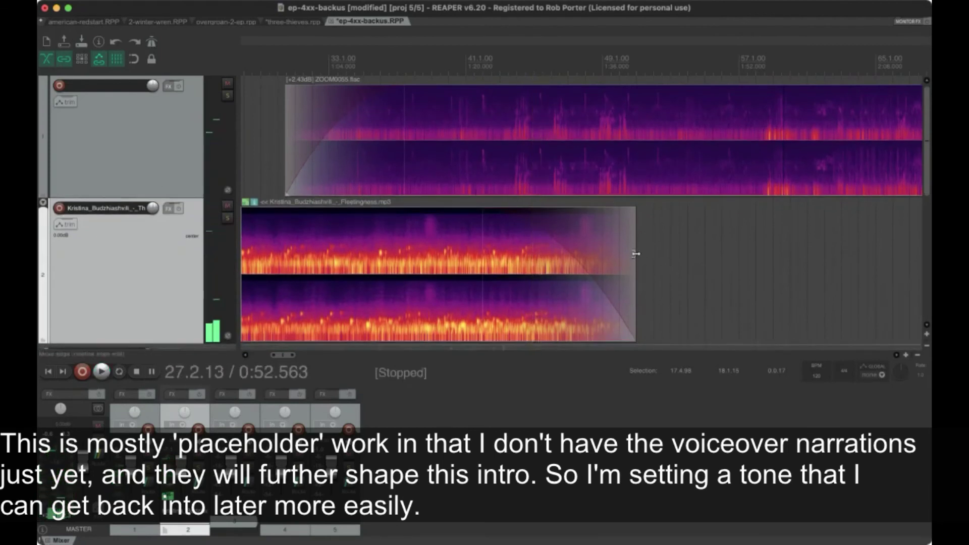
left_click_drag(636, 254, 533, 259)
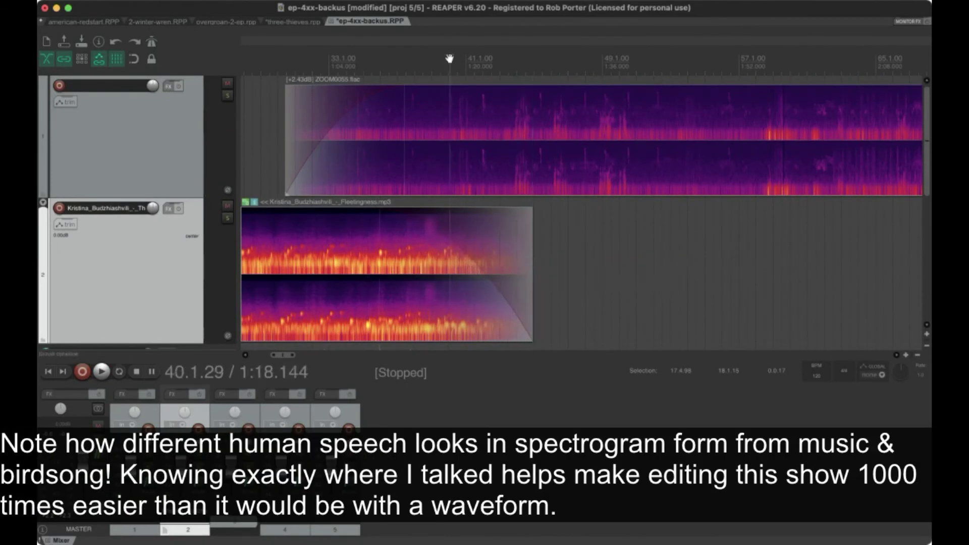
key("space")
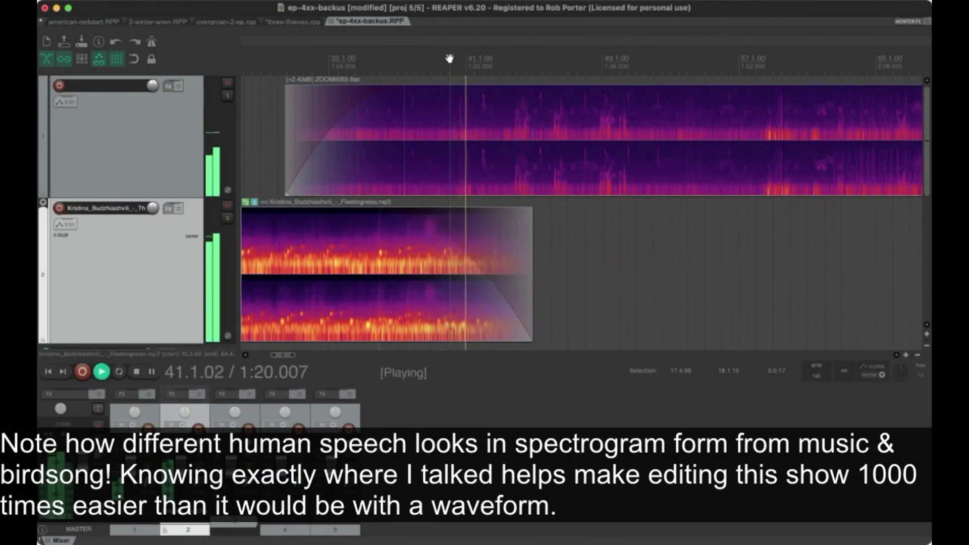
- Enable effects on the ZOOM0055.flac track and replay the end of the Fleetingness fade-out from around bars 43 to 44
left_click(150, 156)
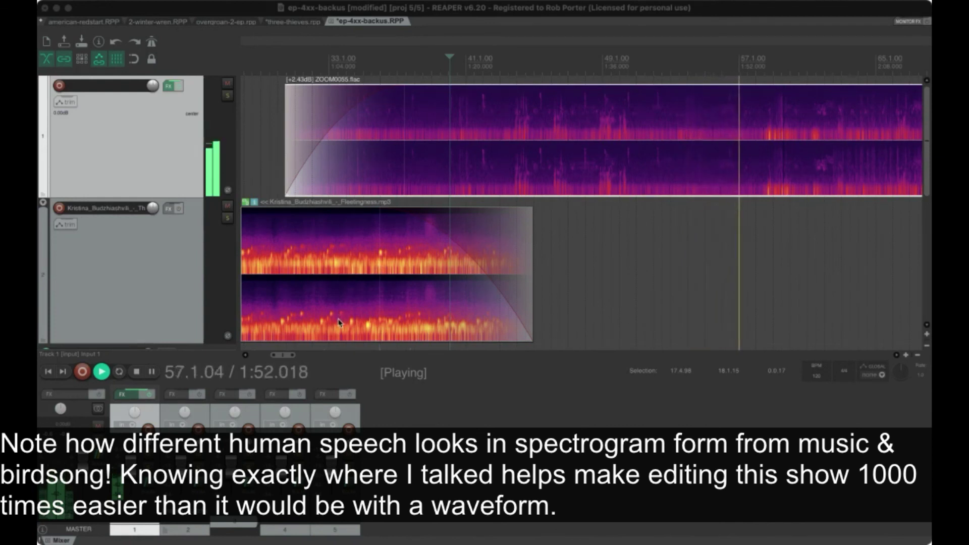
left_click(65, 33)
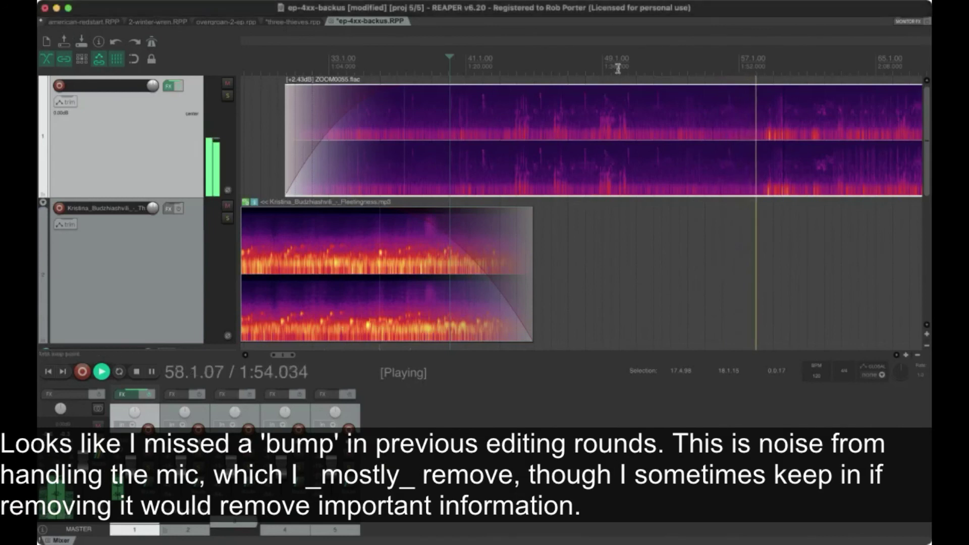
left_click(516, 49)
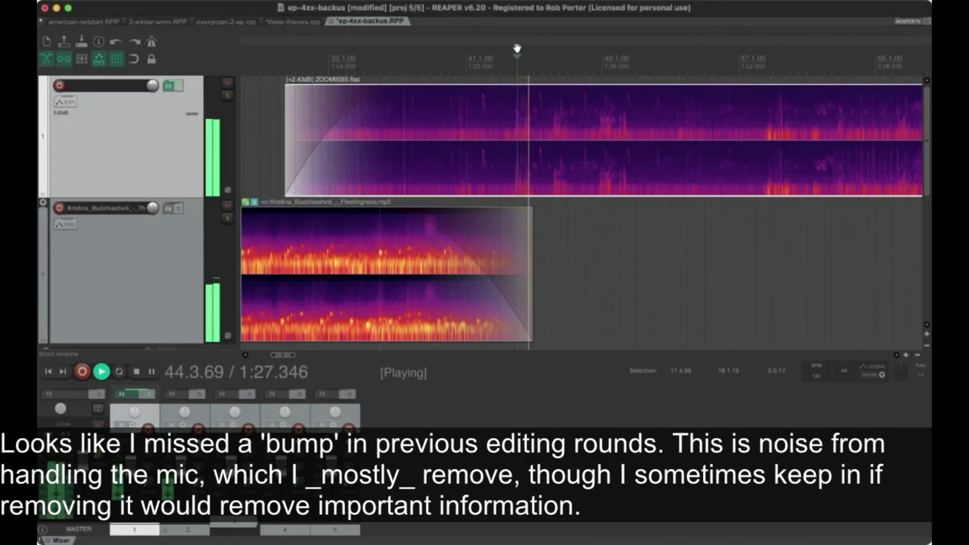
left_click(504, 50)
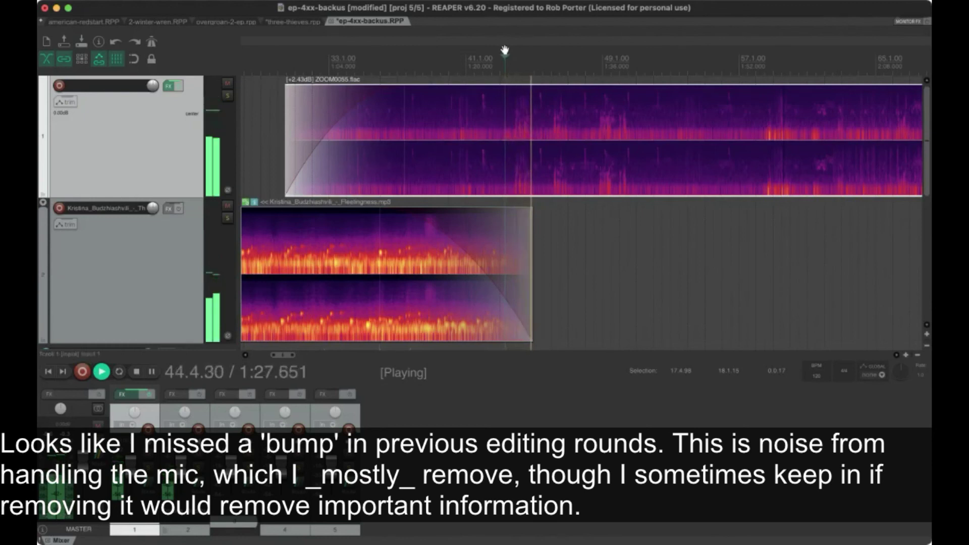
- Play ZOOM0055.flac from around bar 58 and examine the microphone handling noise there
scroll(597, 125, "down", 1)
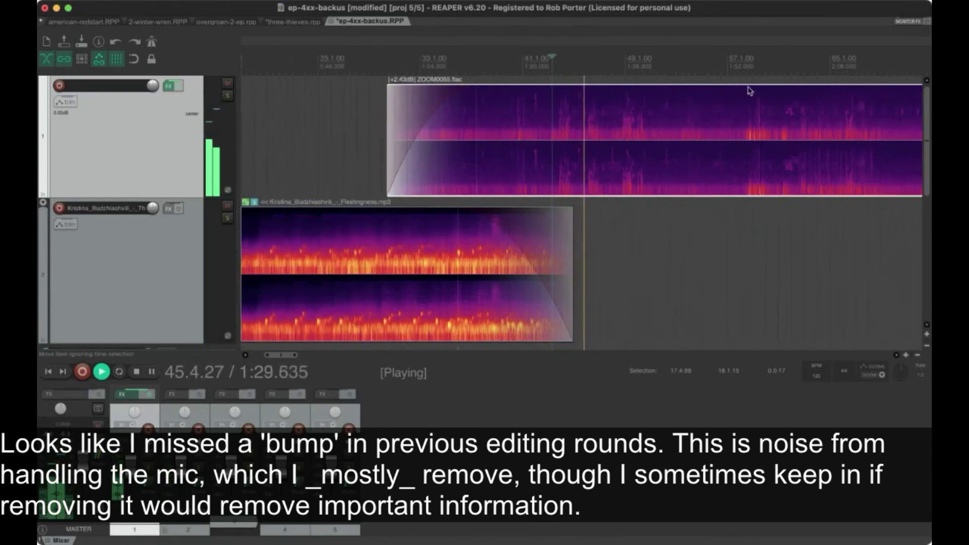
left_click(748, 101)
scroll(851, 165, "down", 1)
scroll(850, 164, "up", 3)
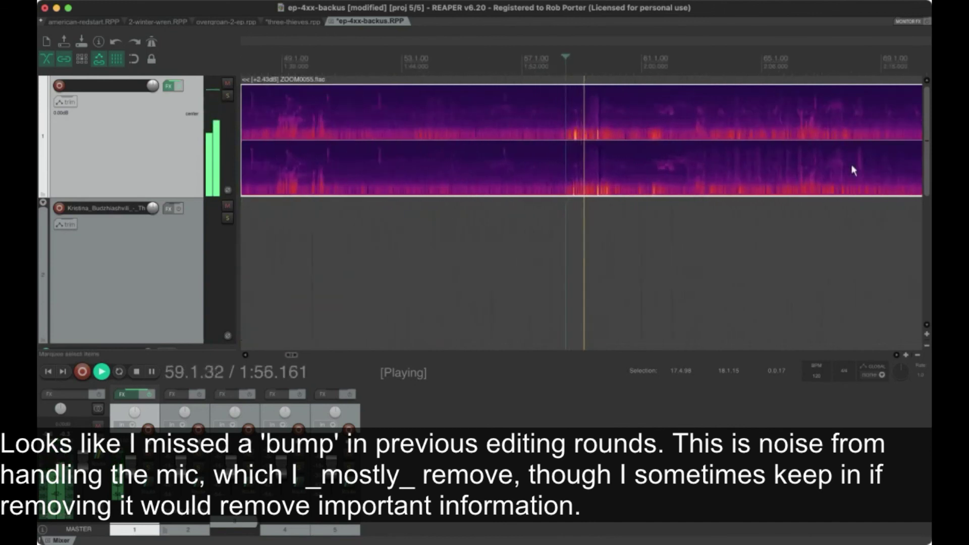
scroll(742, 158, "down", 3)
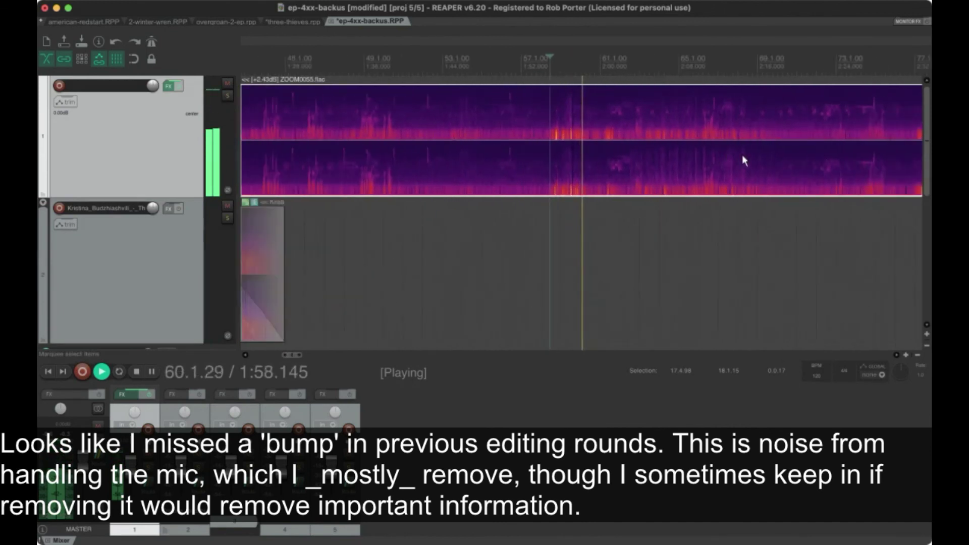
- Set a time selection from 58.1.56 to 60.3.32 around the handling noise and play through it from around bar 57
key("space")
left_click_drag(547, 67, 590, 68)
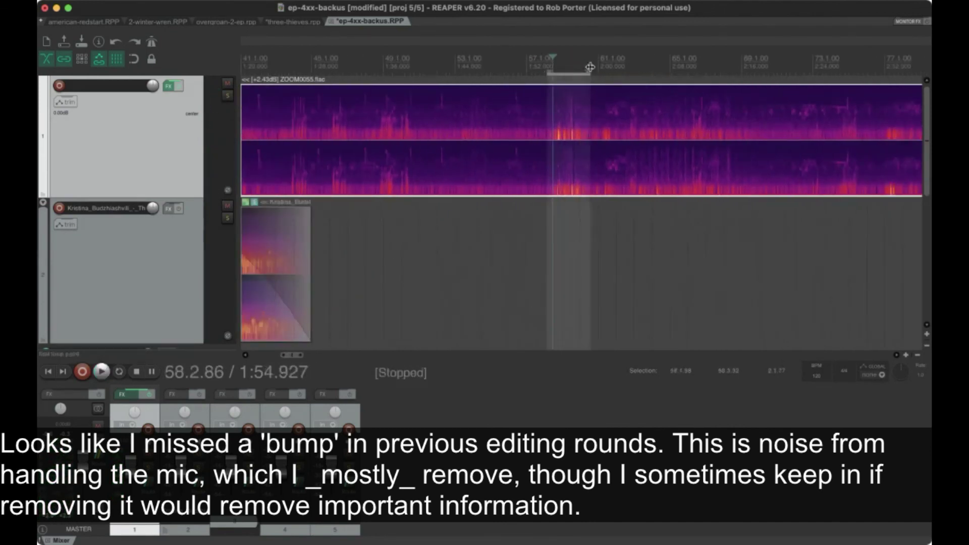
left_click(538, 65)
key("space")
scroll(702, 132, "up", 2)
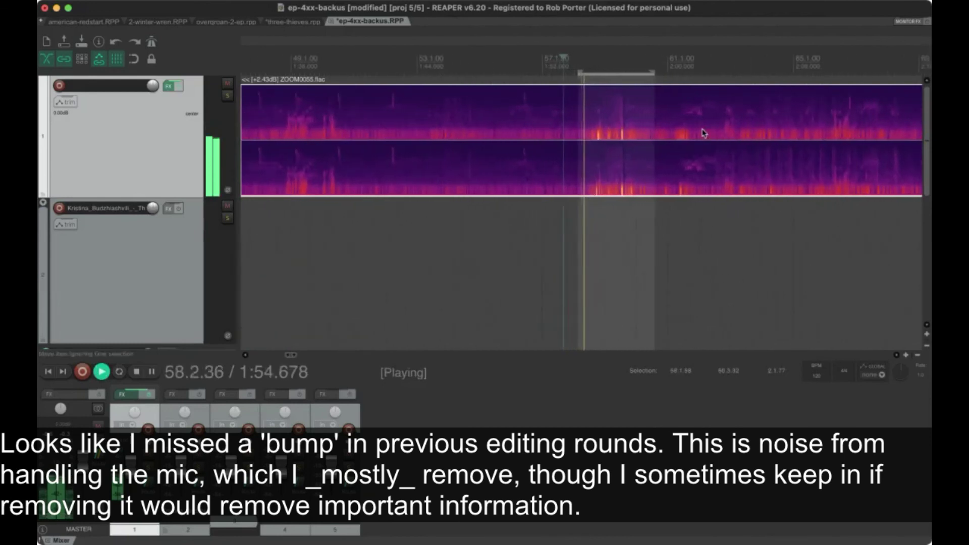
scroll(704, 133, "right", 3)
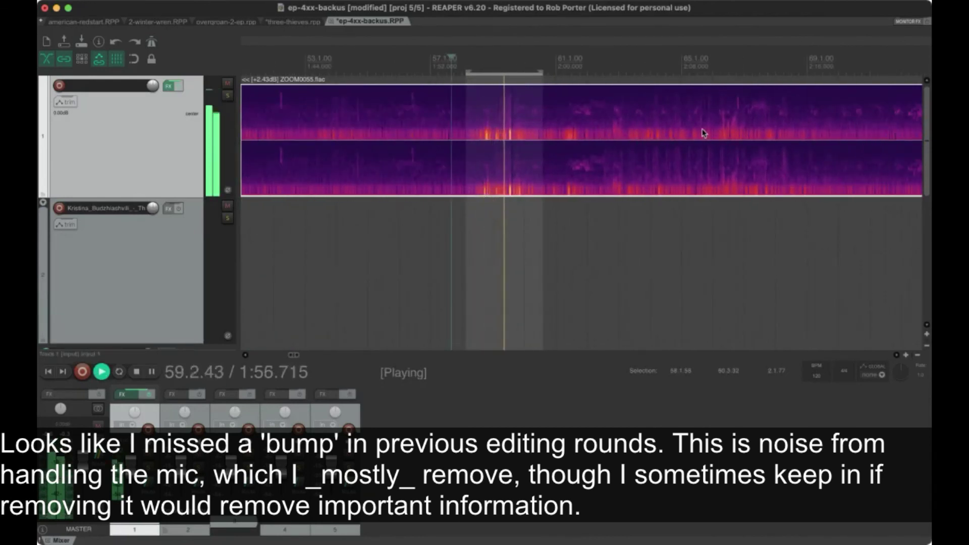
key("space")
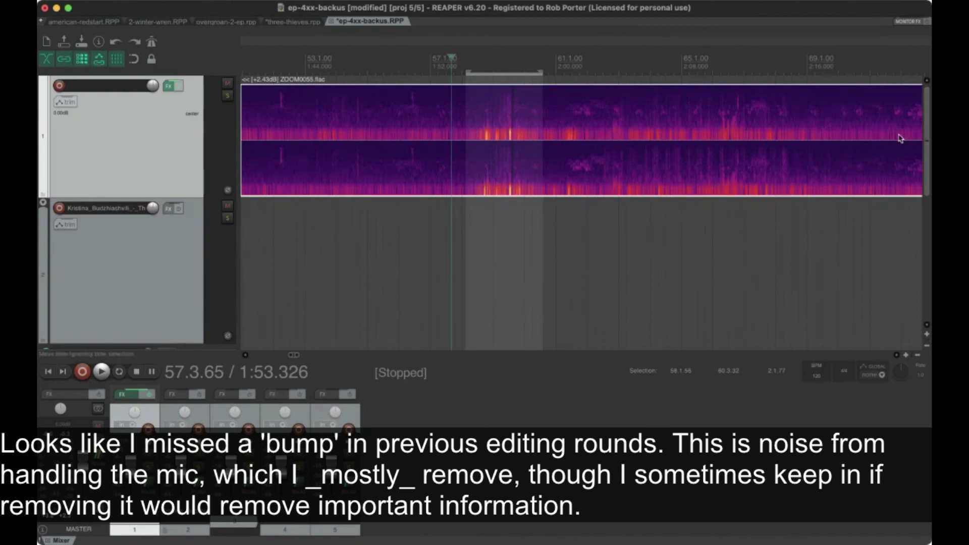
- Cut the selected noise out of ZOOM0055.flac with ripple editing on, and shift the following clip slightly earlier to form a crossfade
key("shift+s")
key("Delete")
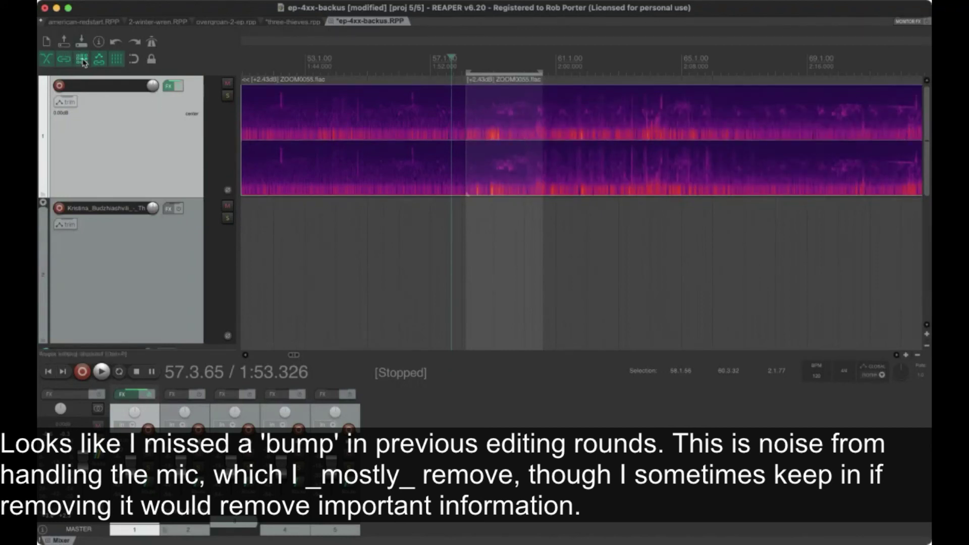
left_click_drag(502, 105, 487, 98)
- Play ZOOM0055.flac from around bar 56 across the crossfaded edit to check the transition
left_click(398, 66)
key("space")
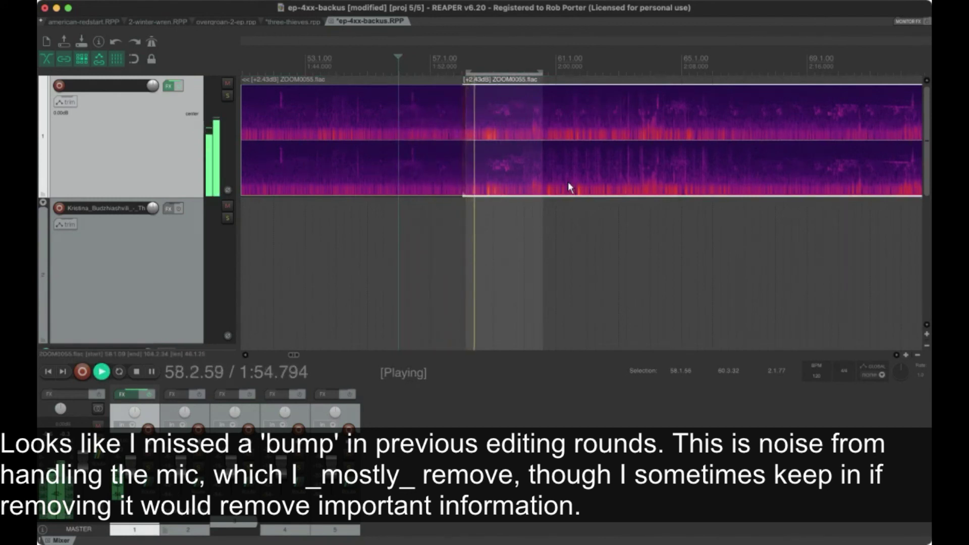
scroll(568, 187, "up", 2)
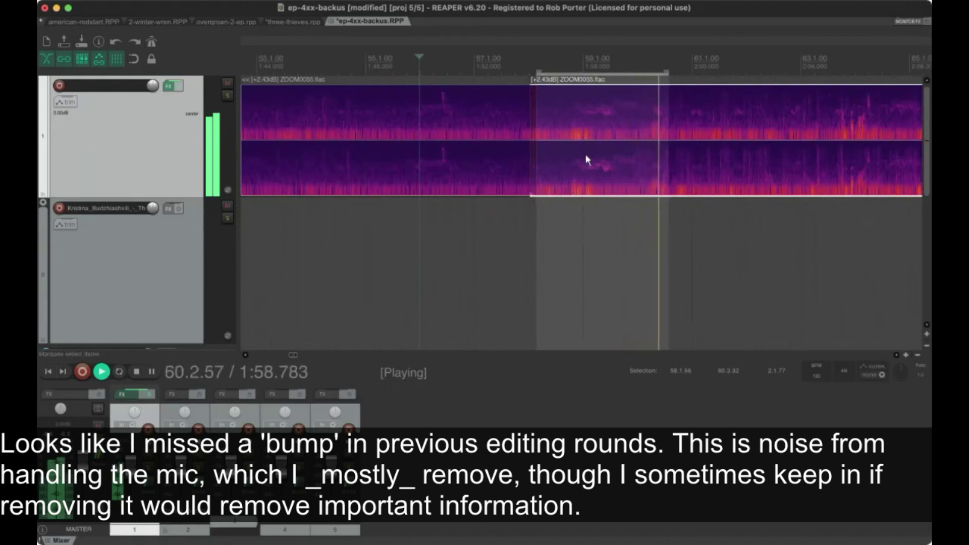
scroll(585, 156, "down", 2)
scroll(586, 156, "down", 1)
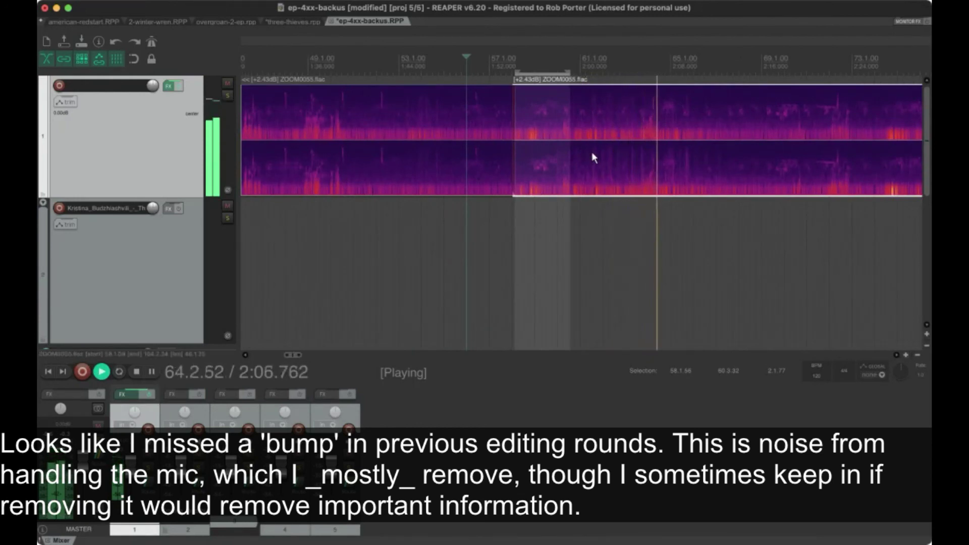
- Play ZOOM0055.flac from around bar 69 and examine the following stretch of the recording
scroll(592, 157, "right", 3)
left_click(657, 151)
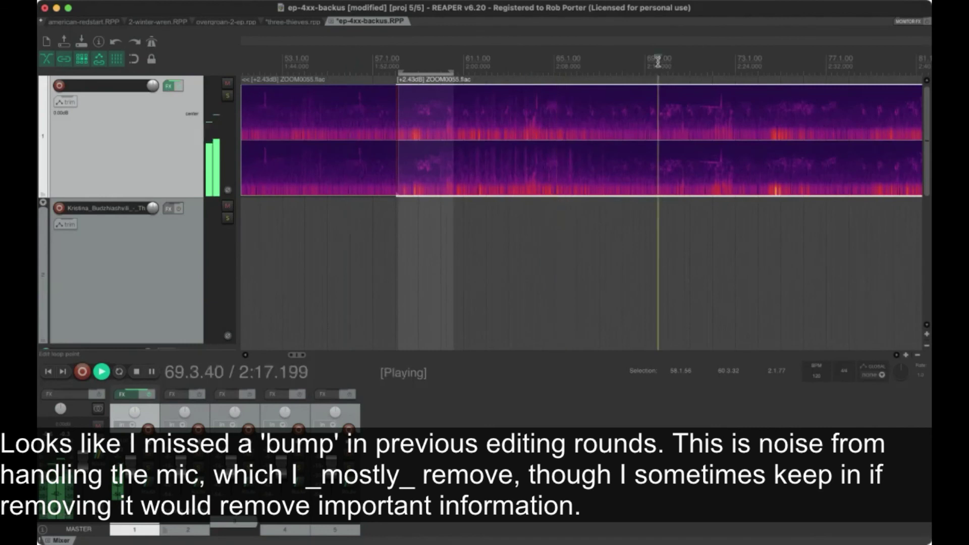
scroll(751, 151, "right", 2)
scroll(750, 152, "down", 4)
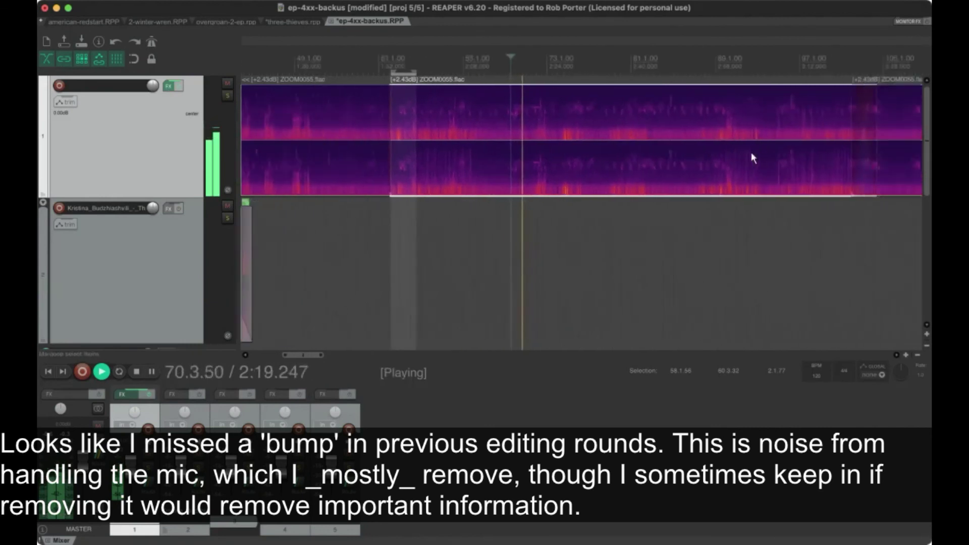
scroll(514, 108, "up", 4)
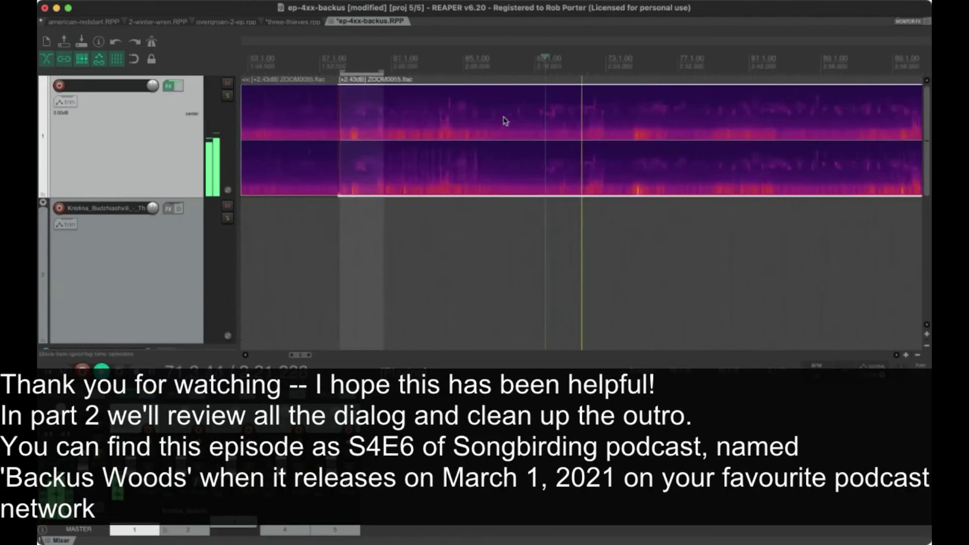